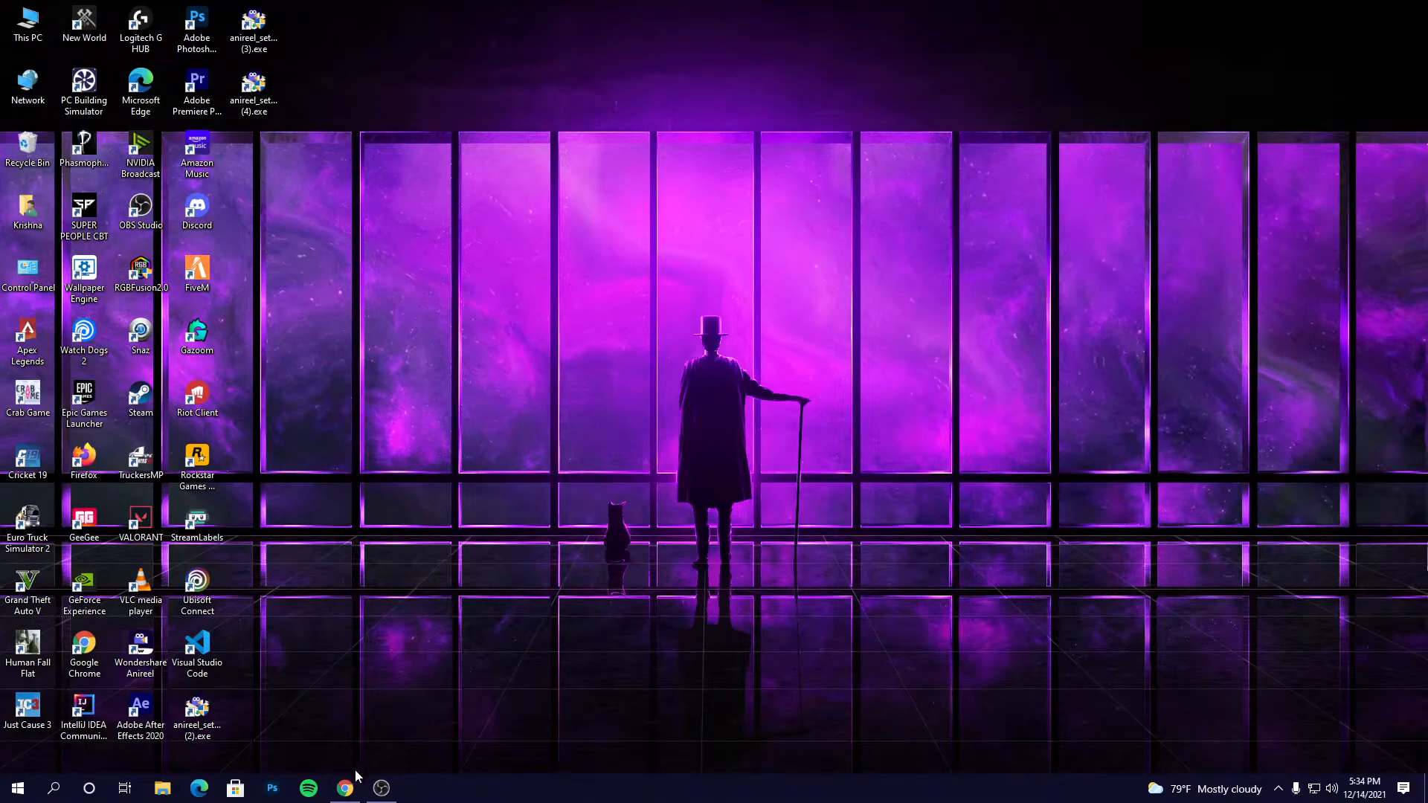
- Download the Anireel installer from anireel.wondershare.com and open the downloaded setup file
{"action": "left_click", "coordinate": [346, 787]}
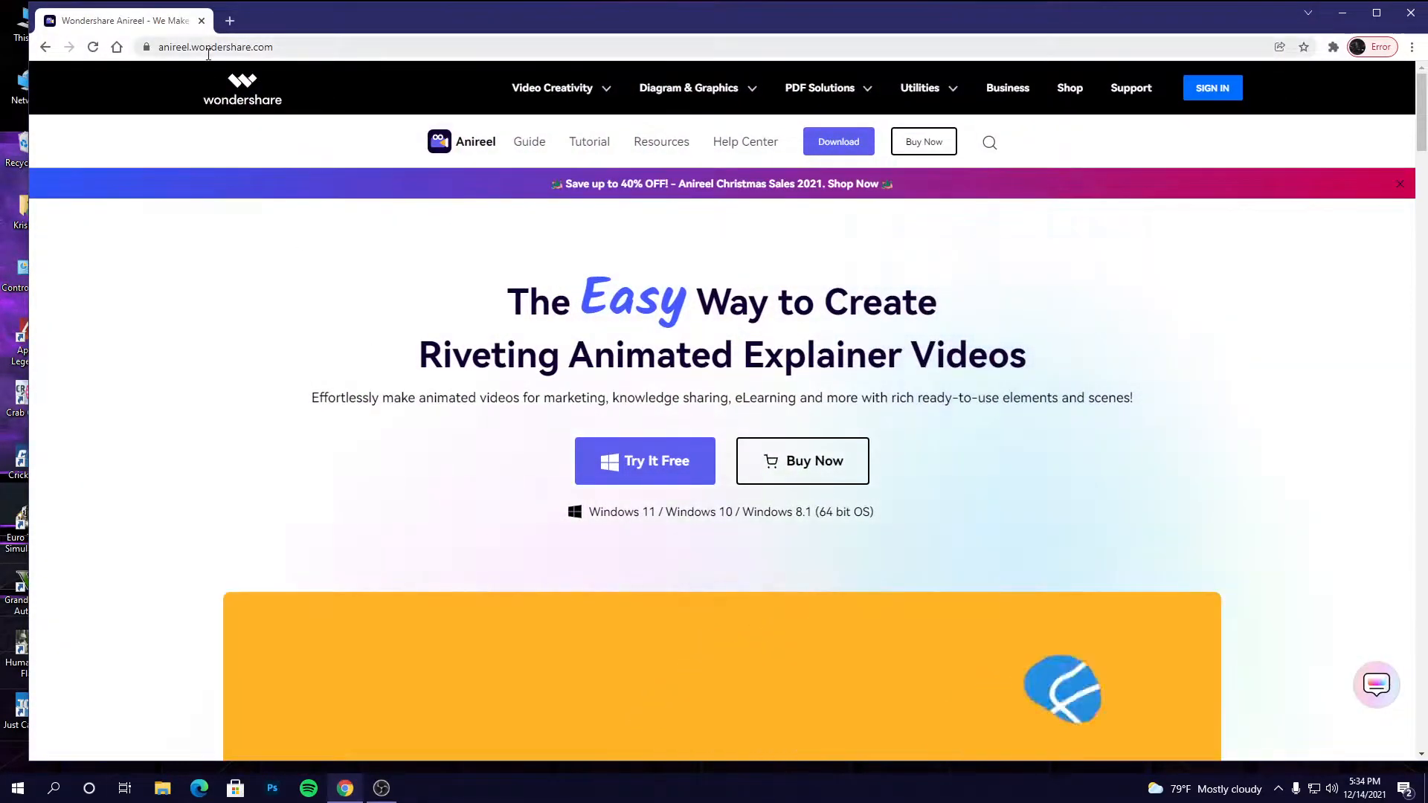
{"action": "left_click", "coordinate": [208, 52]}
{"action": "left_click", "coordinate": [1376, 13]}
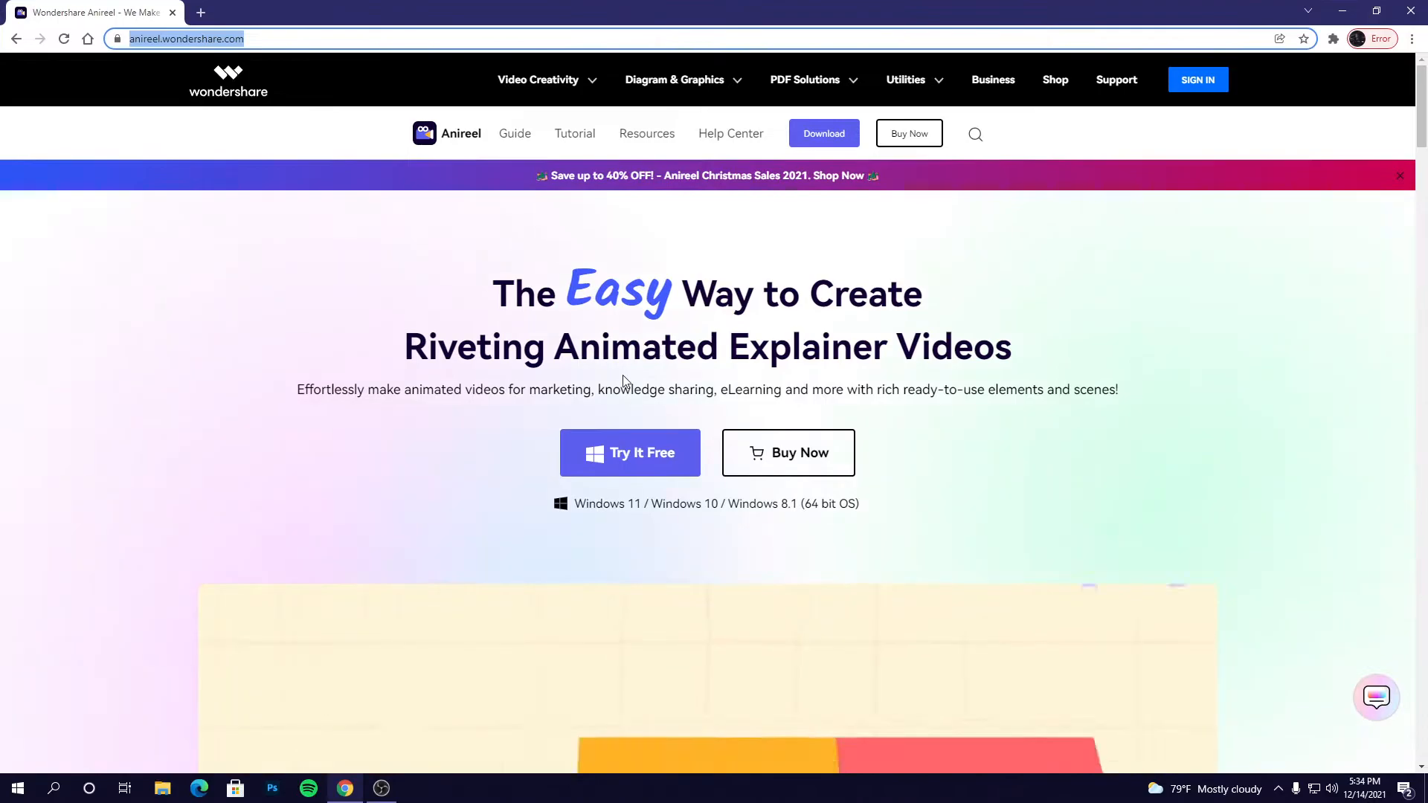
{"action": "scroll", "coordinate": [790, 379], "scroll_direction": "down", "scroll_amount": 4}
{"action": "scroll", "coordinate": [879, 208], "scroll_direction": "up", "scroll_amount": 4}
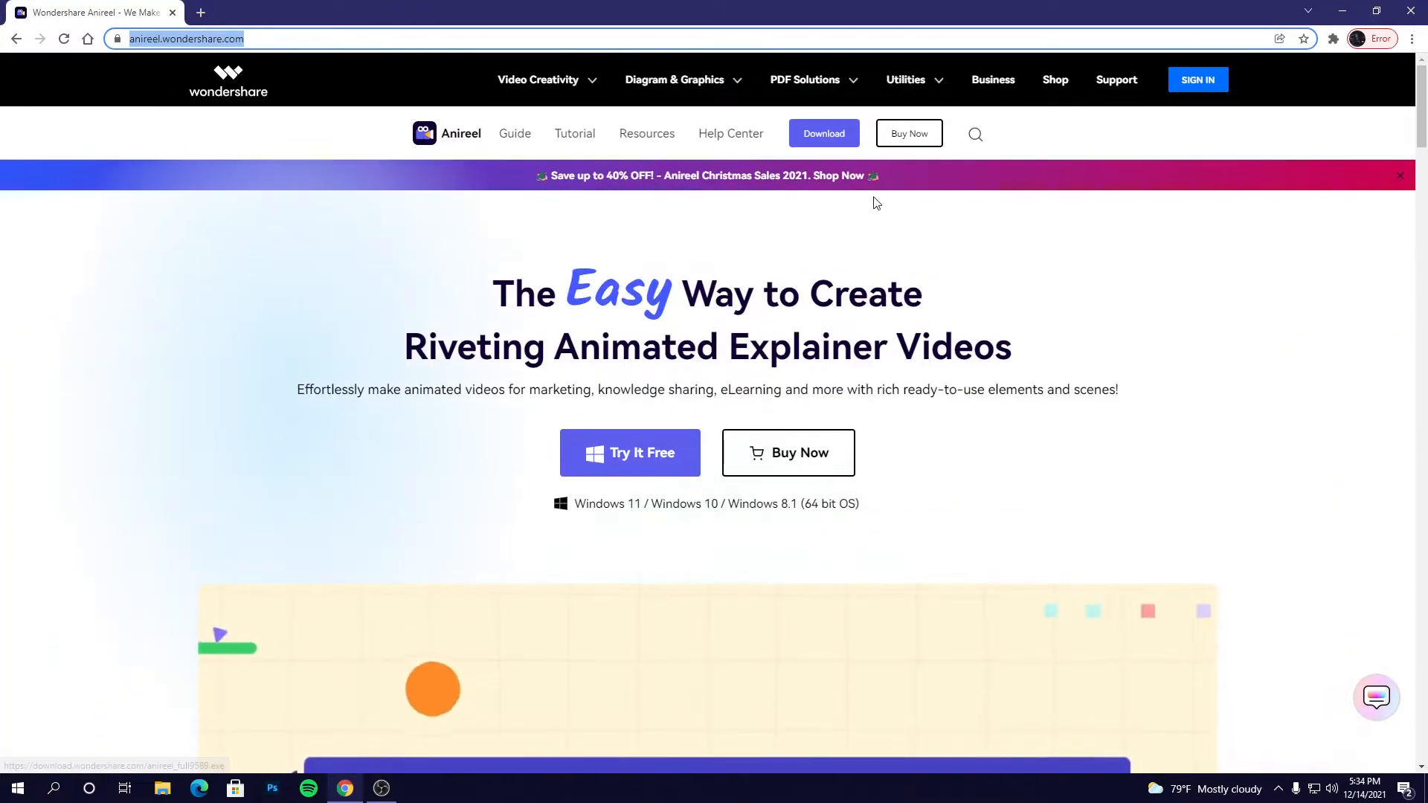
{"action": "left_click", "coordinate": [821, 133]}
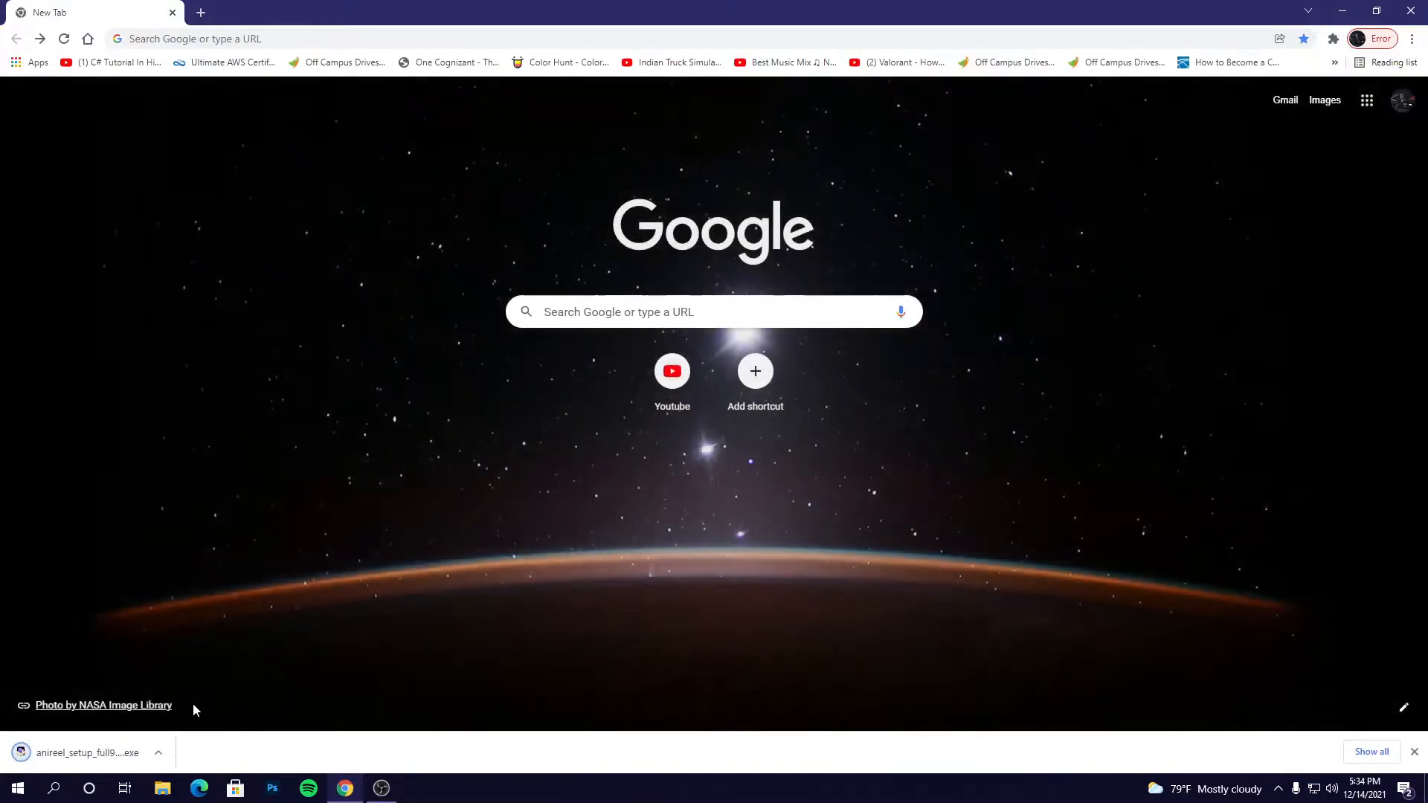
{"action": "left_click", "coordinate": [106, 757]}
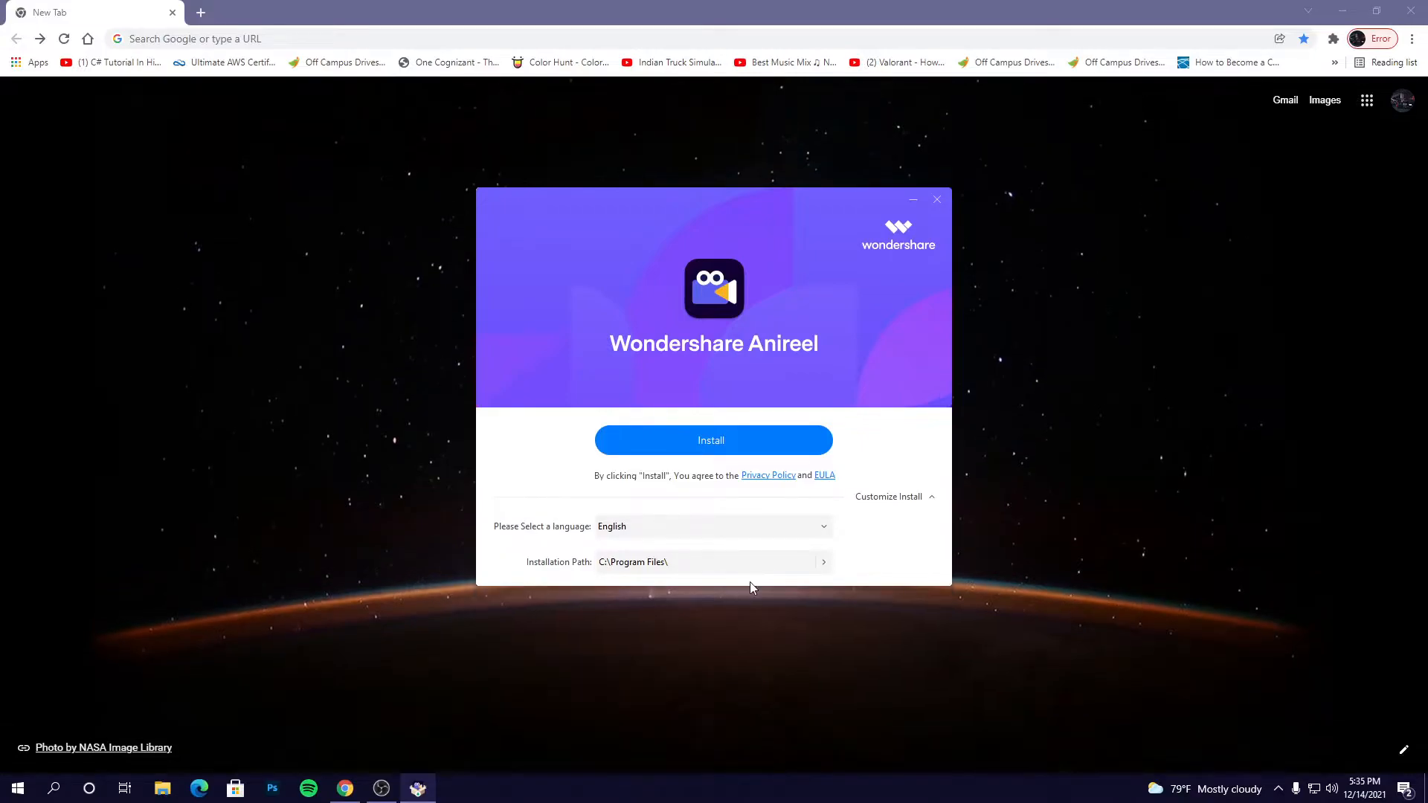
- Close the installer and the browser, and launch the Wondershare Anireel program already installed on the computer
{"action": "left_click", "coordinate": [938, 204]}
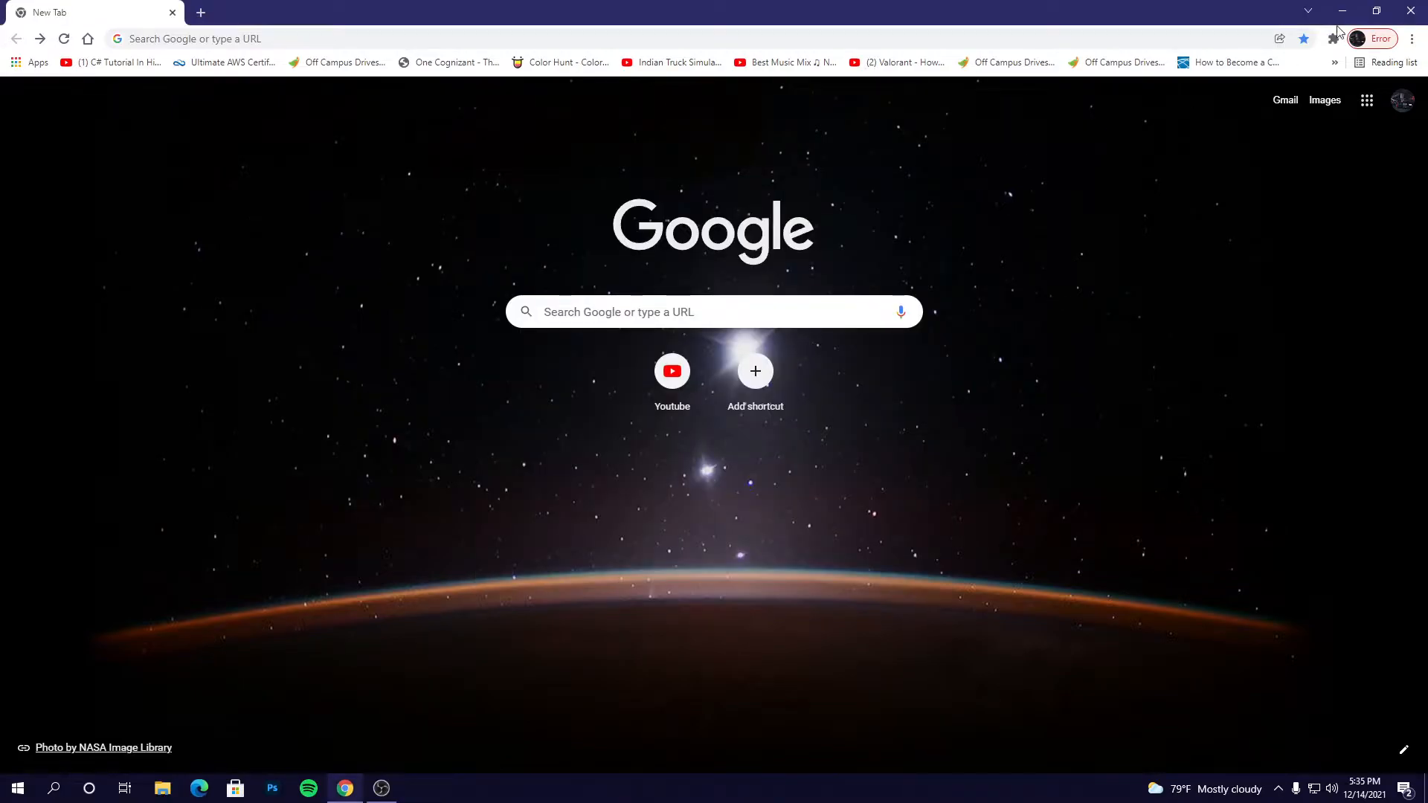
{"action": "left_click", "coordinate": [1410, 10]}
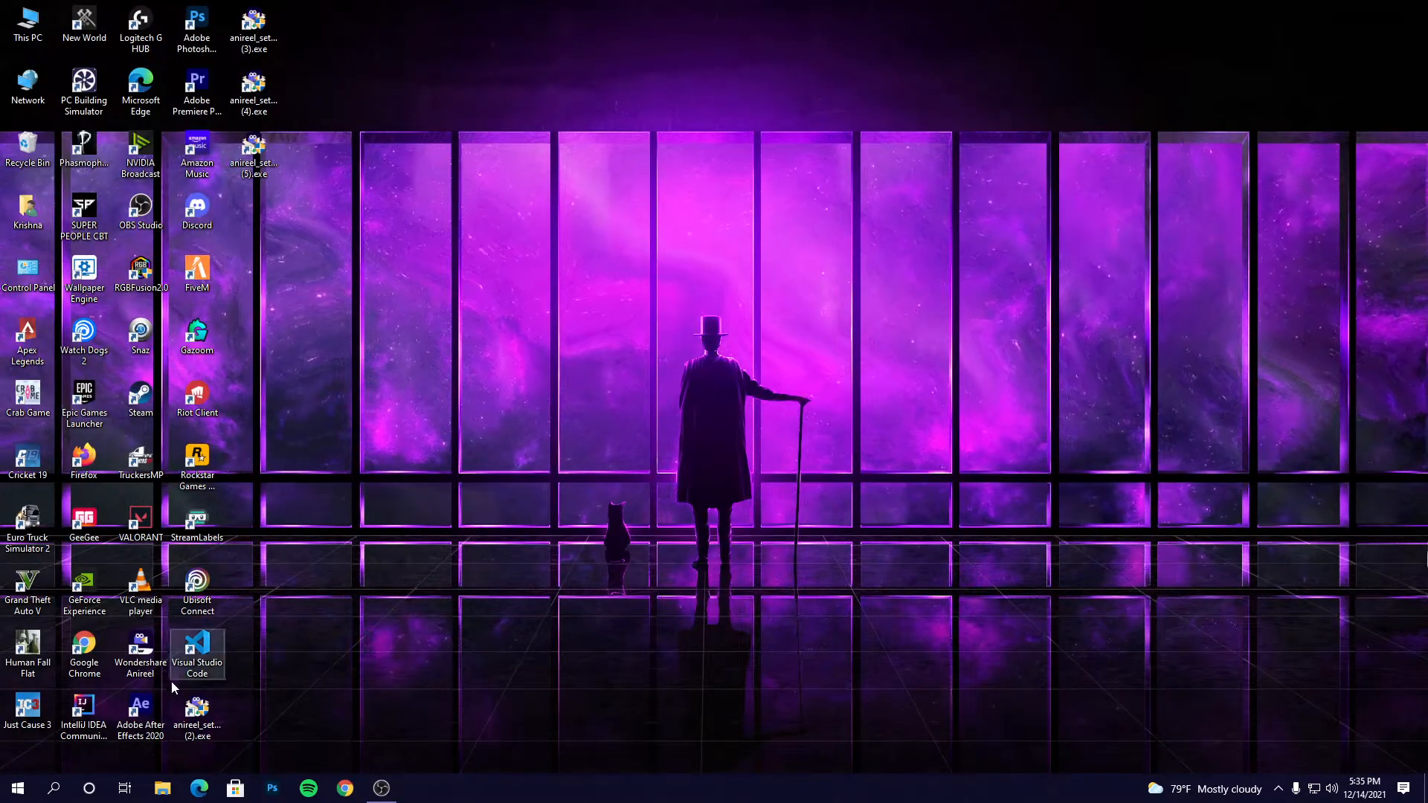
{"action": "double_click", "coordinate": [130, 669]}
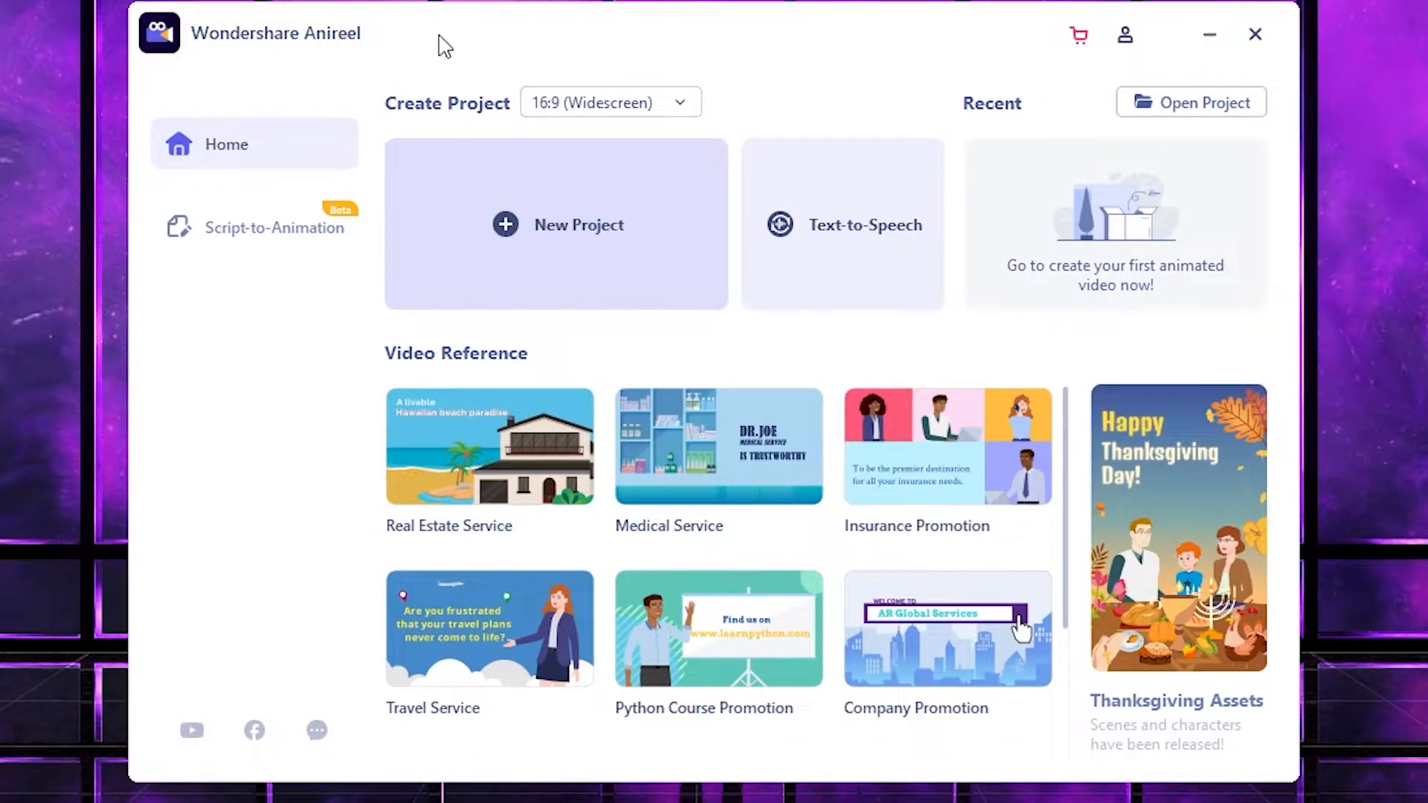
- Examine the sample videos in the Video Reference section of the home page
{"action": "left_click_drag", "start_coordinate": [436, 45], "coordinate": [395, 46]}
{"action": "mouse_move", "coordinate": [863, 476]}
{"action": "scroll", "coordinate": [596, 414], "scroll_direction": "down", "scroll_amount": 2}
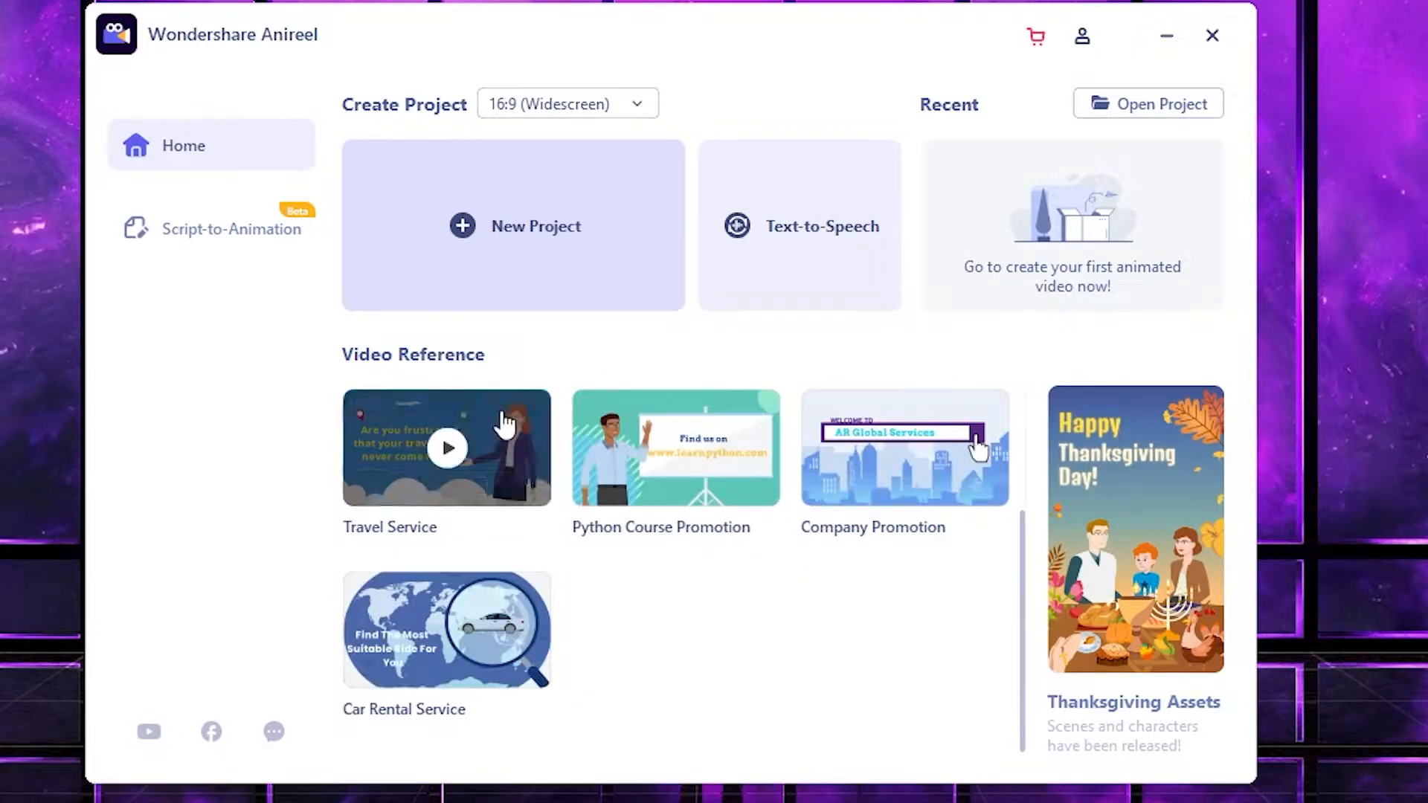
{"action": "scroll", "coordinate": [720, 548], "scroll_direction": "up", "scroll_amount": 2}
{"action": "mouse_move", "coordinate": [441, 425]}
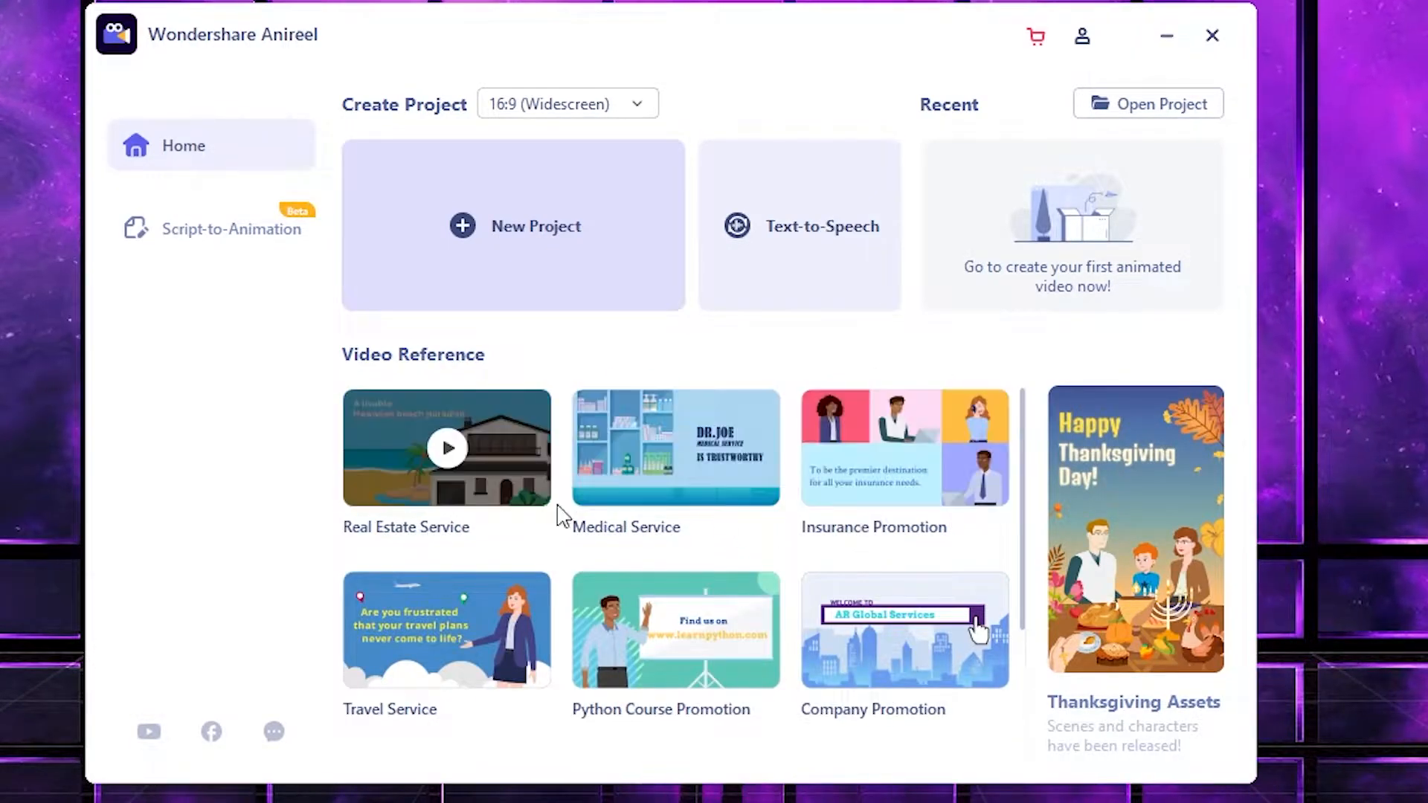
{"action": "mouse_move", "coordinate": [940, 596]}
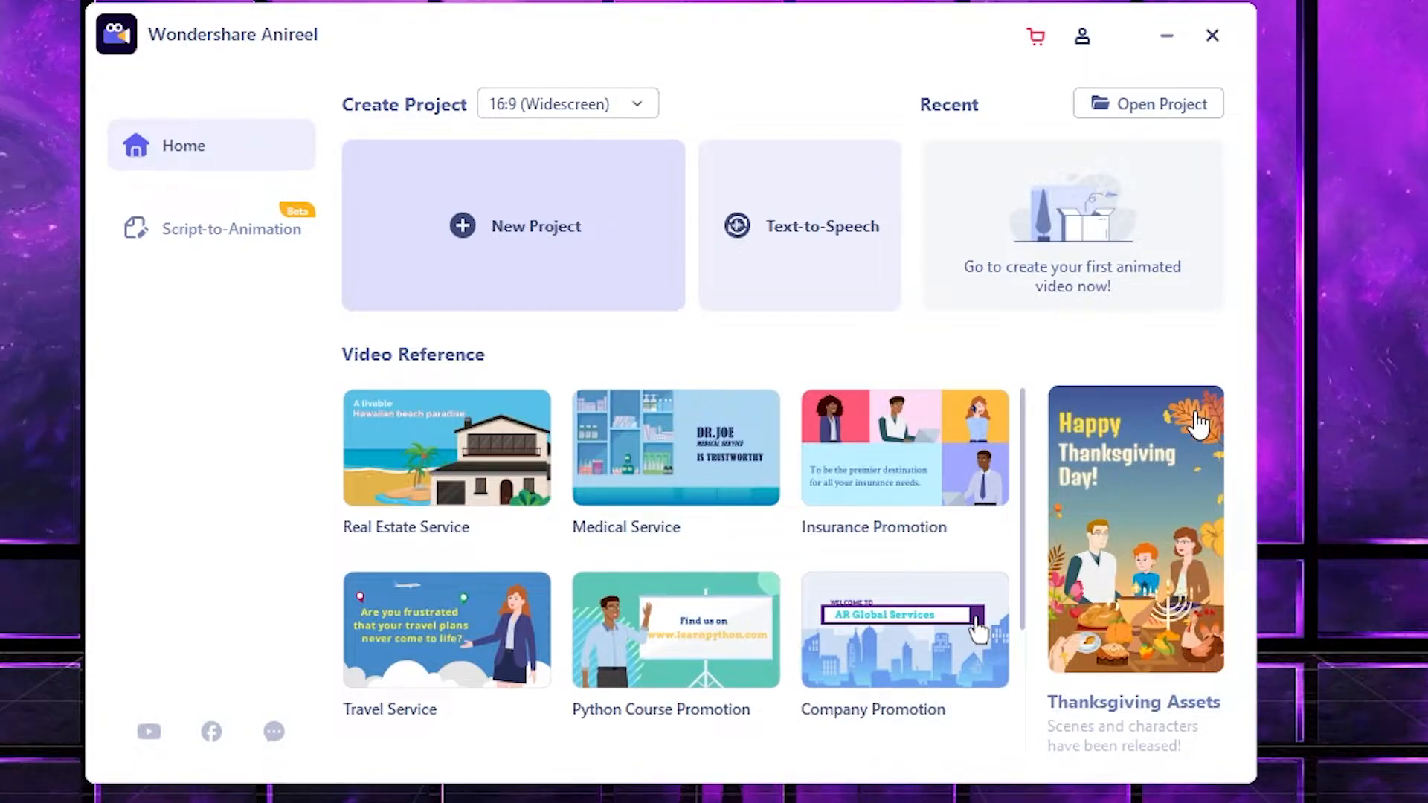
{"action": "scroll", "coordinate": [416, 521], "scroll_direction": "down", "scroll_amount": 2}
{"action": "scroll", "coordinate": [432, 580], "scroll_direction": "up", "scroll_amount": 2}
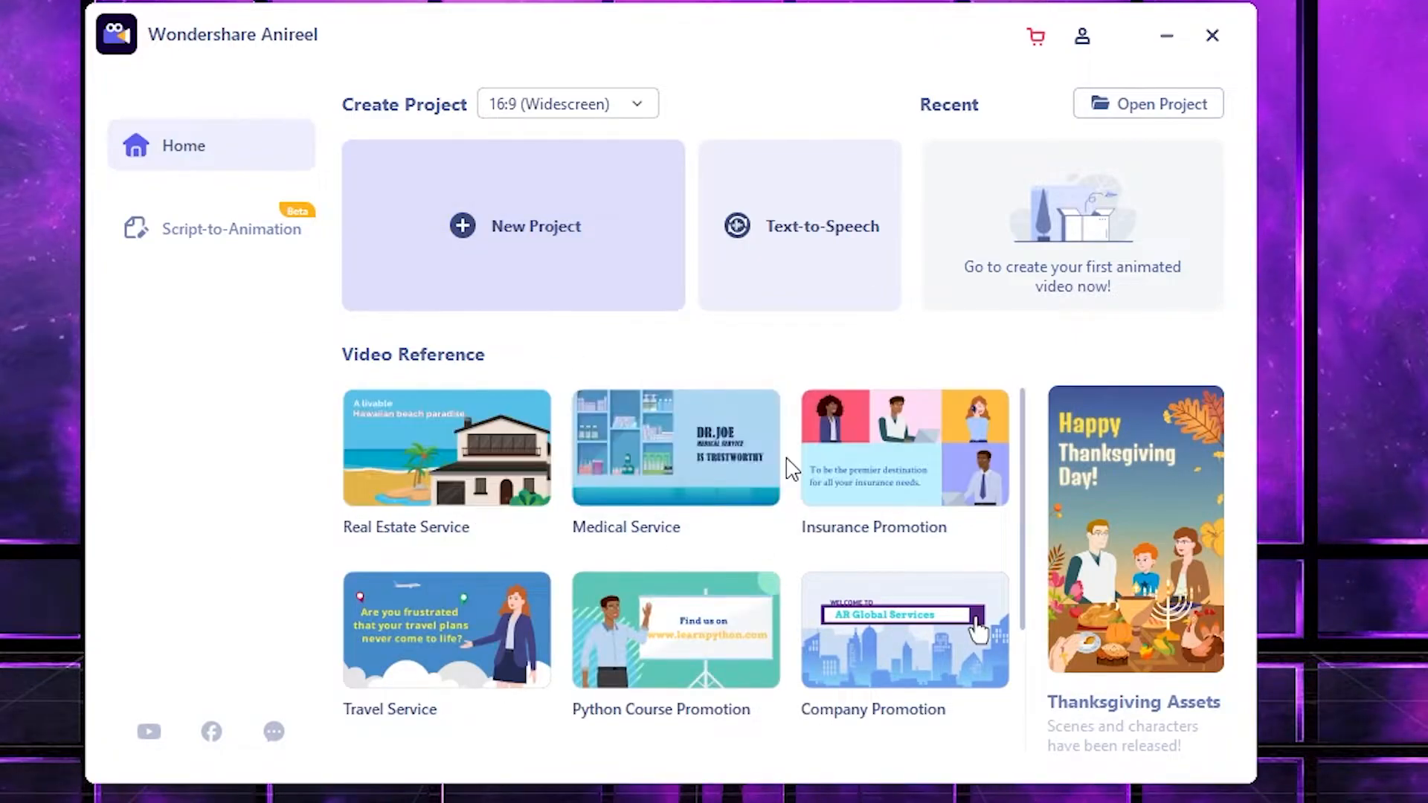
{"action": "scroll", "coordinate": [790, 490], "scroll_direction": "down", "scroll_amount": 2}
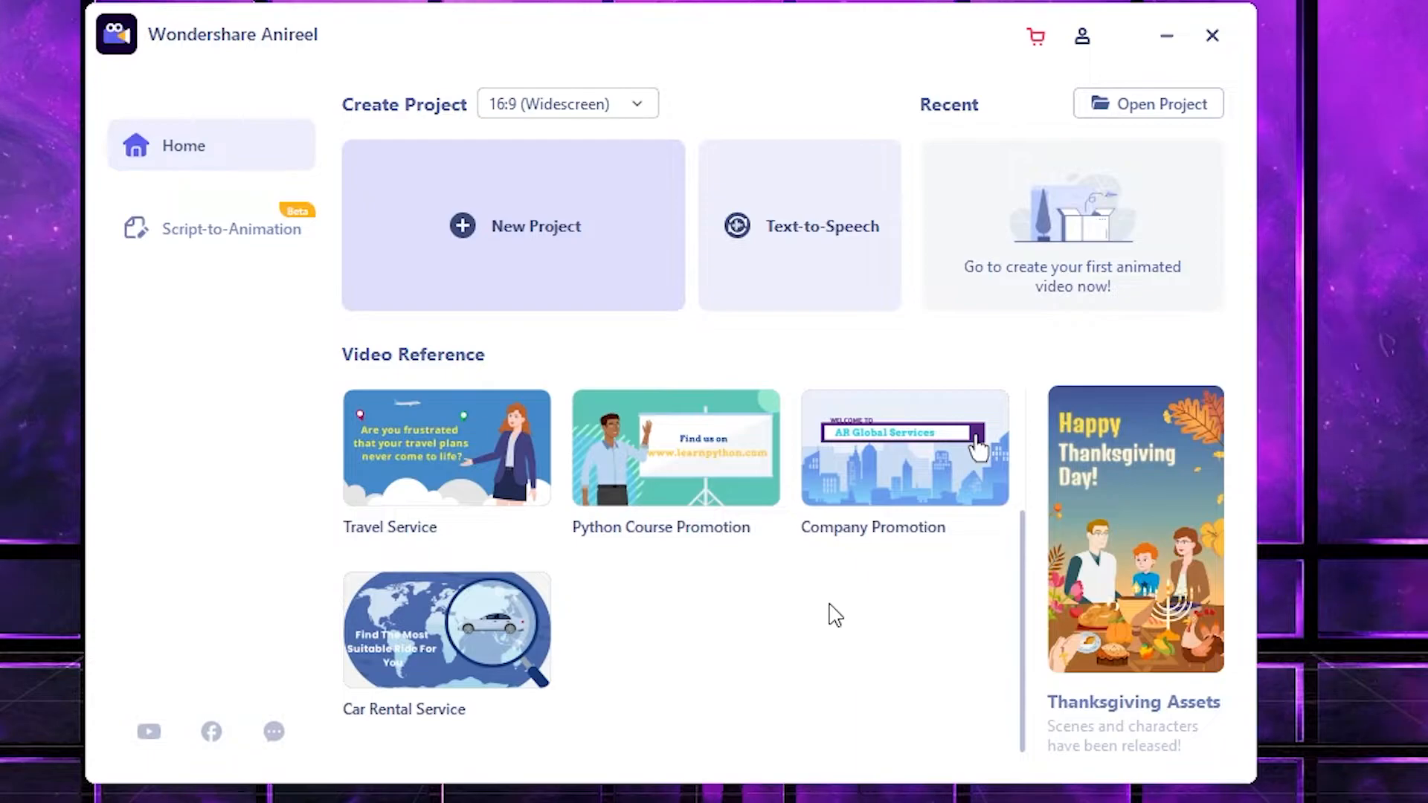
- Start a Script-to-Animation project with the Storytelling script, without restoring the last used content
{"action": "left_click", "coordinate": [264, 237]}
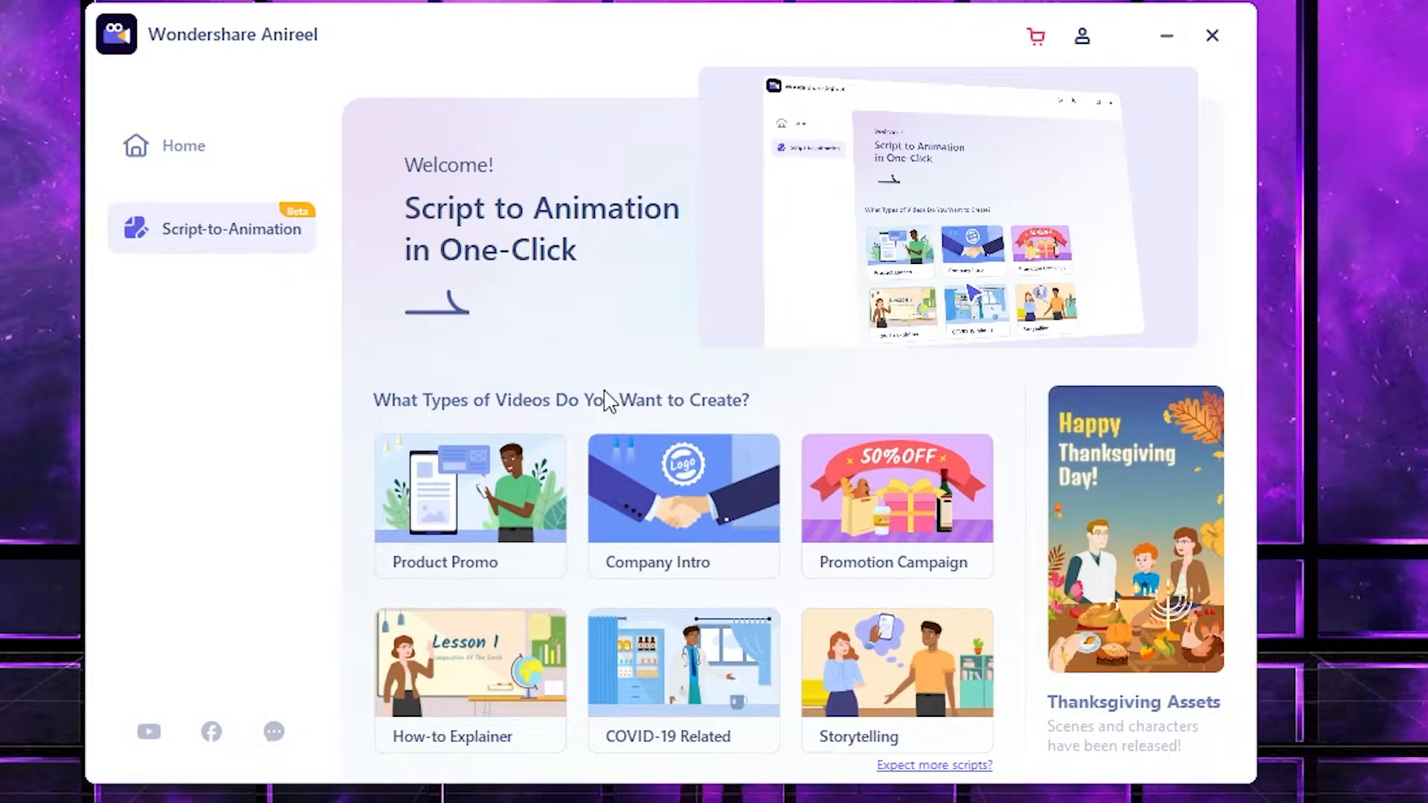
{"action": "mouse_move", "coordinate": [933, 732]}
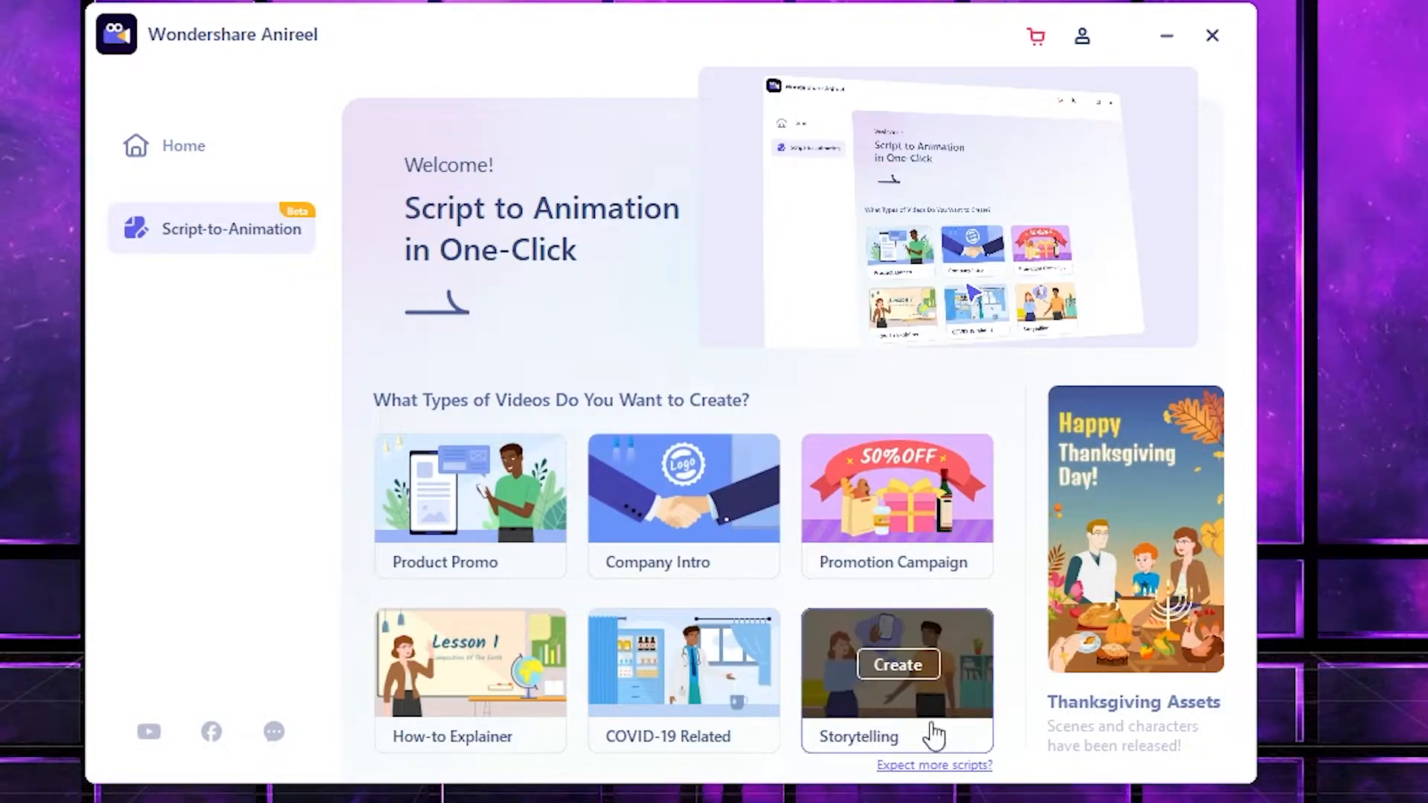
{"action": "left_click", "coordinate": [921, 669]}
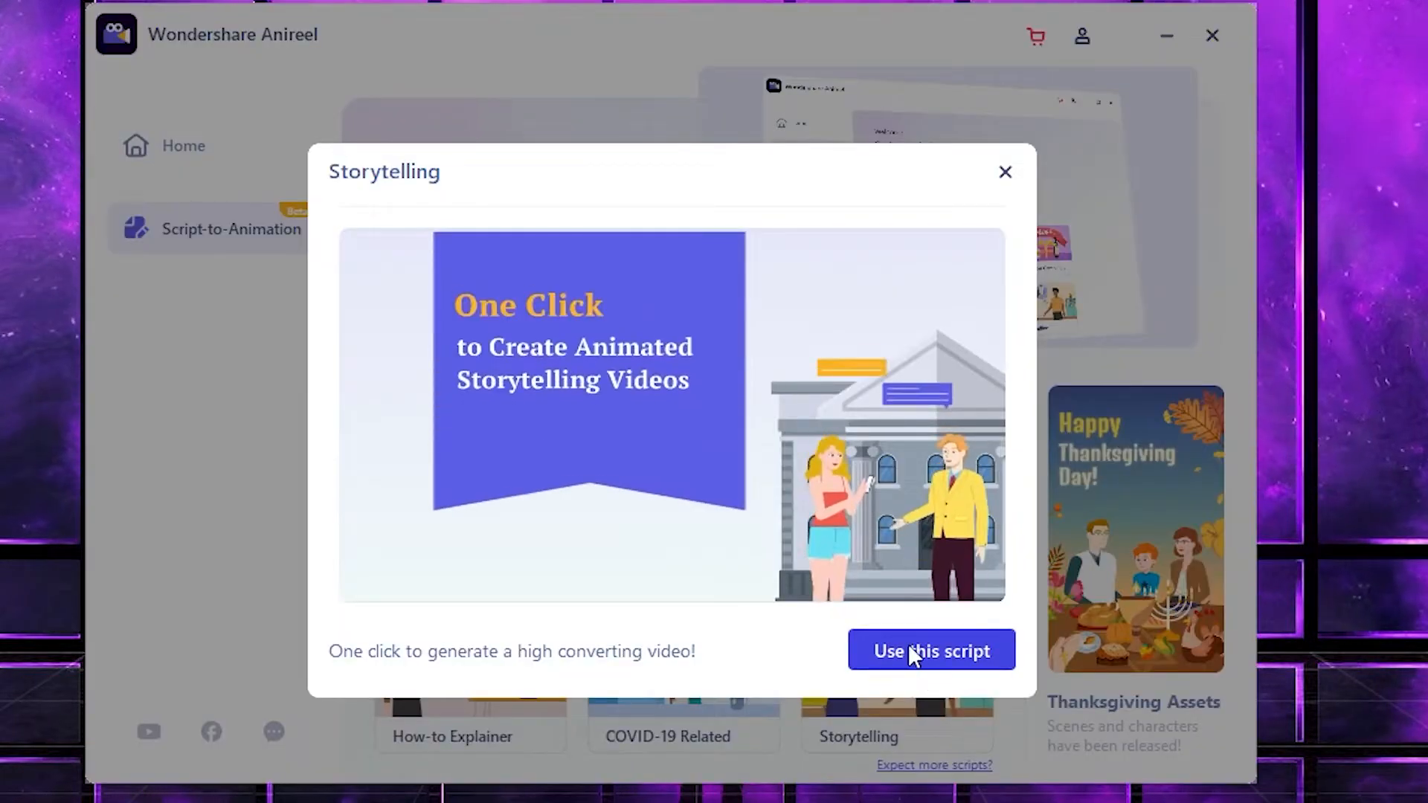
{"action": "left_click", "coordinate": [892, 649]}
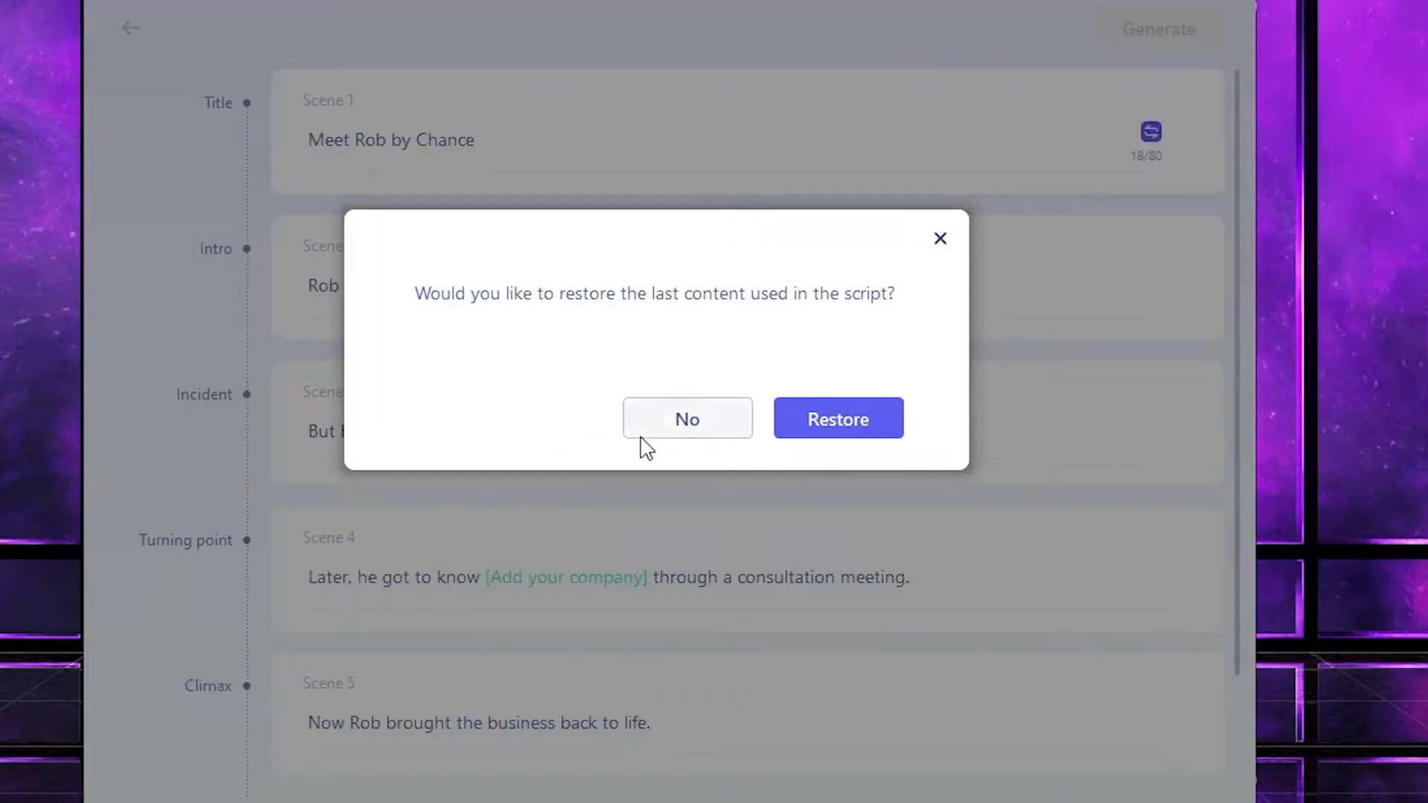
{"action": "left_click", "coordinate": [703, 430]}
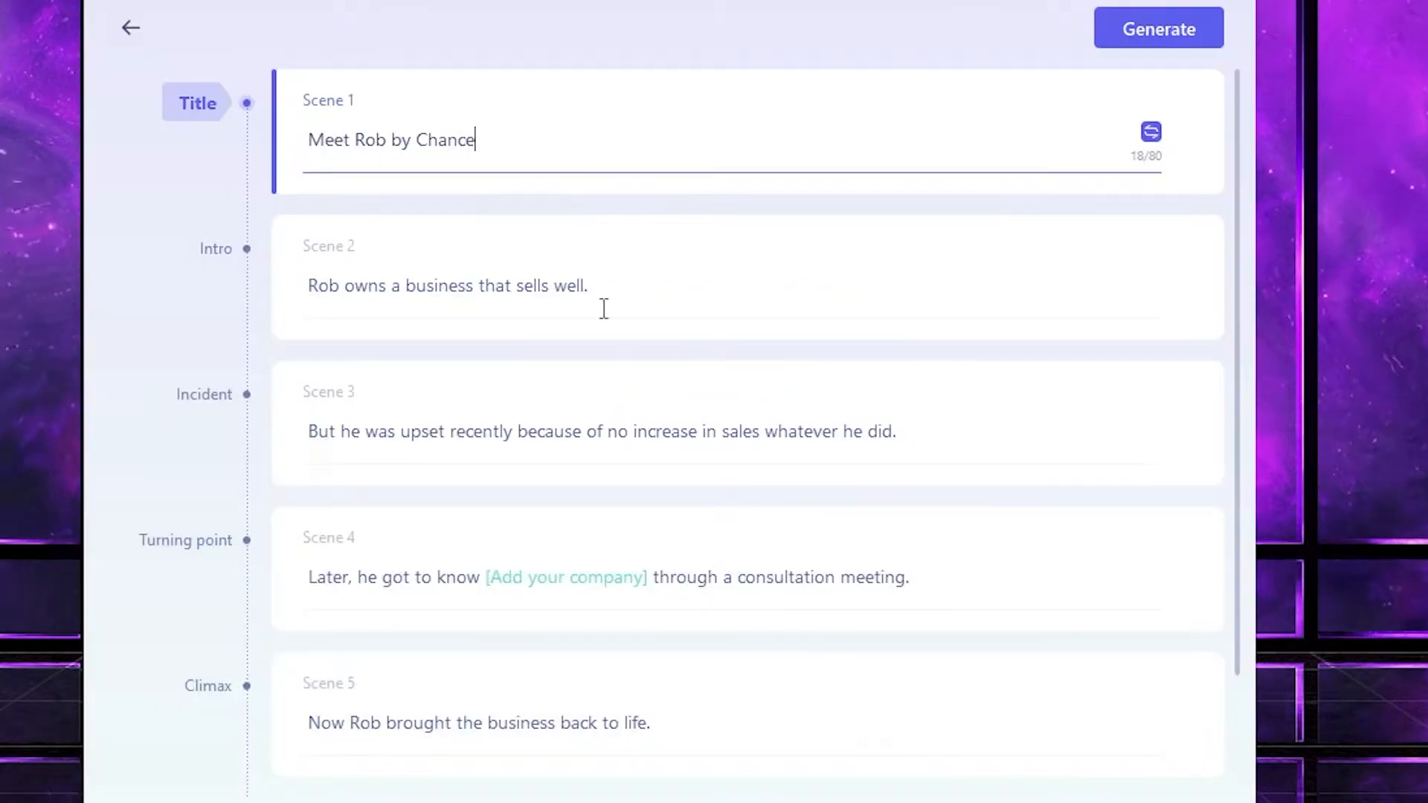
- Replace the Scene 1 title text with "Meet my friend Rita"
{"action": "scroll", "coordinate": [525, 573], "scroll_direction": "down", "scroll_amount": 2}
{"action": "scroll", "coordinate": [554, 699], "scroll_direction": "up", "scroll_amount": 2}
{"action": "scroll", "coordinate": [503, 768], "scroll_direction": "down", "scroll_amount": 2}
{"action": "scroll", "coordinate": [342, 359], "scroll_direction": "up", "scroll_amount": 2}
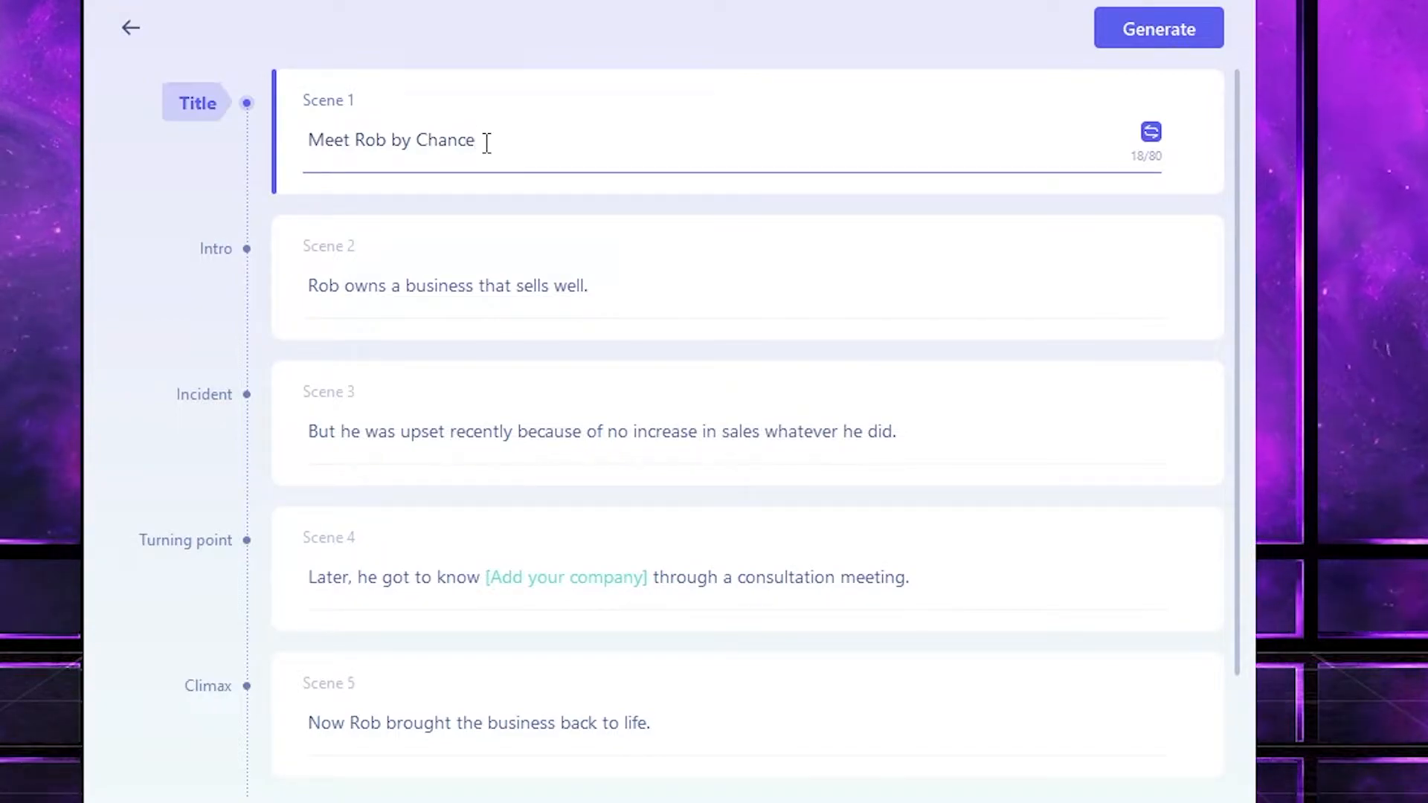
{"action": "key", "text": "ctrl+a"}
{"action": "key", "text": "BackSpace"}
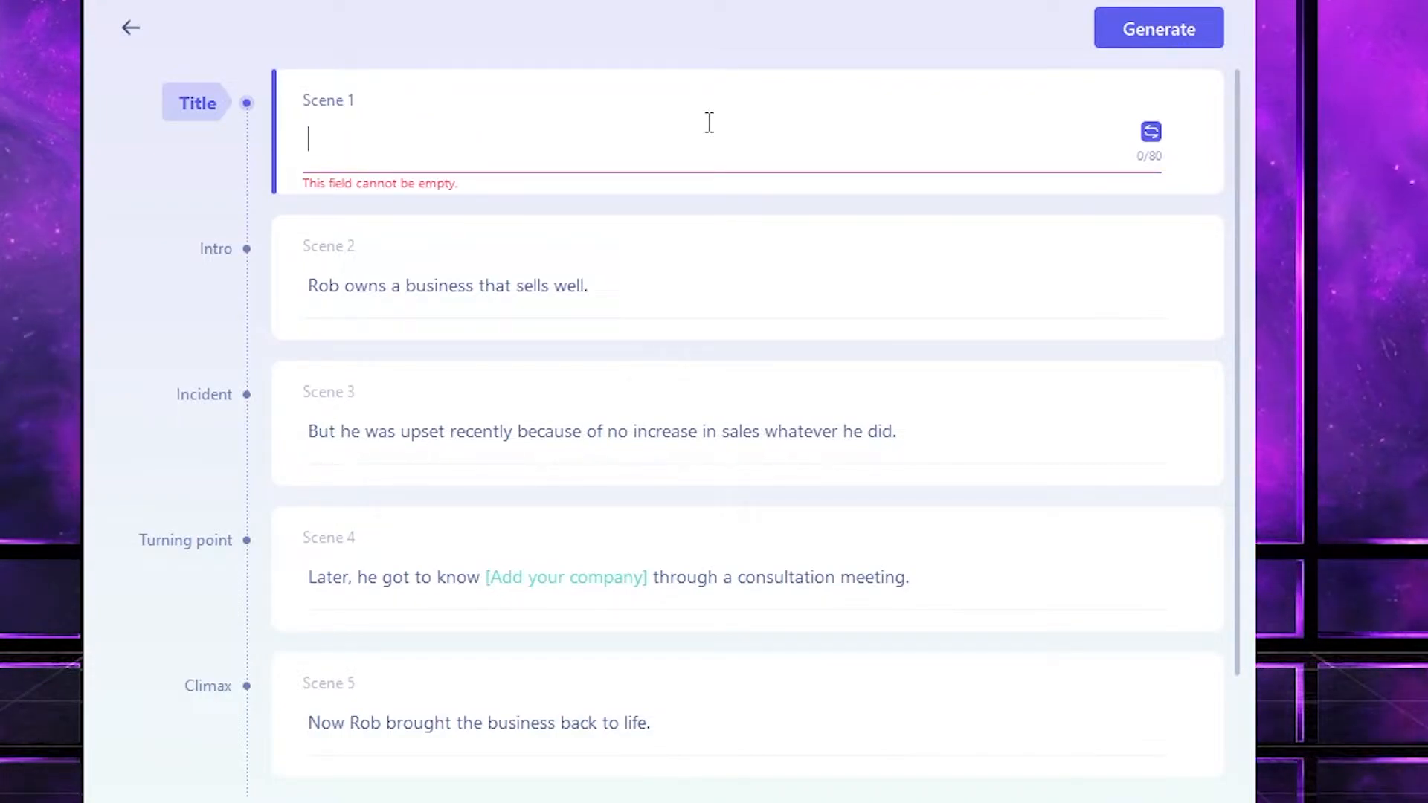
{"action": "type", "text": "Meet my friend Rita"}
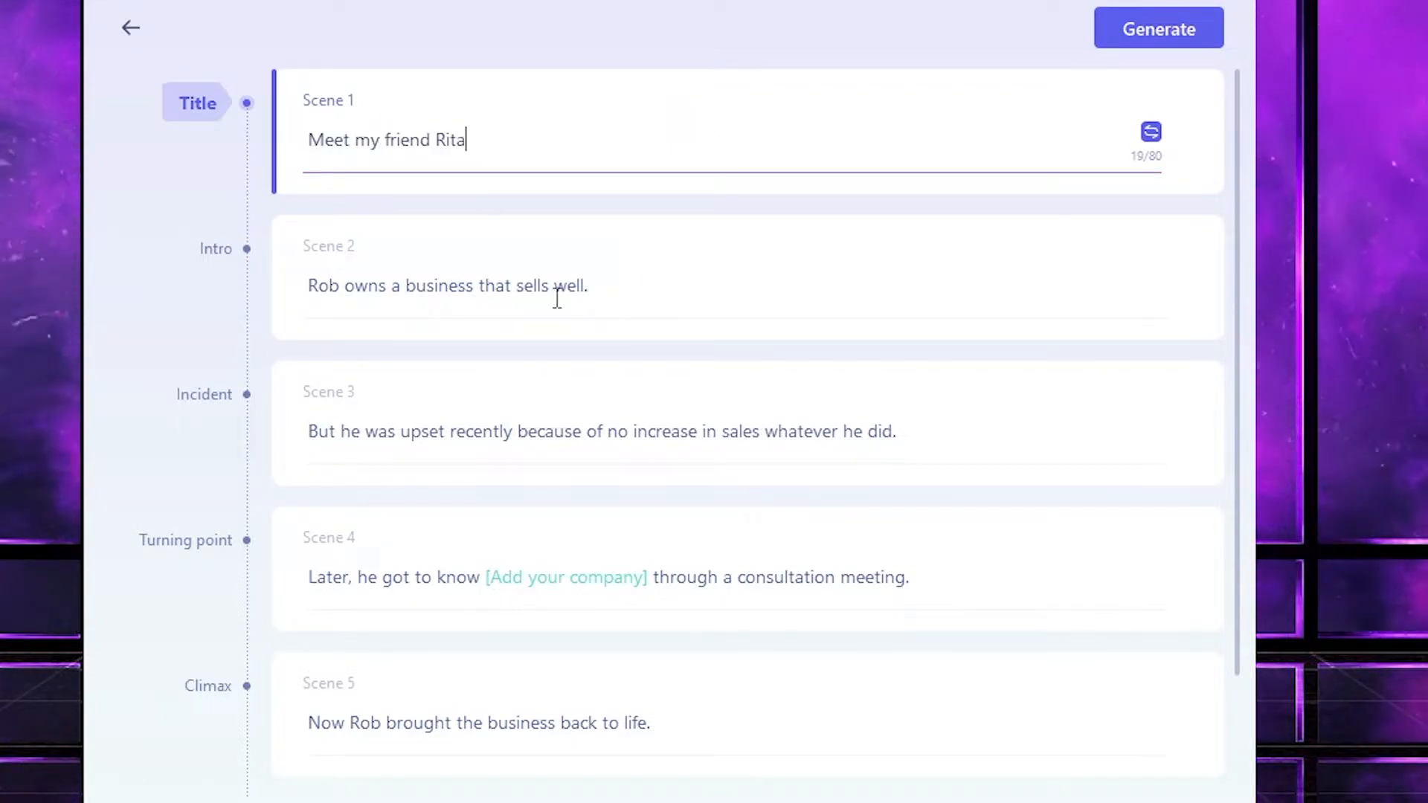
- Replace the Scene 2 intro text with "Rita works in banking sector"
{"action": "left_click", "coordinate": [624, 283]}
{"action": "key", "text": "ctrl+a"}
{"action": "key", "text": "BackSpace"}
{"action": "type", "text": "Rita works in banking sector"}
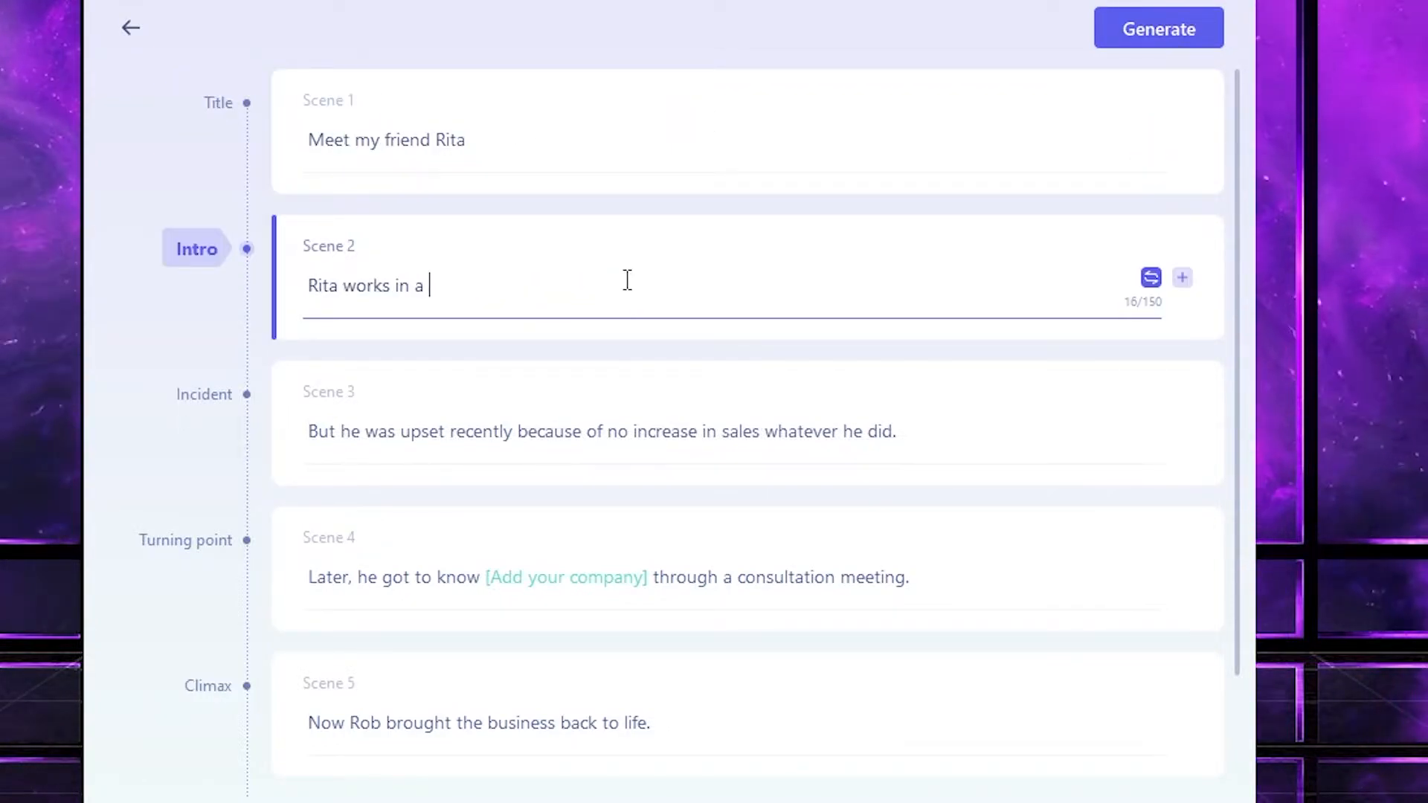
- Replace the Scene 3 incident text with "Recently there was a robbery in the bank"
{"action": "left_click", "coordinate": [588, 431]}
{"action": "key", "text": "ctrl+a"}
{"action": "key", "text": "BackSpace"}
{"action": "type", "text": "Recently there was a robbery in the bank"}
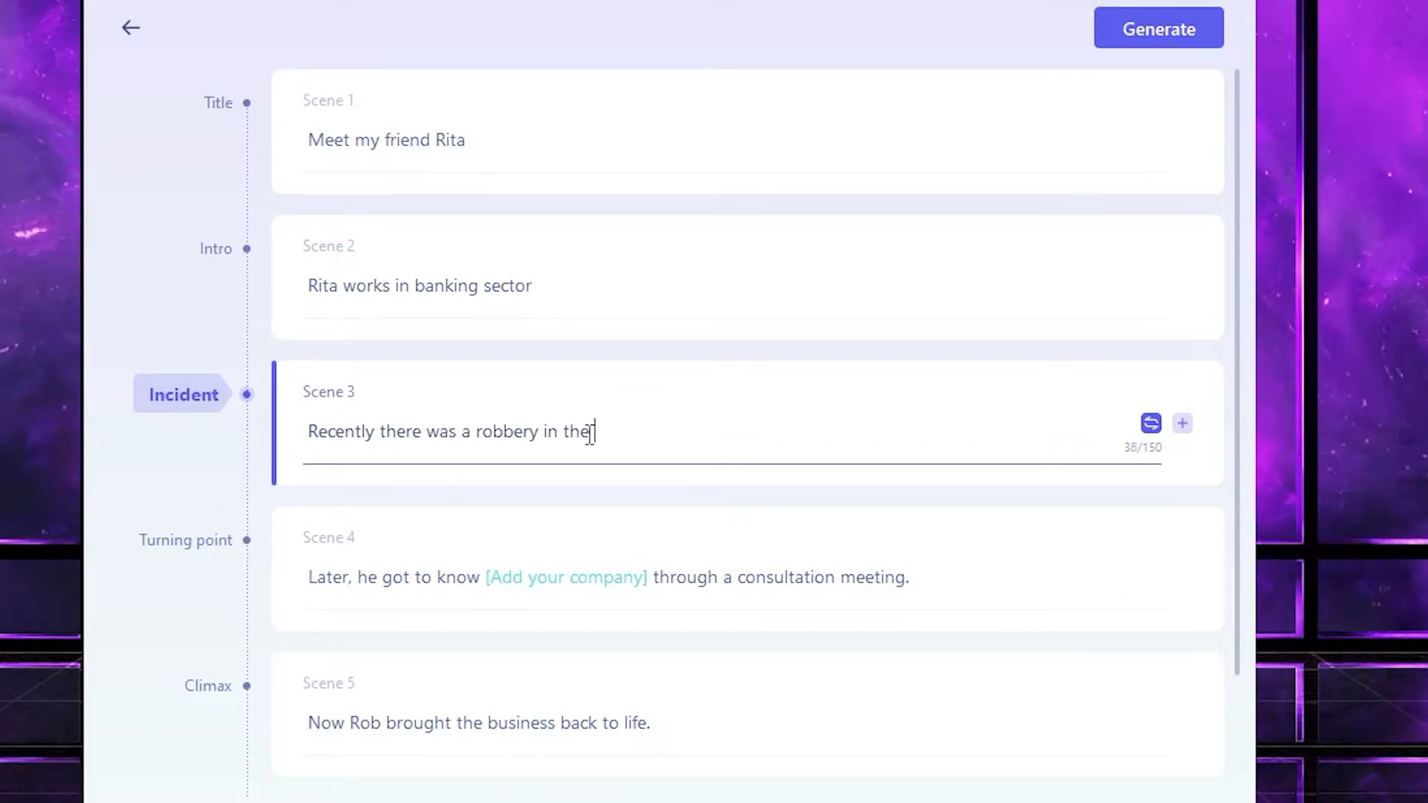
- Replace the Scene 4 turning point text with "Rita was able to identify one of the criminals"
{"action": "left_click", "coordinate": [629, 576]}
{"action": "key", "text": "ctrl+a"}
{"action": "key", "text": "BackSpace"}
{"action": "type", "text": "Rita was able to identify one of the criminals"}
- Replace the Scene 5 climax text with "Rita reported it to Law enforce department and the stolen money was recovered."
{"action": "key", "text": "Tab"}
{"action": "key", "text": "ctrl+a"}
{"action": "key", "text": "BackSpace"}
{"action": "type", "text": "Rita reported it to Law enforcement and the stolen money was recovered."}
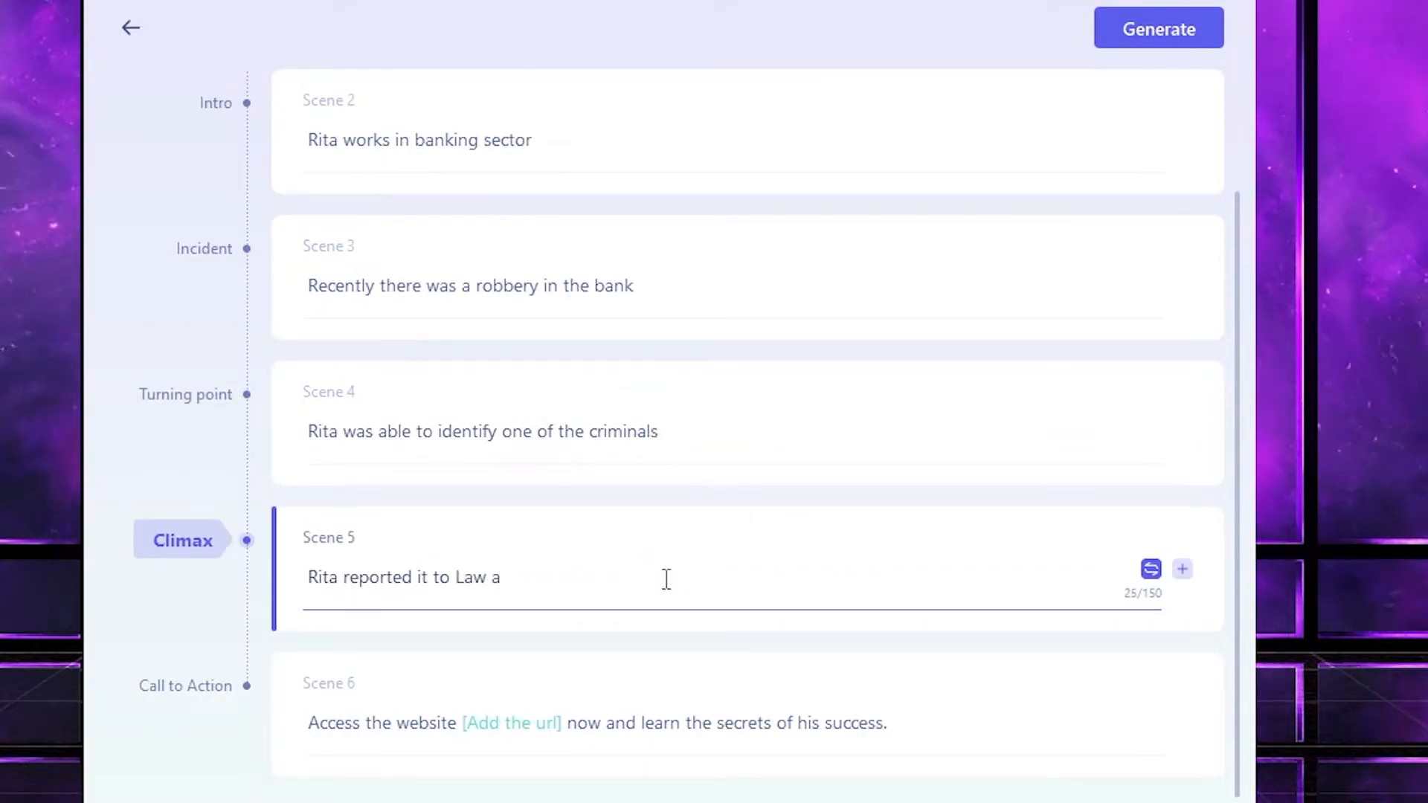
{"action": "left_click", "coordinate": [592, 579]}
{"action": "key", "text": "BackSpace"}
{"action": "key", "text": "BackSpace"}
{"action": "key", "text": "BackSpace"}
{"action": "key", "text": "BackSpace"}
{"action": "key", "text": "BackSpace"}
{"action": "type", "text": "e department"}
- Replace the Scene 6 call-to-action text with "Rita received an award for her good work from Law enforce department"
{"action": "left_click", "coordinate": [899, 740]}
{"action": "key", "text": "ctrl+a"}
{"action": "key", "text": "BackSpace"}
{"action": "type", "text": "Rita was awarded from"}
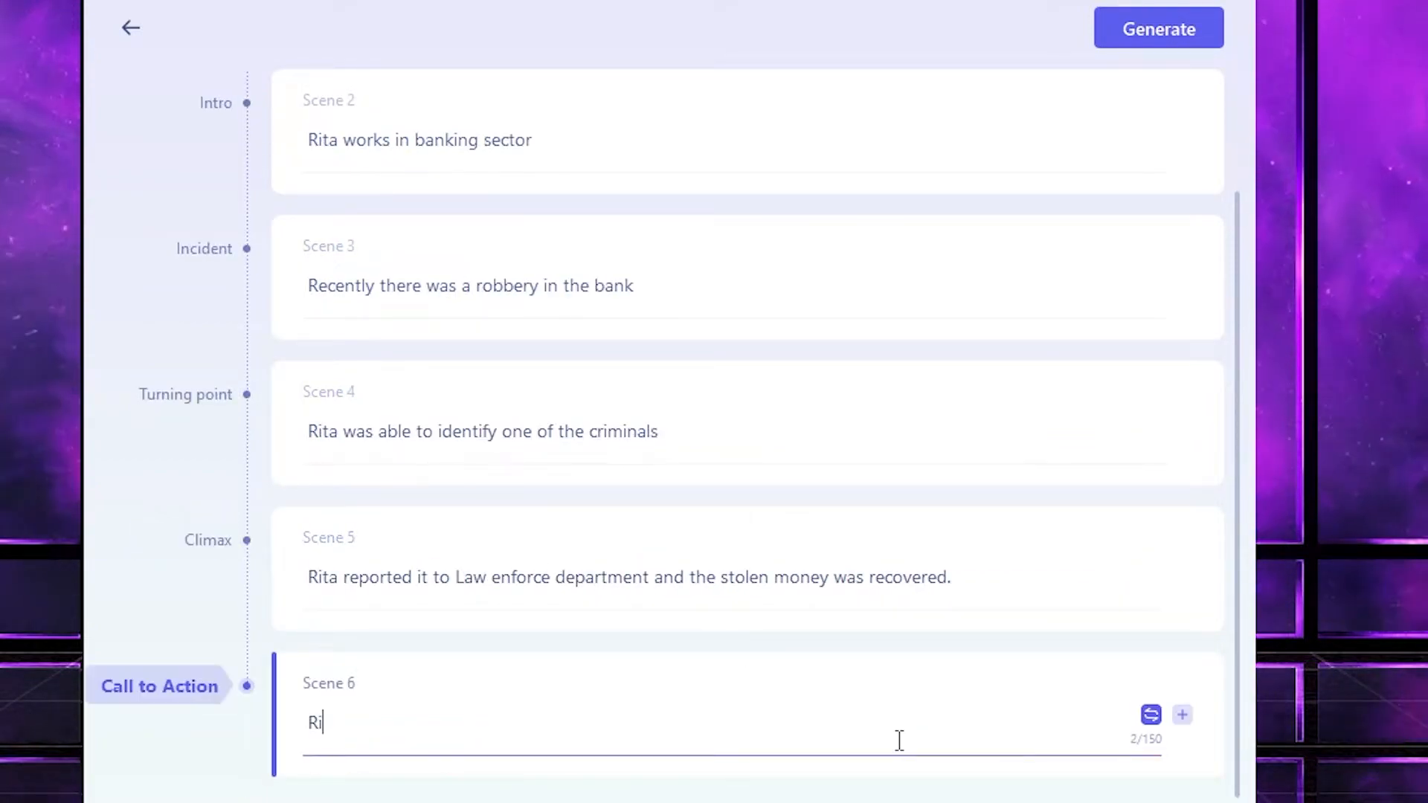
{"action": "key", "text": "BackSpace"}
{"action": "key", "text": "BackSpace"}
{"action": "key", "text": "BackSpace"}
{"action": "key", "text": "BackSpace"}
{"action": "key", "text": "BackSpace"}
{"action": "key", "text": "BackSpace"}
{"action": "key", "text": "BackSpace"}
{"action": "key", "text": "BackSpace"}
{"action": "key", "text": "BackSpace"}
{"action": "key", "text": "BackSpace"}
{"action": "key", "text": "BackSpace"}
{"action": "key", "text": "BackSpace"}
{"action": "key", "text": "BackSpace"}
{"action": "key", "text": "BackSpace"}
{"action": "key", "text": "BackSpace"}
{"action": "key", "text": "BackSpace"}
{"action": "key", "text": "BackSpace"}
{"action": "type", "text": "received an award f"}
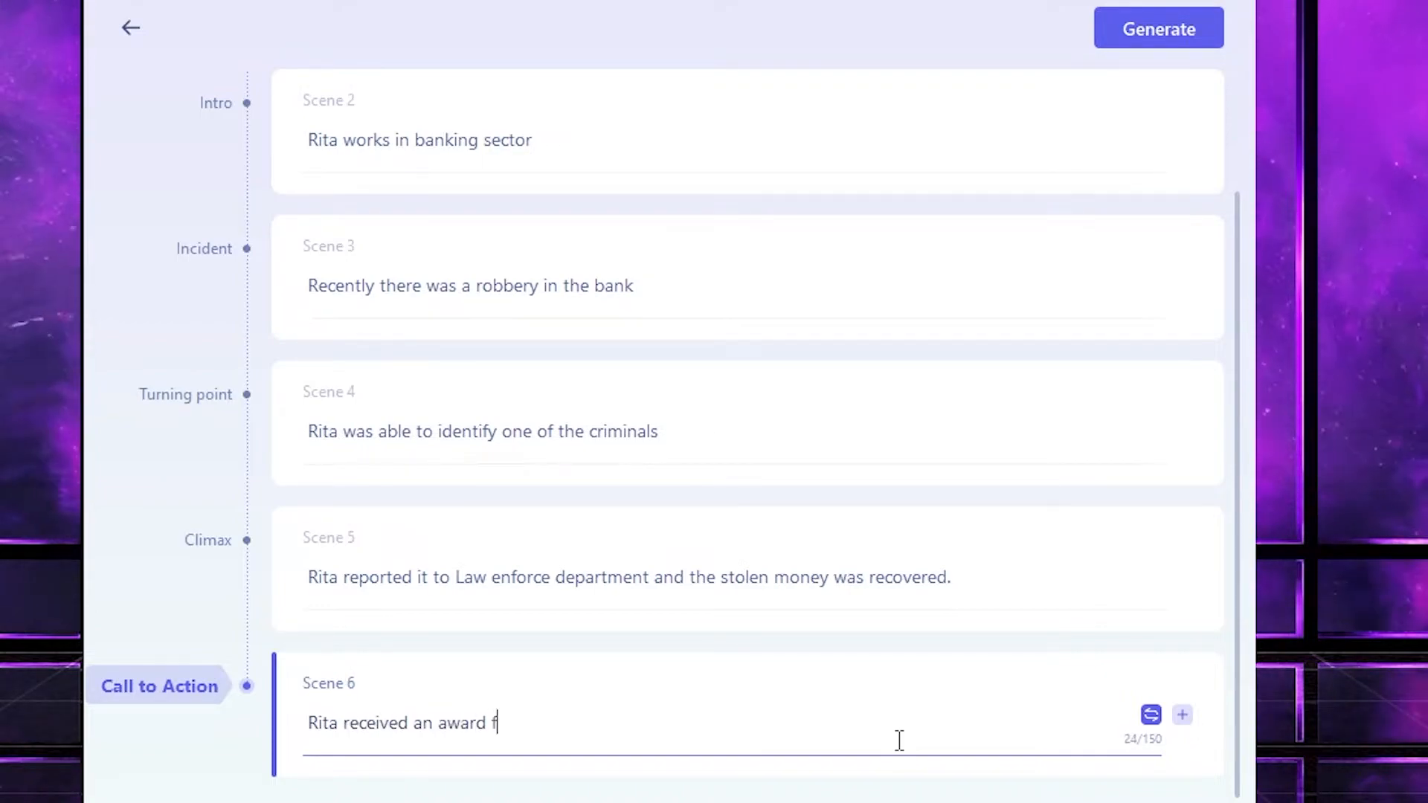
{"action": "type", "text": "or her good work from Law enforce department"}
- Correct "enforce" to "enforcement" in the Scene 5 text and fix the same wording in Scene 6
{"action": "left_click", "coordinate": [550, 577]}
{"action": "type", "text": "ment"}
{"action": "left_click", "coordinate": [779, 724]}
{"action": "type", "text": "m"}
- Shorten the Scene 6 text to "Rita received an award for her good work."
{"action": "left_click", "coordinate": [905, 728]}
{"action": "key", "text": "BackSpace"}
{"action": "key", "text": "BackSpace"}
{"action": "key", "text": "BackSpace"}
{"action": "key", "text": "BackSpace"}
{"action": "key", "text": "BackSpace"}
{"action": "key", "text": "BackSpace"}
{"action": "key", "text": "BackSpace"}
{"action": "key", "text": "BackSpace"}
{"action": "key", "text": "BackSpace"}
{"action": "key", "text": "BackSpace"}
{"action": "key", "text": "BackSpace"}
{"action": "key", "text": "BackSpace"}
{"action": "key", "text": "BackSpace"}
{"action": "key", "text": "BackSpace"}
{"action": "key", "text": "BackSpace"}
{"action": "key", "text": "BackSpace"}
{"action": "key", "text": "BackSpace"}
{"action": "key", "text": "BackSpace"}
{"action": "key", "text": "BackSpace"}
{"action": "key", "text": "BackSpace"}
{"action": "type", "text": "."}
- Add a period at the end of the script texts in Scenes 1 to 4
{"action": "scroll", "coordinate": [1091, 763], "scroll_direction": "up", "scroll_amount": 2}
{"action": "left_click", "coordinate": [744, 577]}
{"action": "type", "text": "."}
{"action": "left_click", "coordinate": [713, 431]}
{"action": "type", "text": "."}
{"action": "left_click", "coordinate": [632, 286]}
{"action": "type", "text": "."}
{"action": "scroll", "coordinate": [552, 209], "scroll_direction": "down", "scroll_amount": 2}
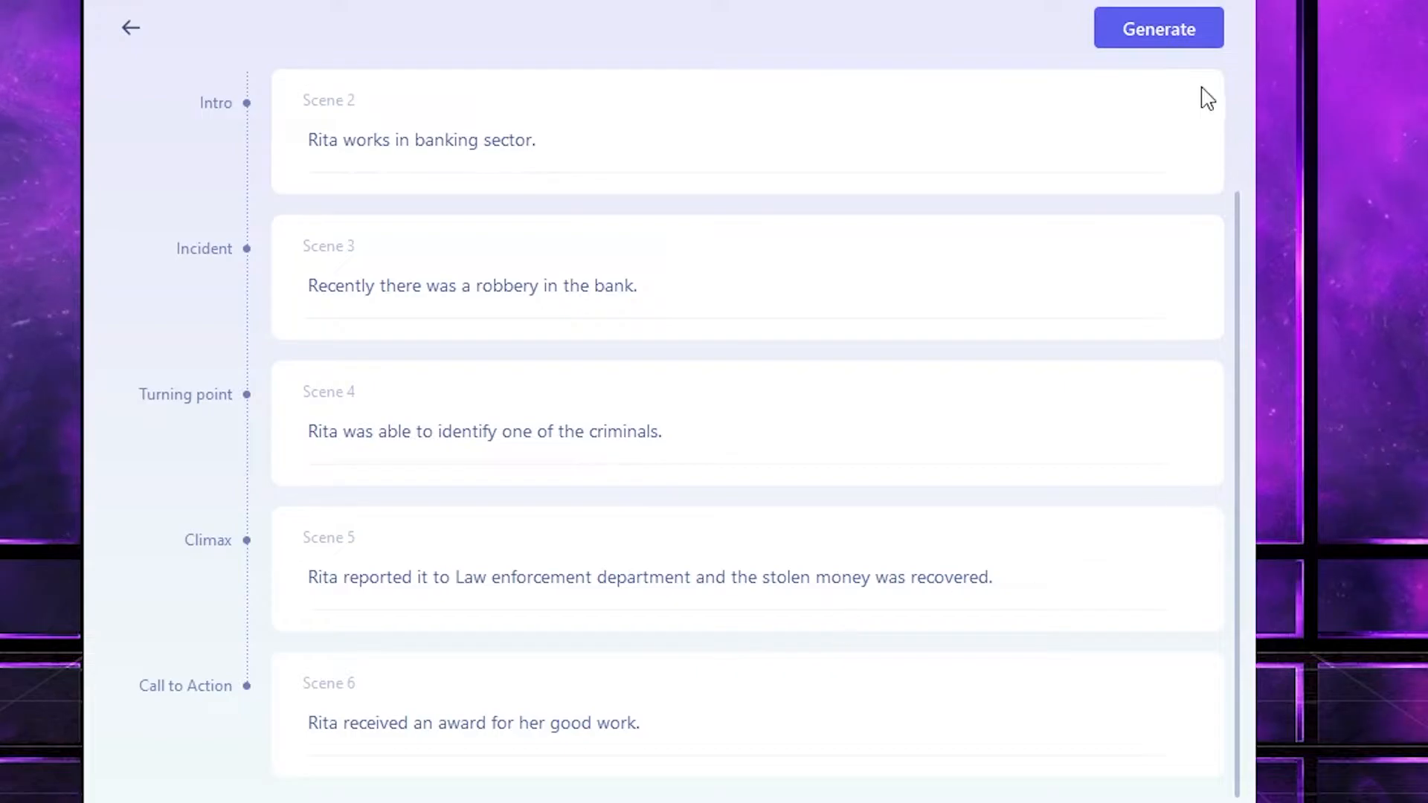
{"action": "scroll", "coordinate": [1179, 106], "scroll_direction": "up", "scroll_amount": 2}
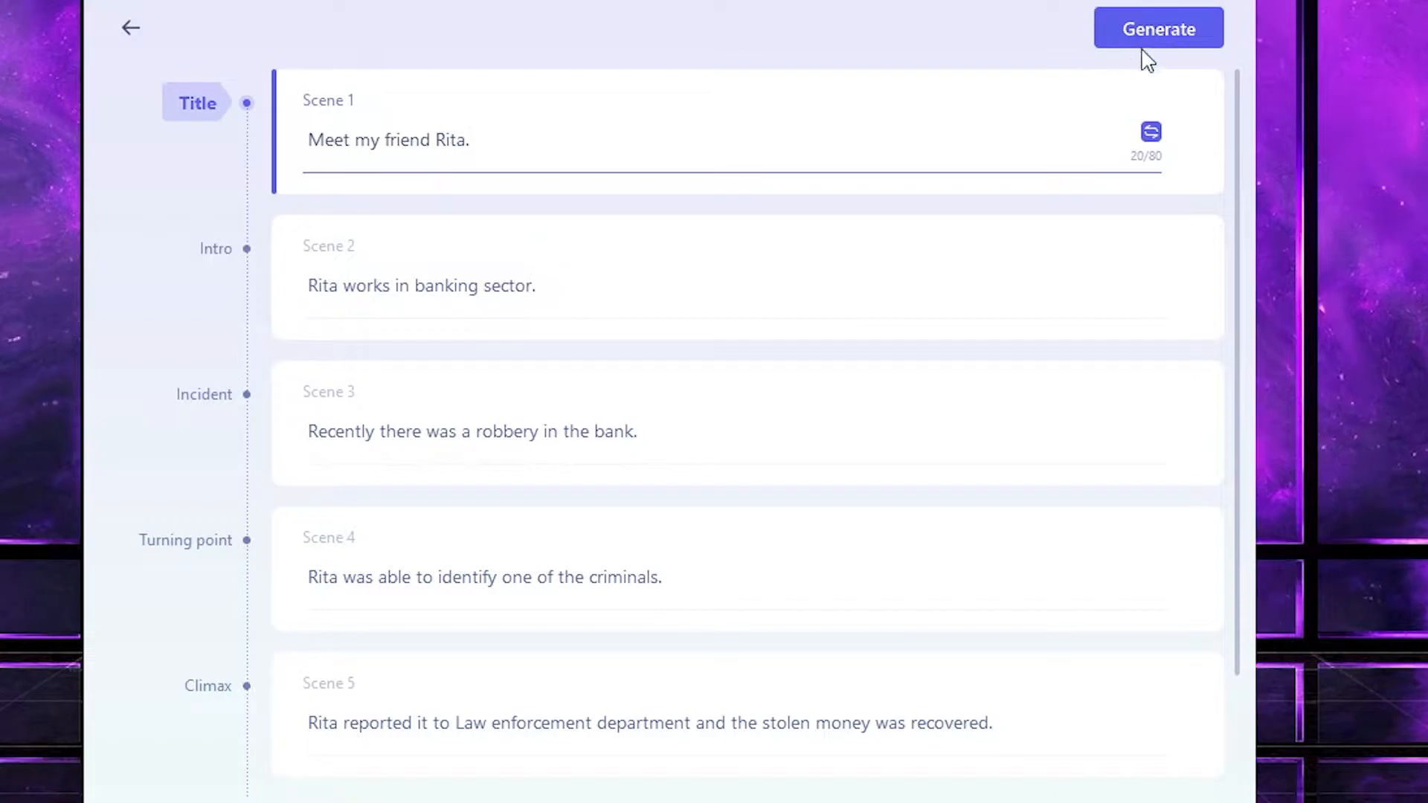
- Generate the animated video from the finished Storytelling script and play its preview from the beginning
{"action": "left_click", "coordinate": [1123, 26]}
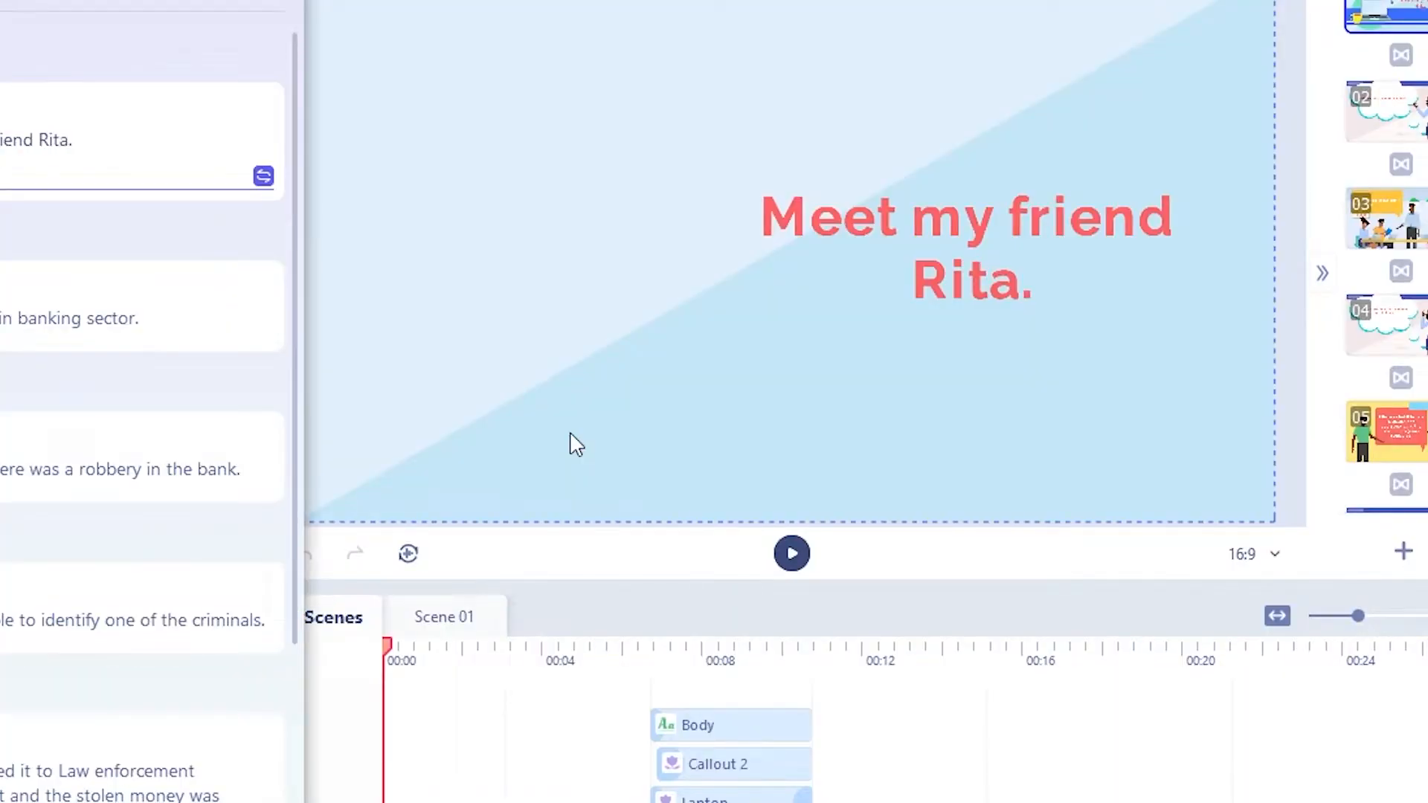
{"action": "left_click", "coordinate": [791, 554]}
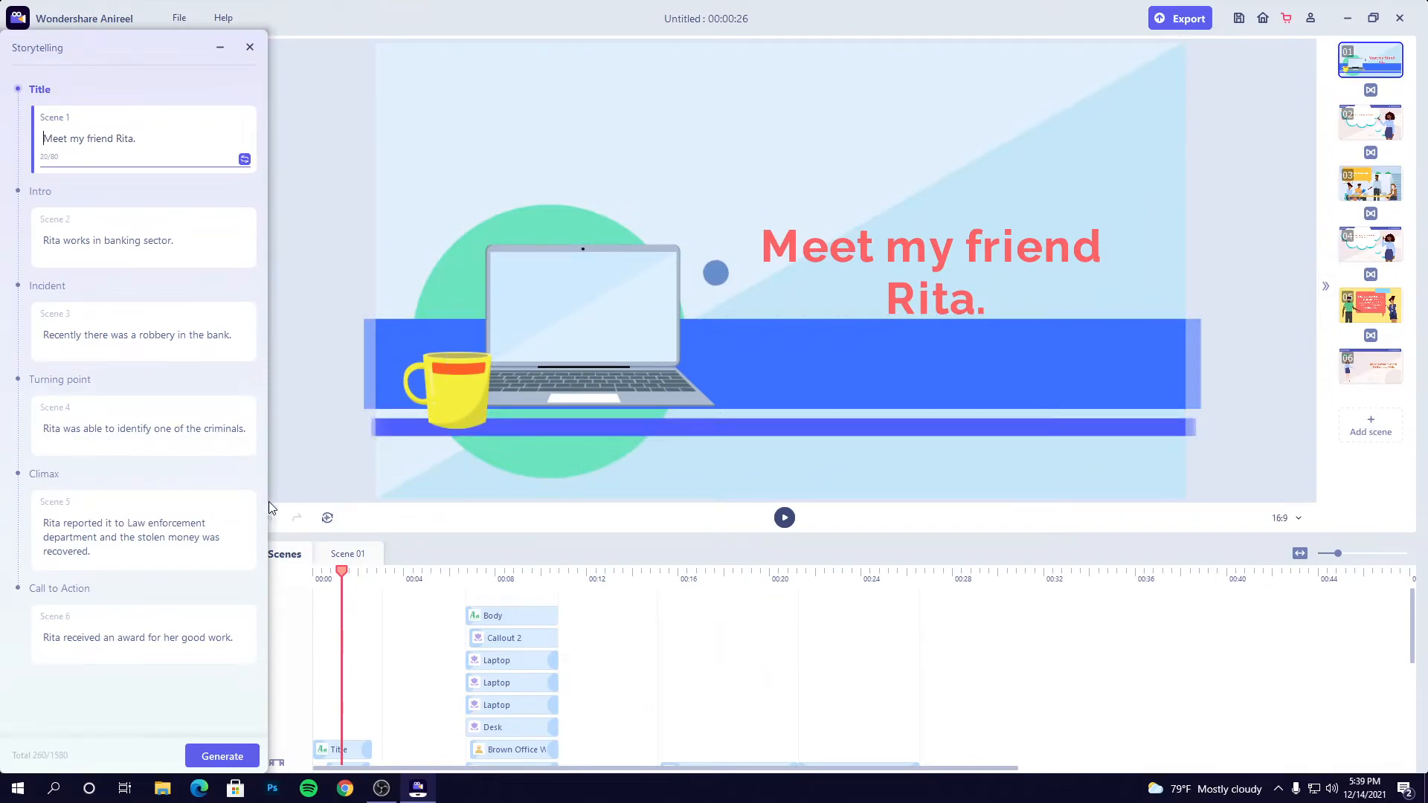
{"action": "left_click_drag", "start_coordinate": [344, 571], "coordinate": [312, 571]}
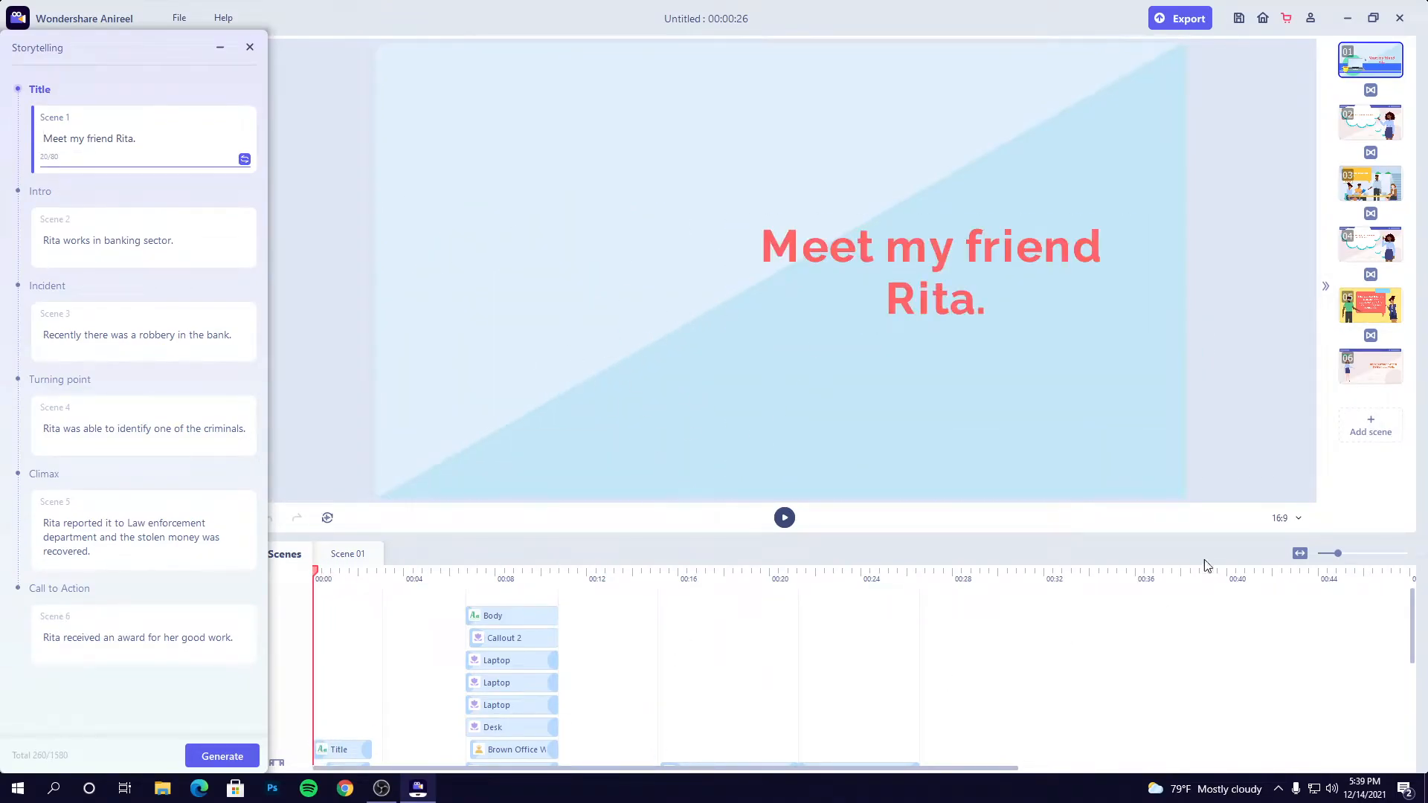
{"action": "left_click", "coordinate": [782, 525]}
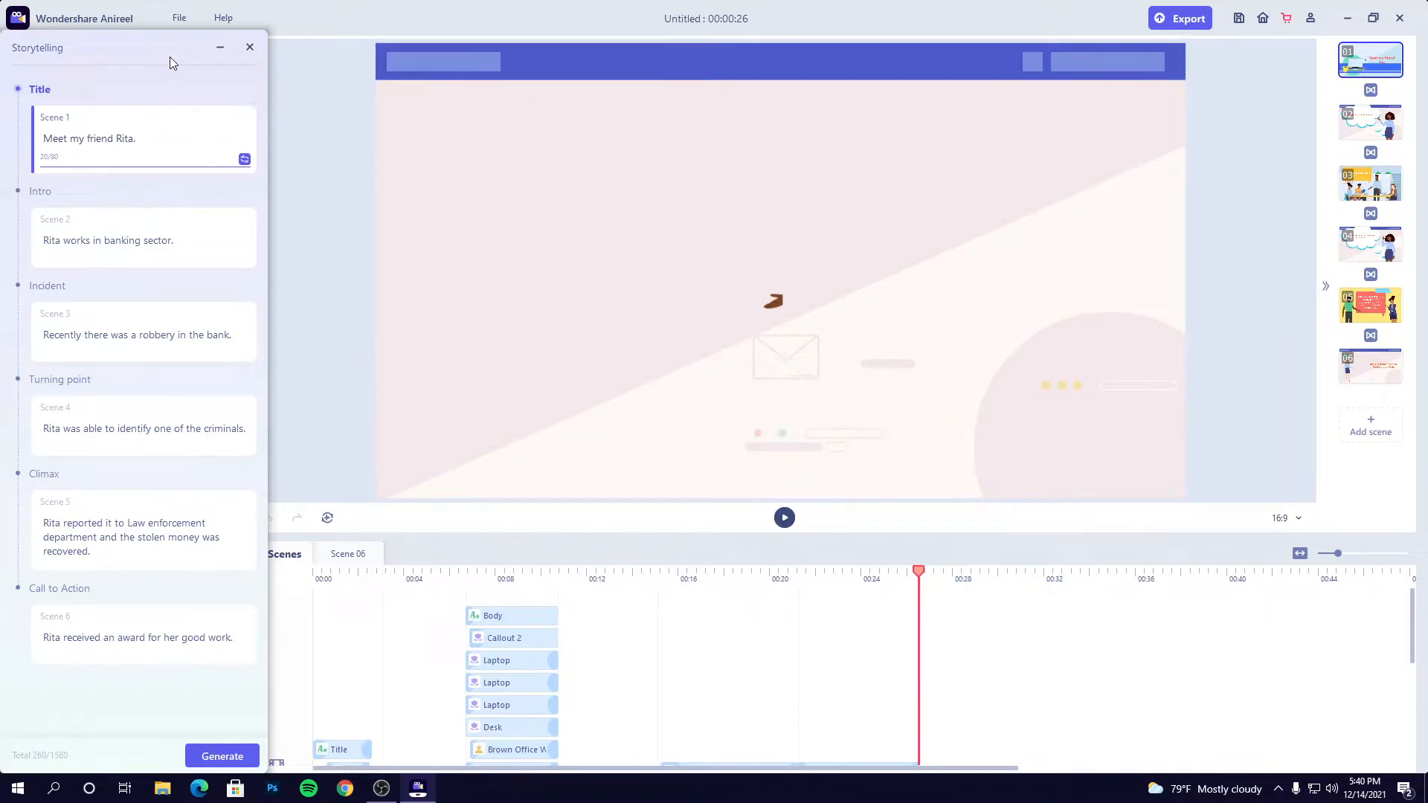
- Exit the generated project without saving the changes and return to the Home page
{"action": "left_click", "coordinate": [1262, 21]}
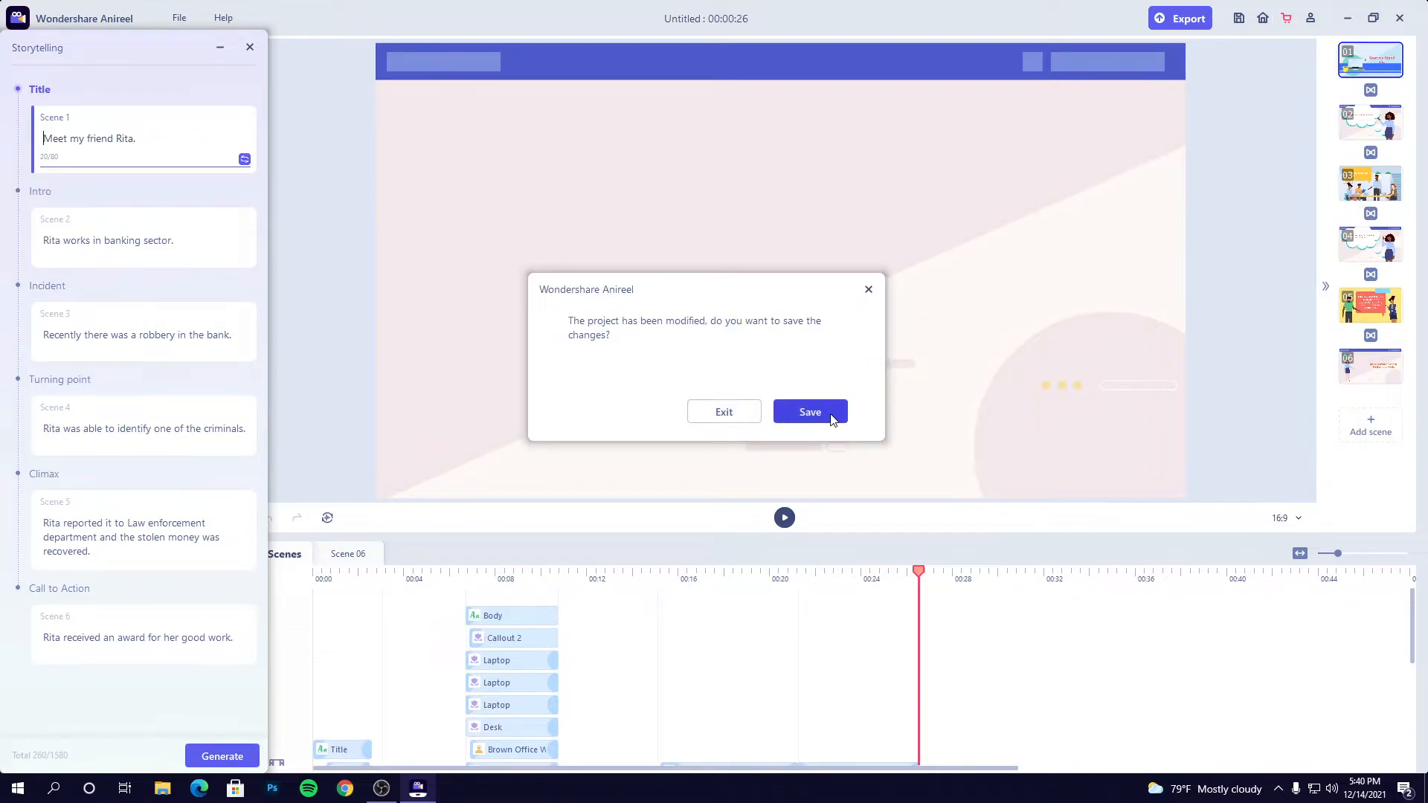
{"action": "left_click", "coordinate": [734, 411]}
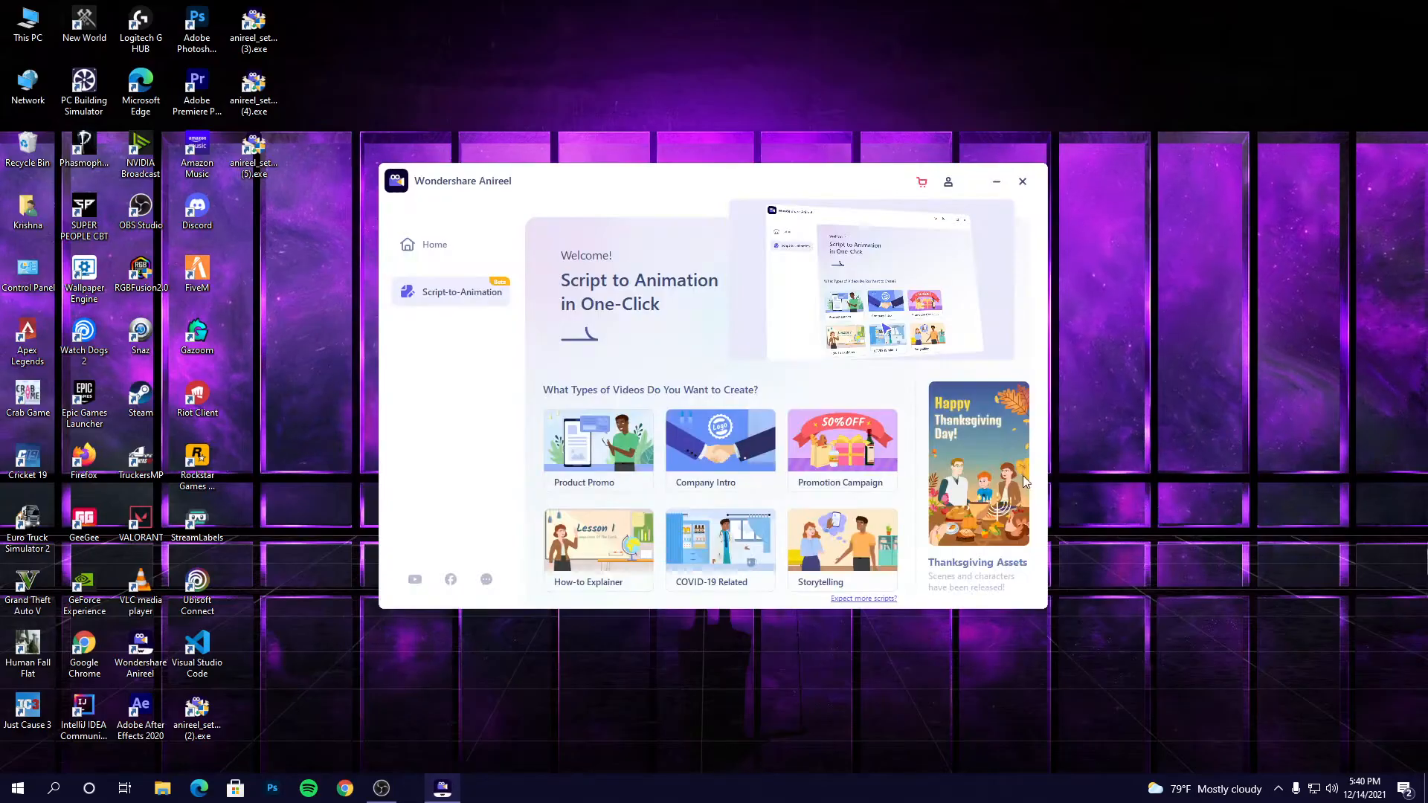
{"action": "left_click", "coordinate": [432, 247]}
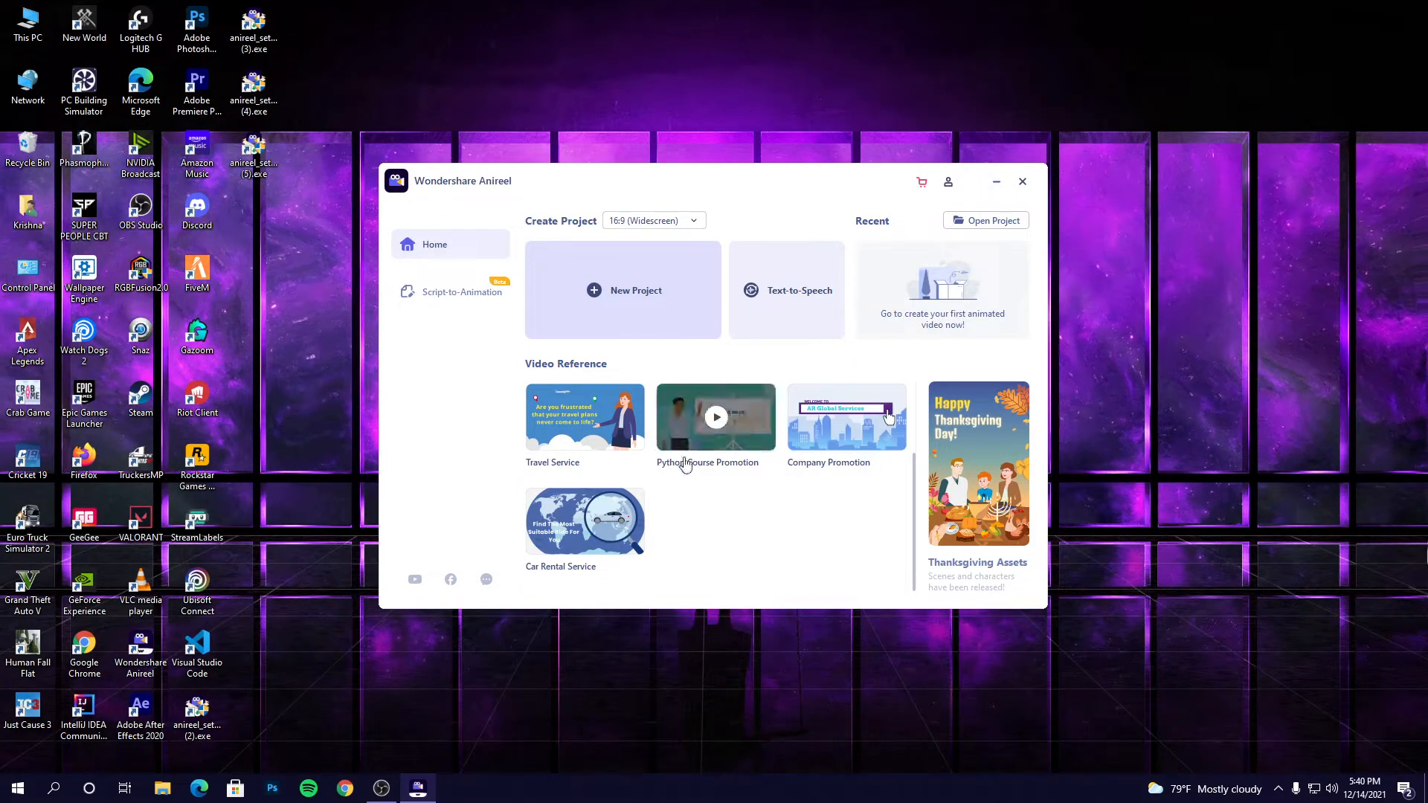
- Create a new 16:9 project, add the Subway Station scene to Scene 01 and preview it until the train has arrived
{"action": "left_click", "coordinate": [625, 299]}
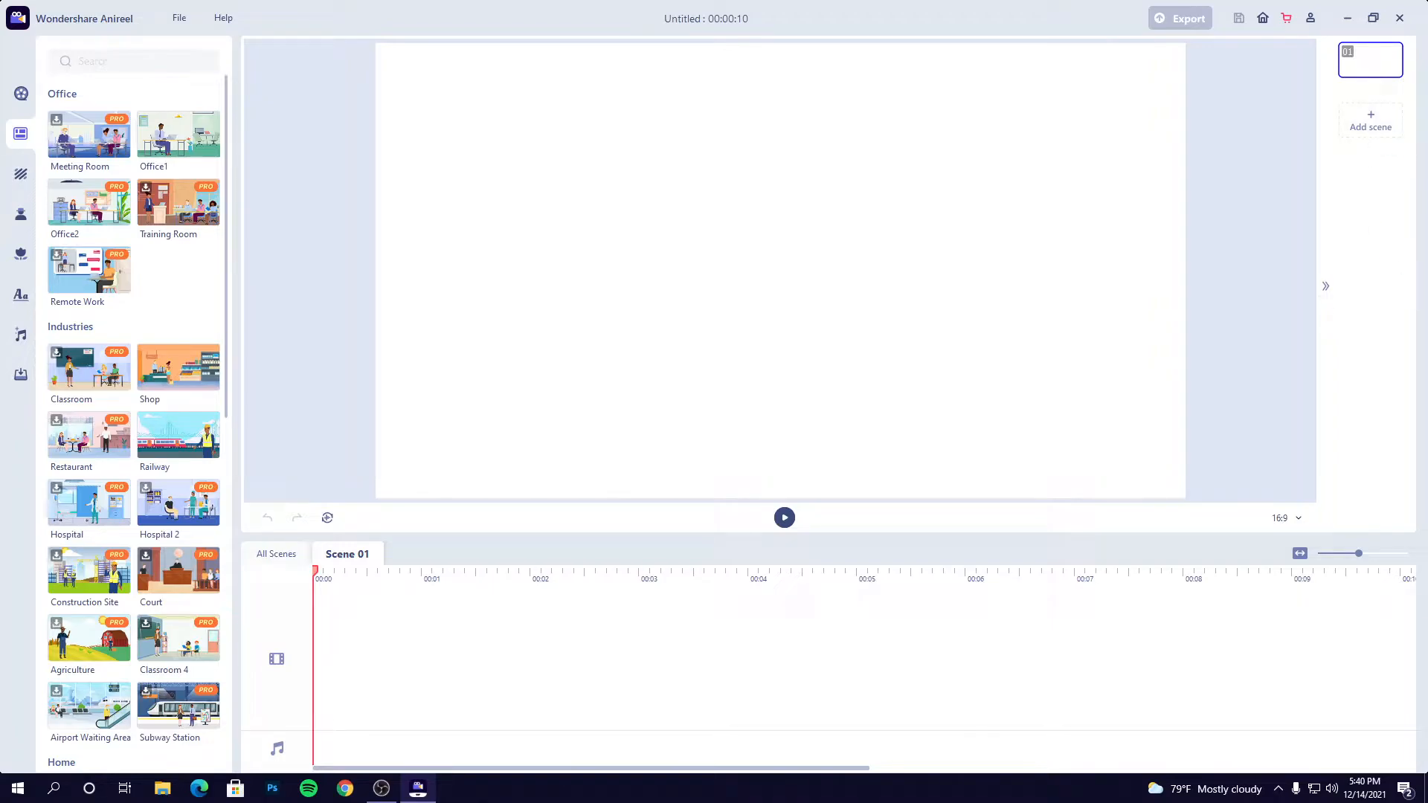
{"action": "scroll", "coordinate": [161, 245], "scroll_direction": "down", "scroll_amount": 4}
{"action": "scroll", "coordinate": [165, 404], "scroll_direction": "up", "scroll_amount": 4}
{"action": "scroll", "coordinate": [145, 446], "scroll_direction": "down", "scroll_amount": 2}
{"action": "scroll", "coordinate": [146, 446], "scroll_direction": "down", "scroll_amount": 2}
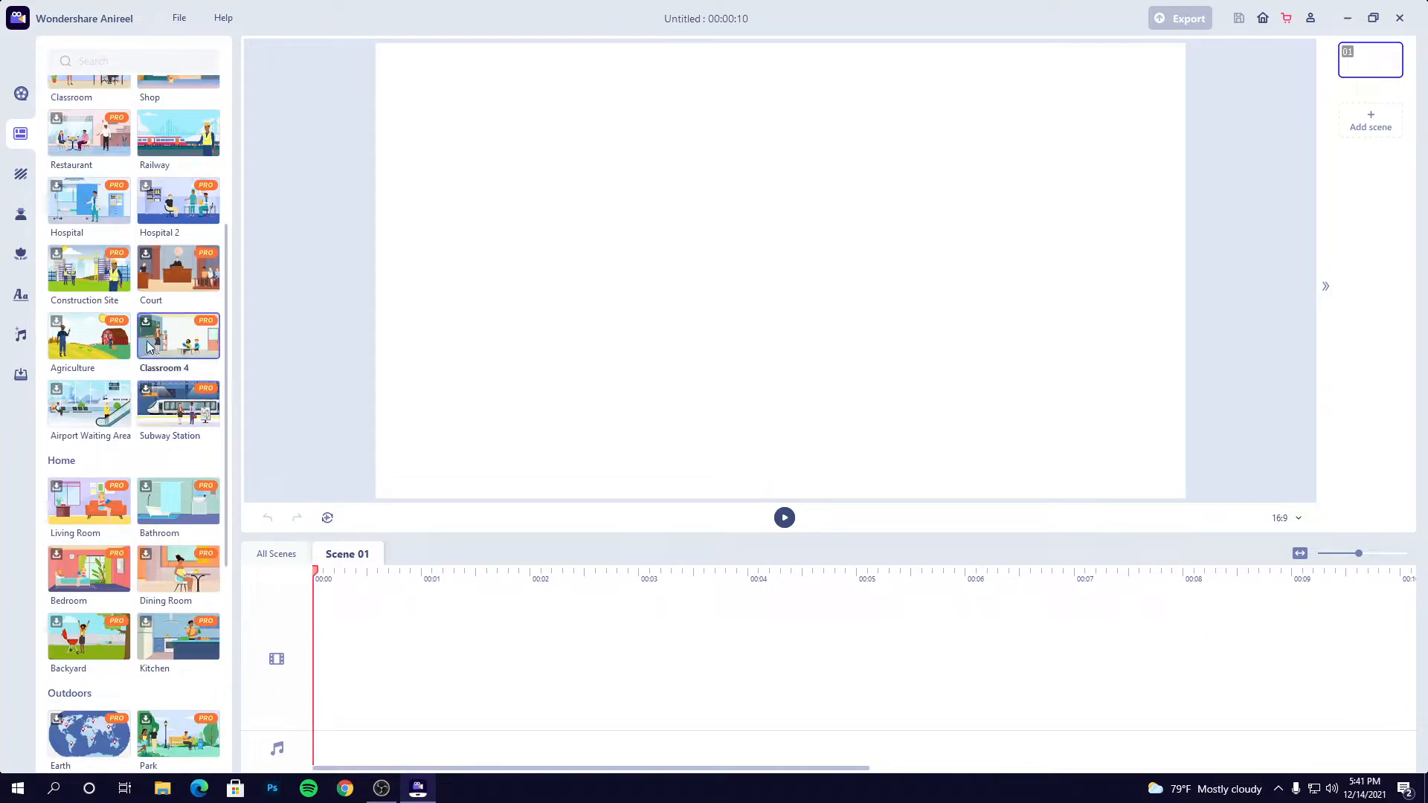
{"action": "left_click", "coordinate": [178, 404]}
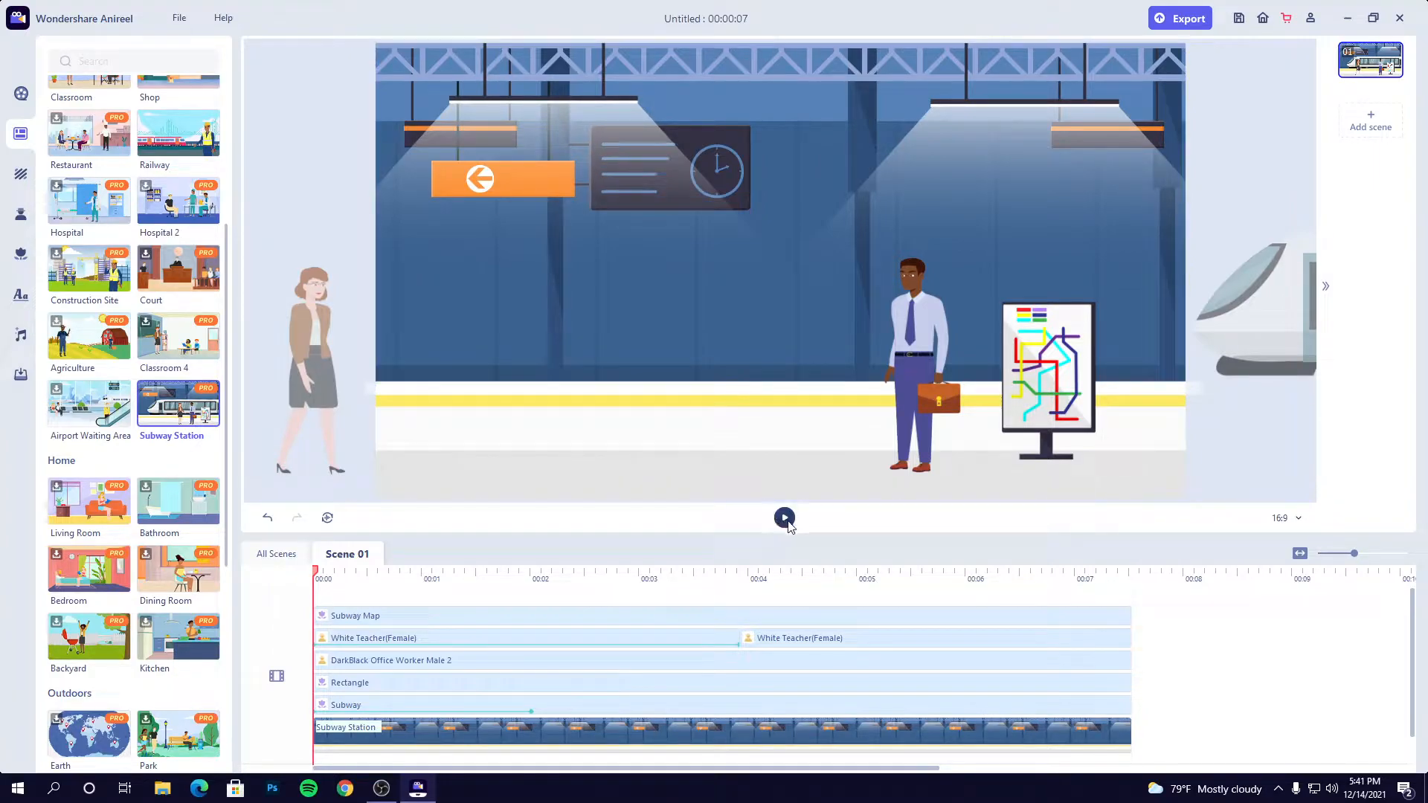
{"action": "left_click", "coordinate": [787, 521]}
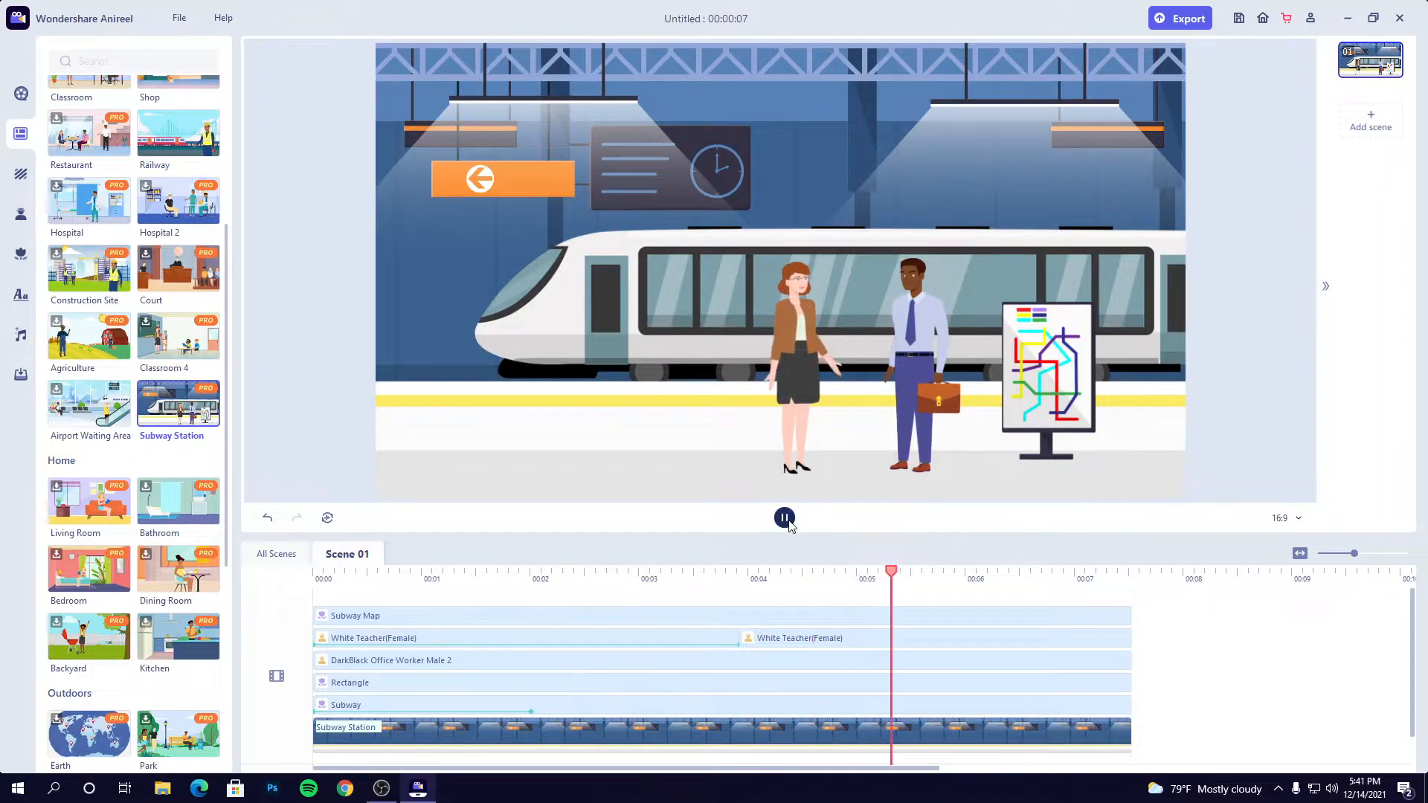
{"action": "left_click", "coordinate": [787, 520]}
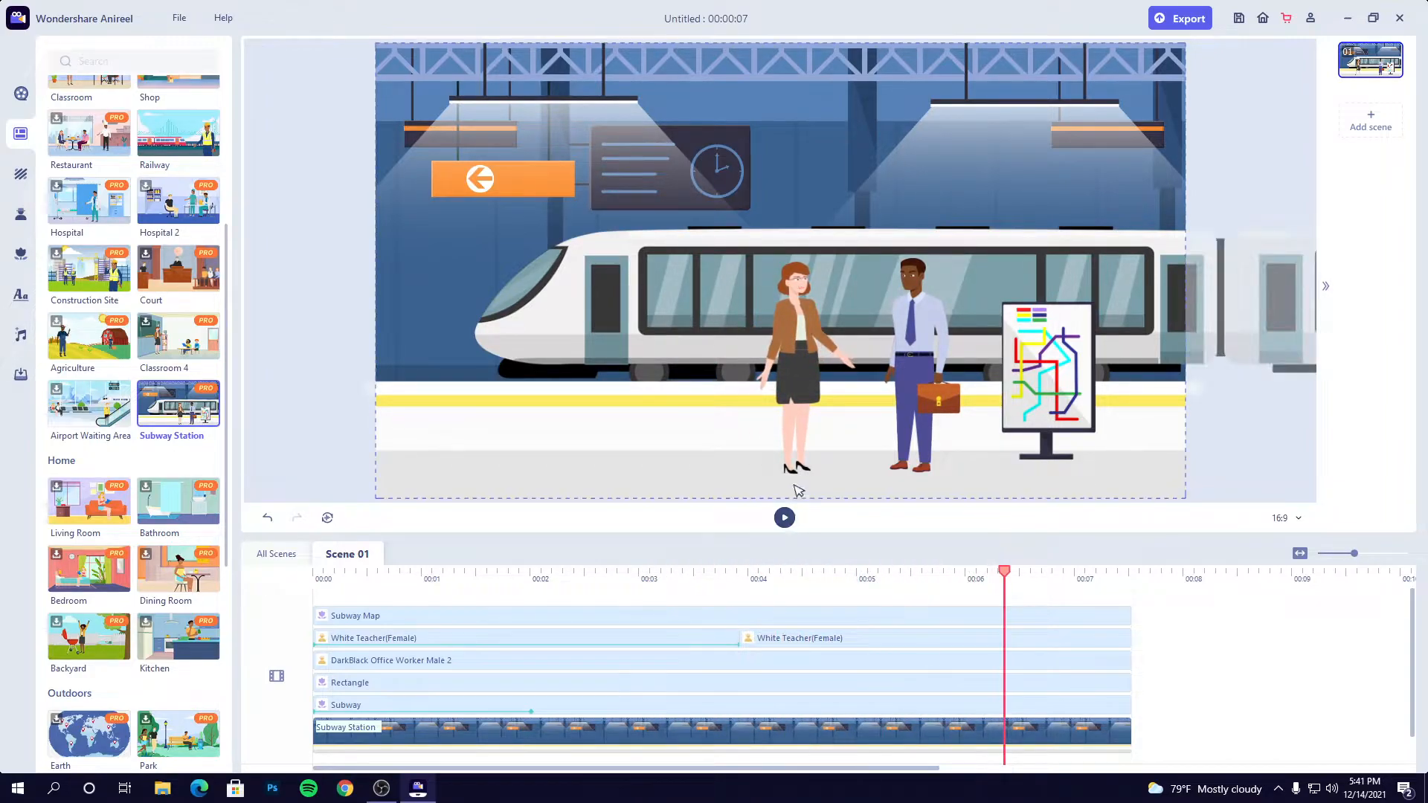
- Flip the female teacher in the second part of the scene horizontally and flip her back
{"action": "left_click", "coordinate": [811, 365]}
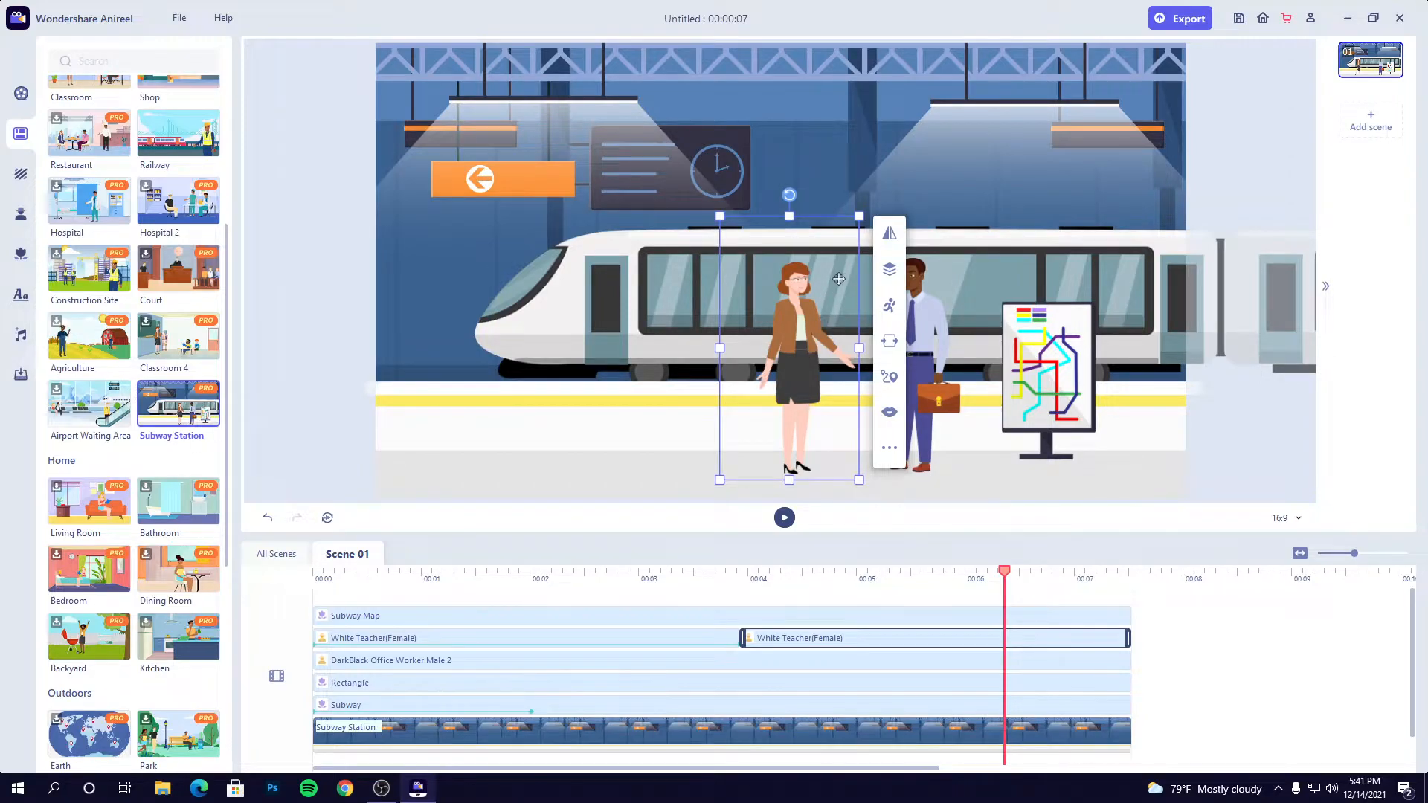
{"action": "left_click", "coordinate": [887, 235]}
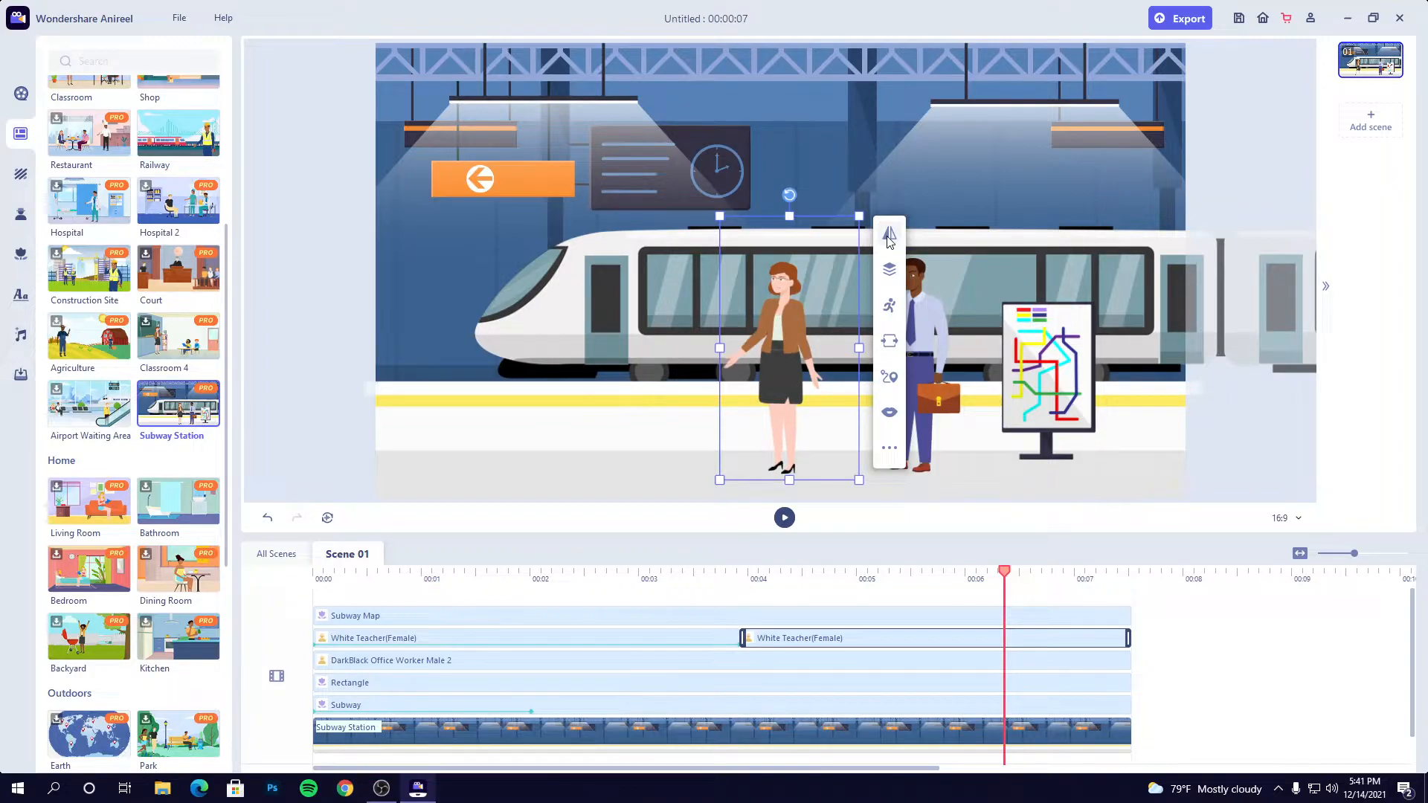
{"action": "left_click", "coordinate": [888, 235]}
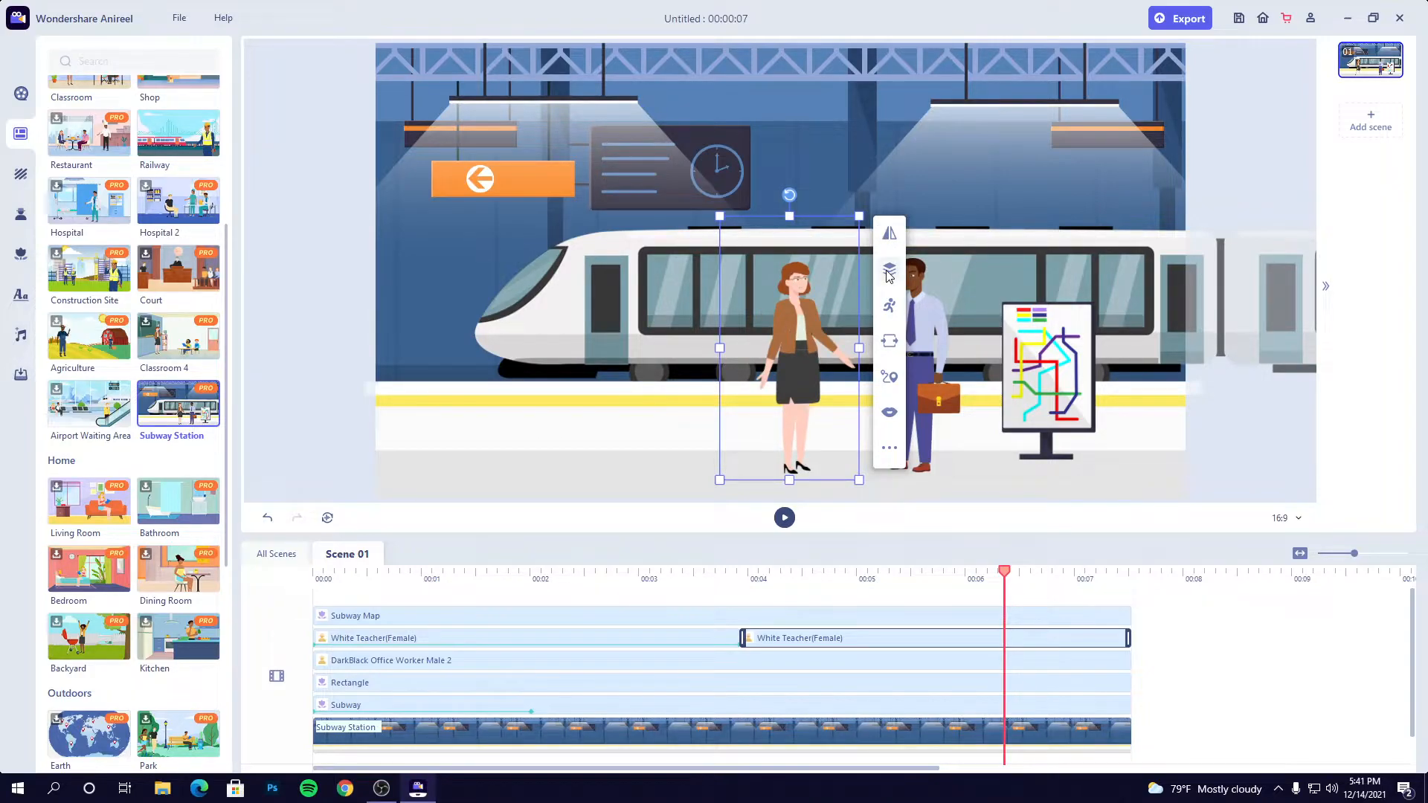
- Try the Forward, Backwards and Back layer orders on the female teacher's second clip, finishing with it at the Front
{"action": "left_click", "coordinate": [889, 272]}
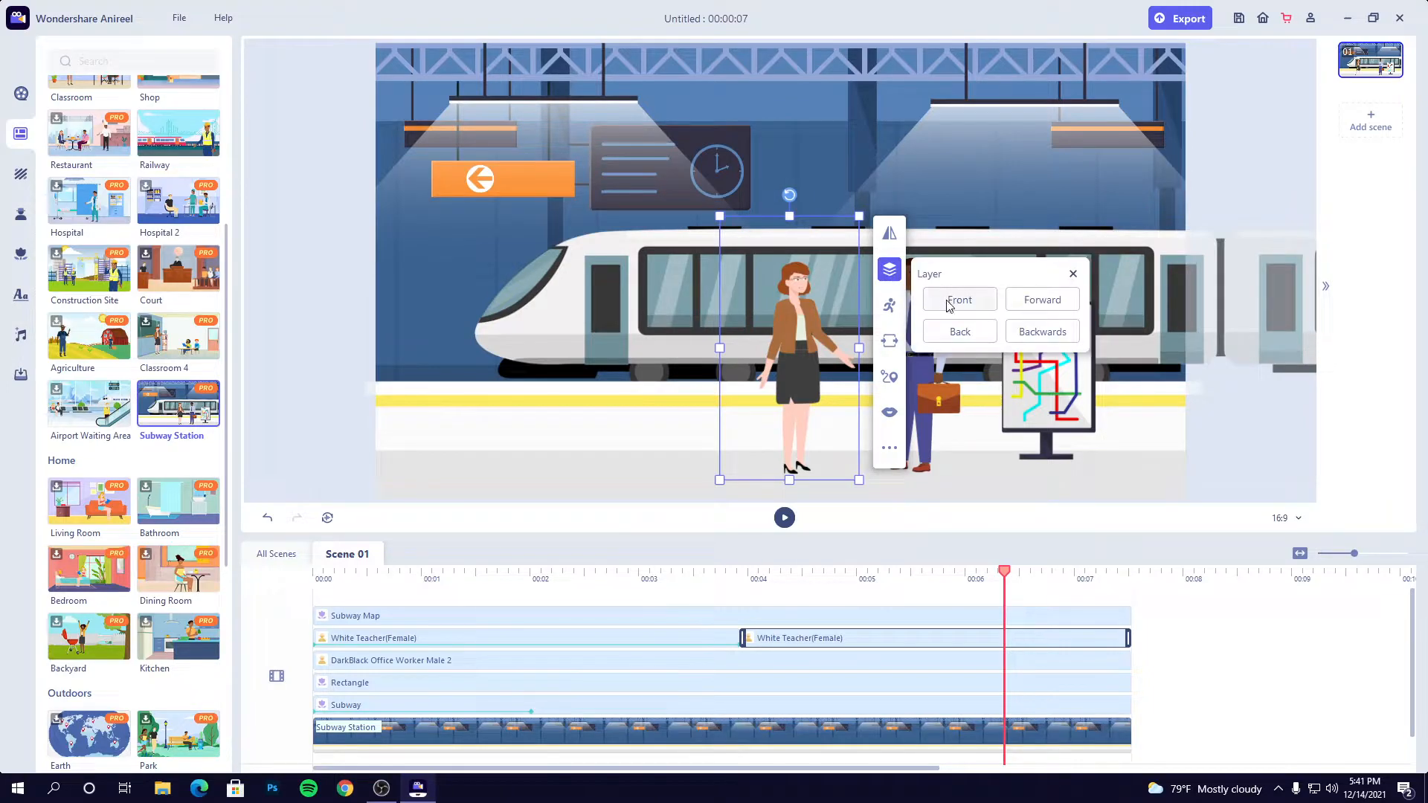
{"action": "left_click", "coordinate": [1028, 302]}
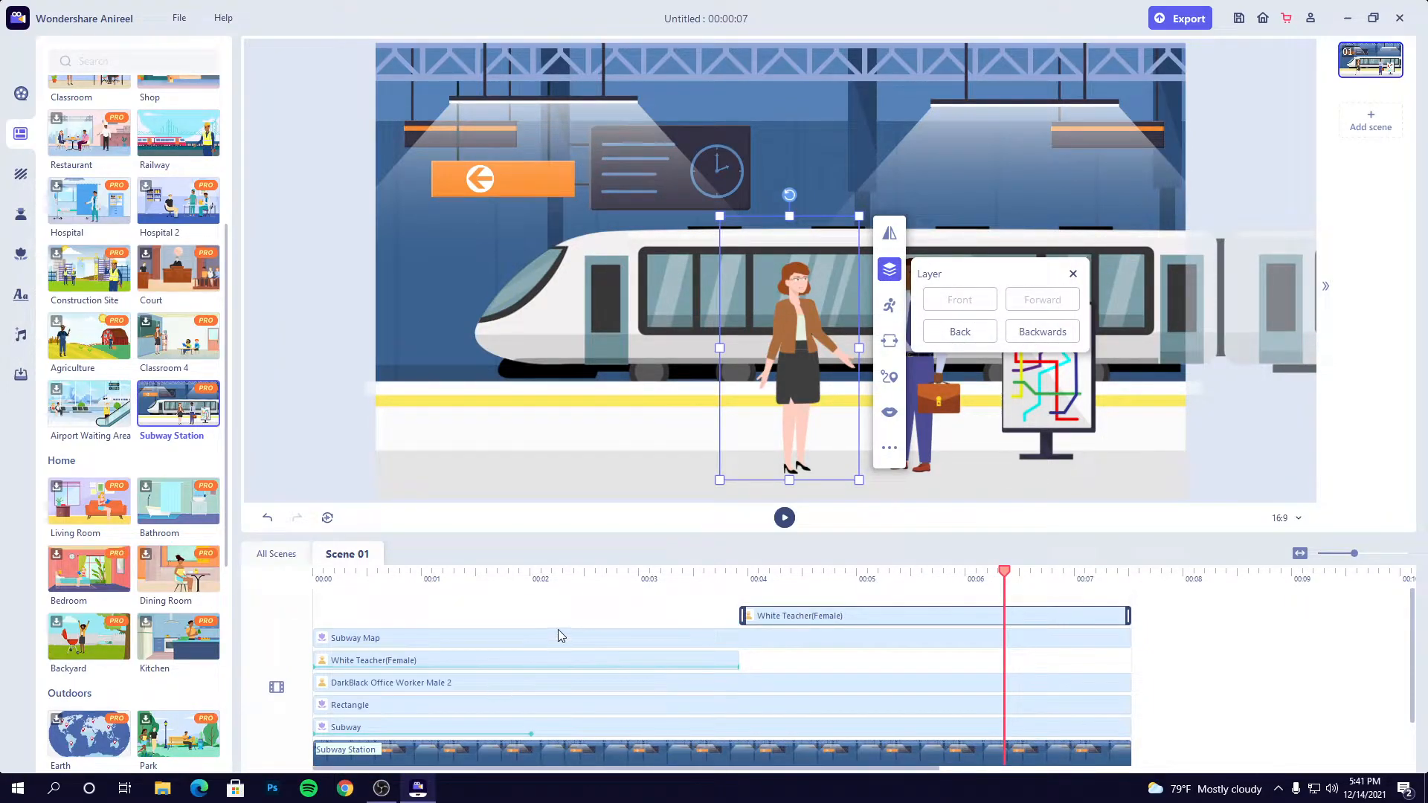
{"action": "left_click", "coordinate": [1020, 336]}
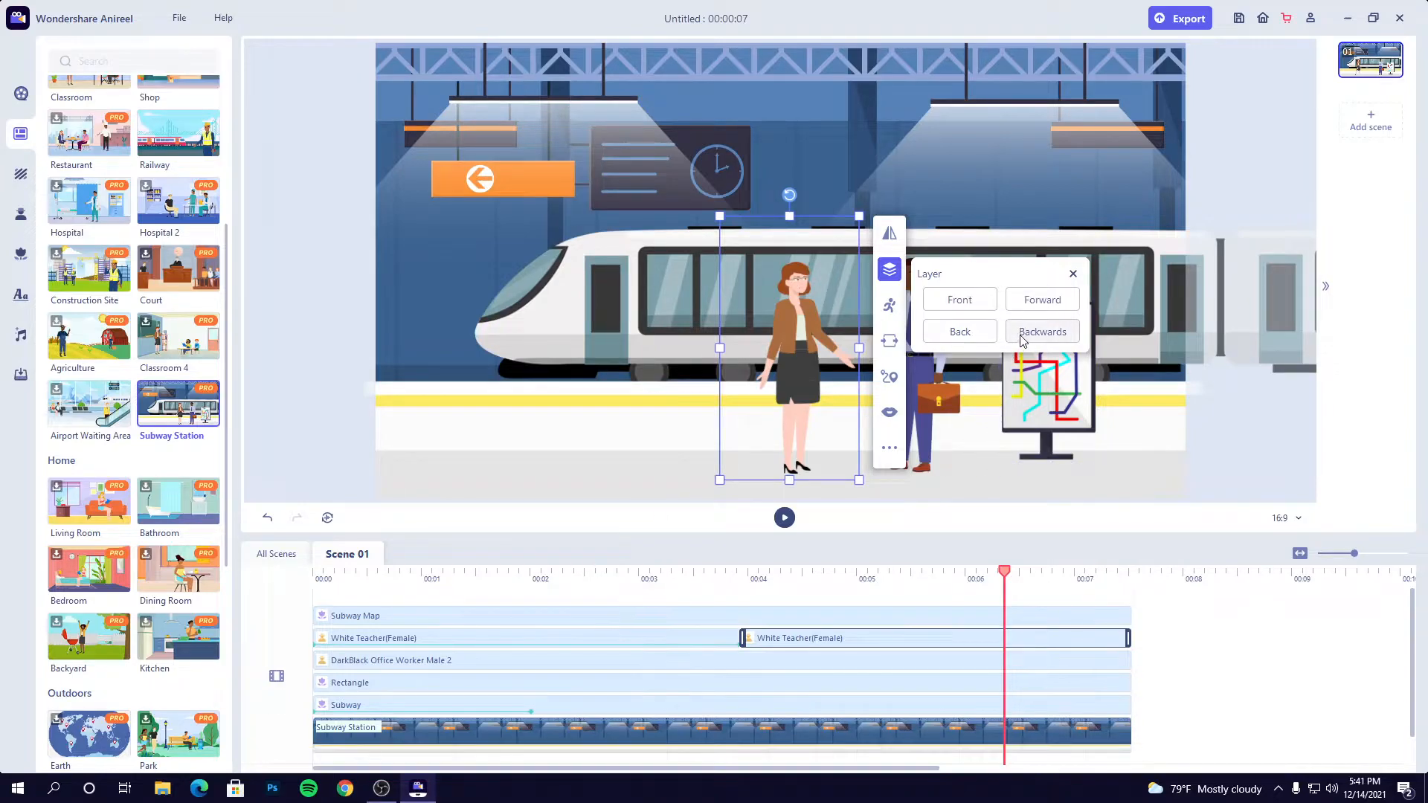
{"action": "left_click", "coordinate": [959, 335]}
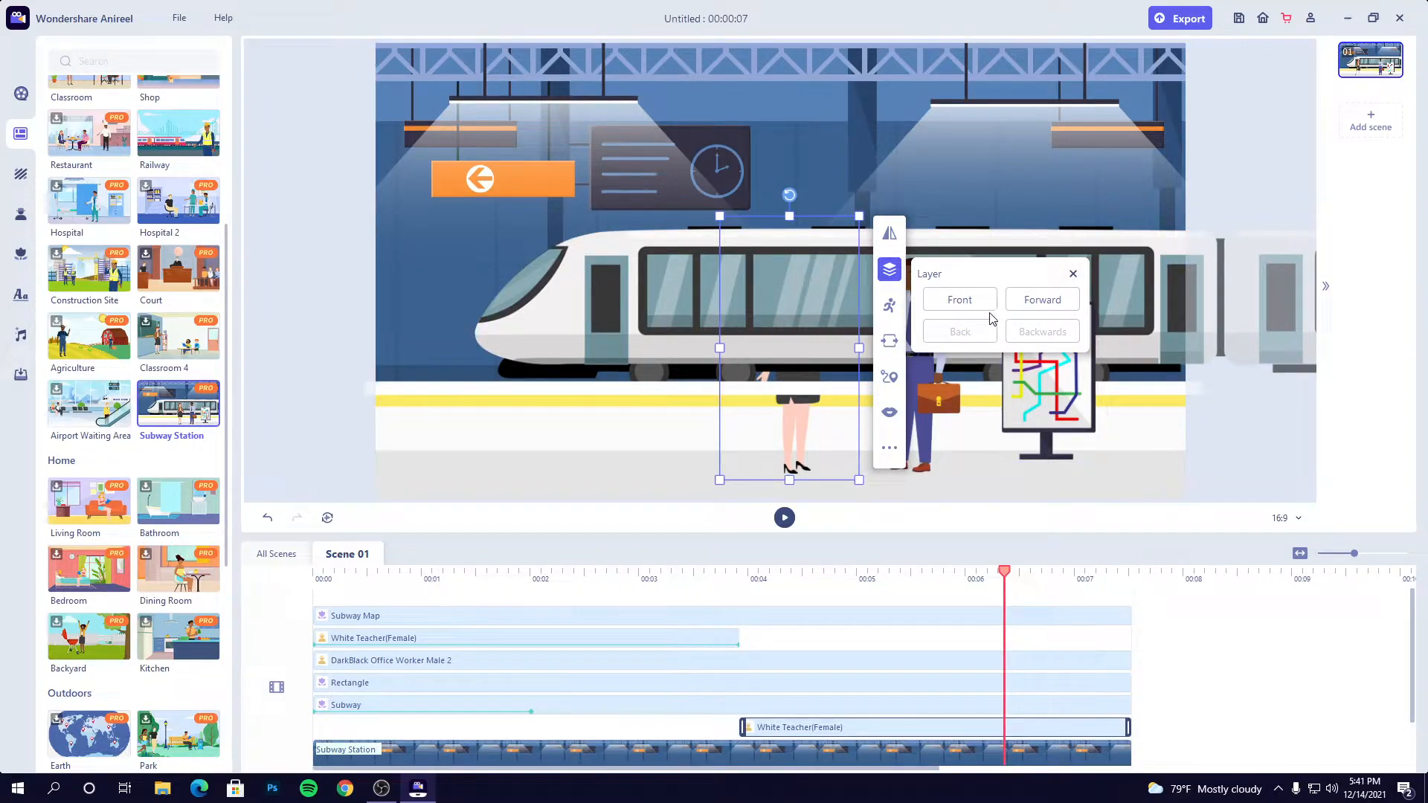
{"action": "left_click", "coordinate": [961, 304]}
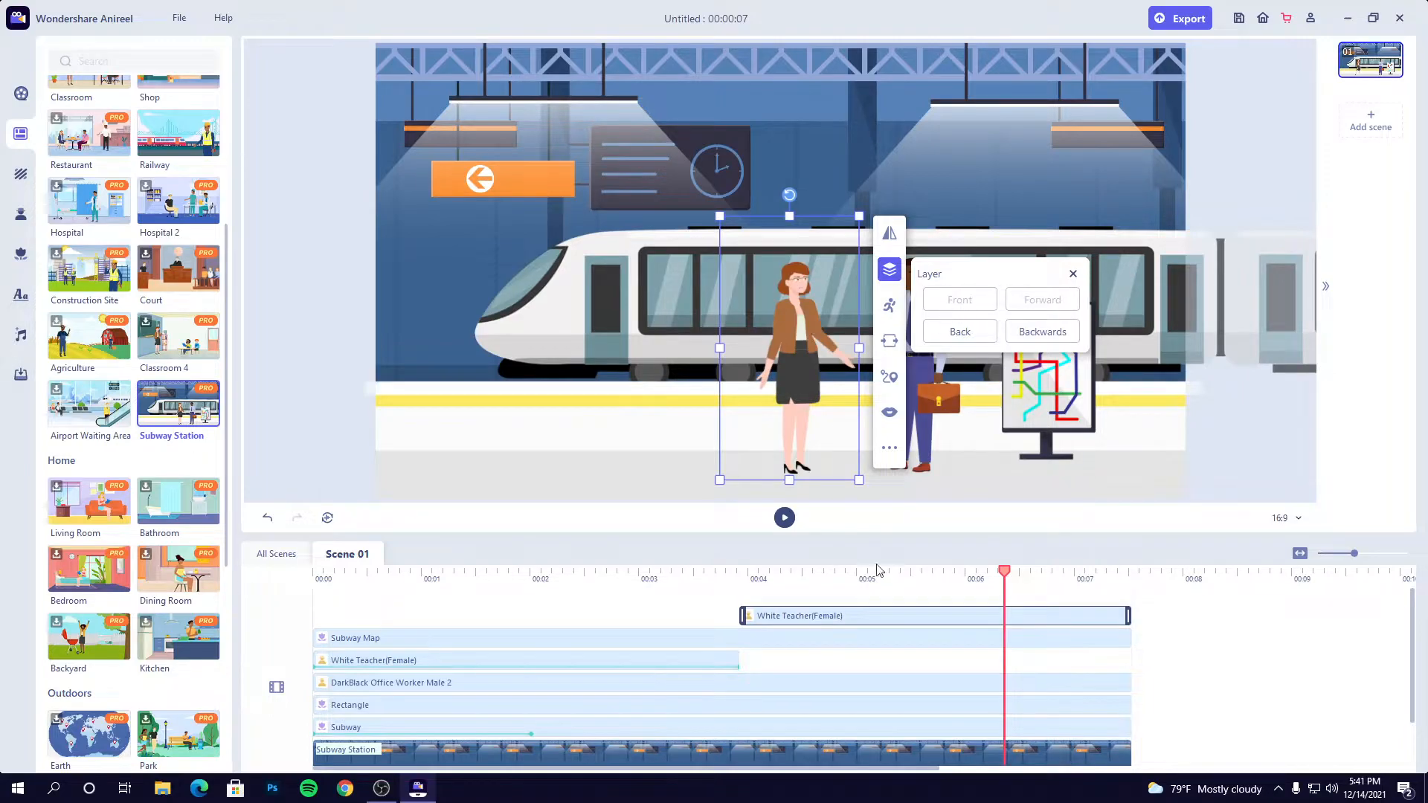
{"action": "scroll", "coordinate": [542, 657], "scroll_direction": "down", "scroll_amount": 1}
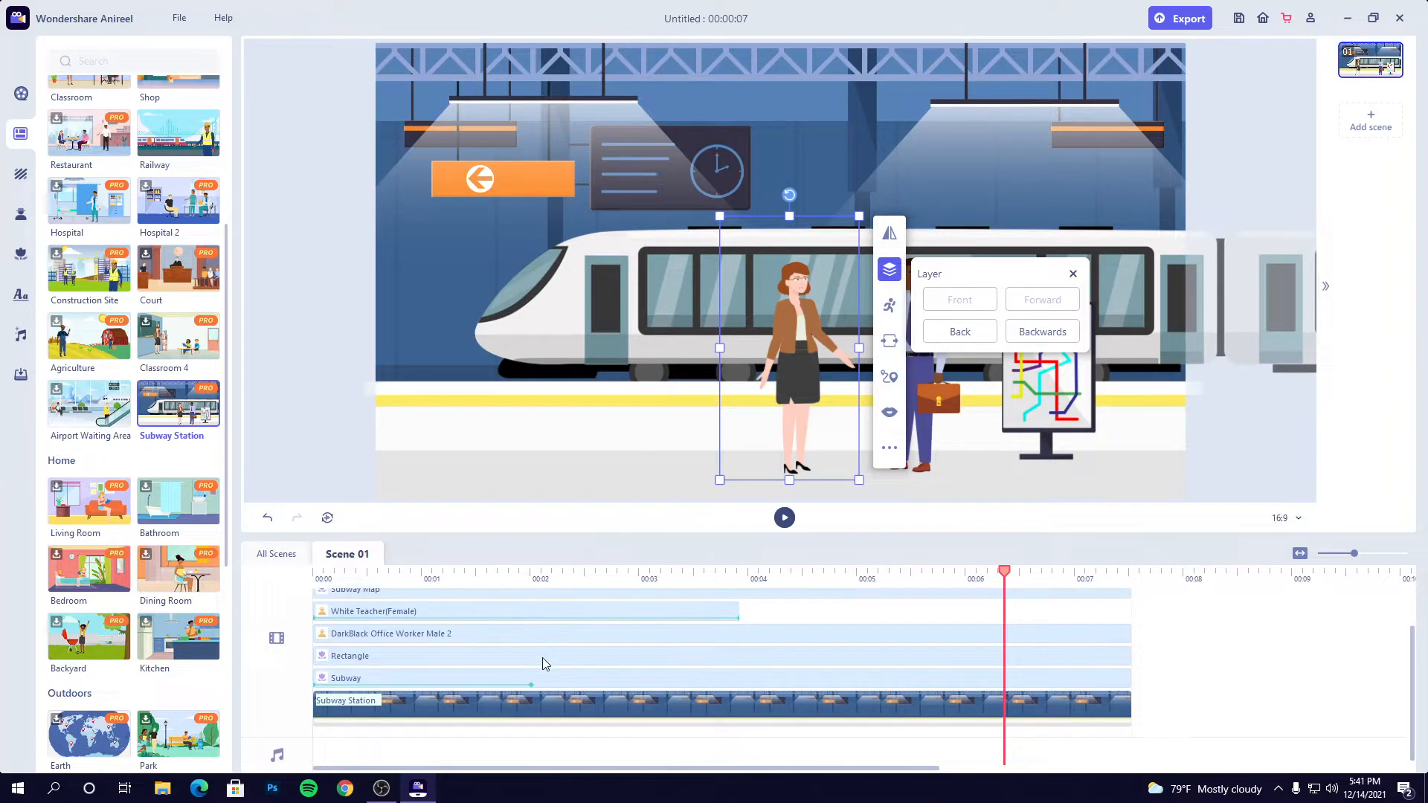
{"action": "scroll", "coordinate": [554, 695], "scroll_direction": "up", "scroll_amount": 1}
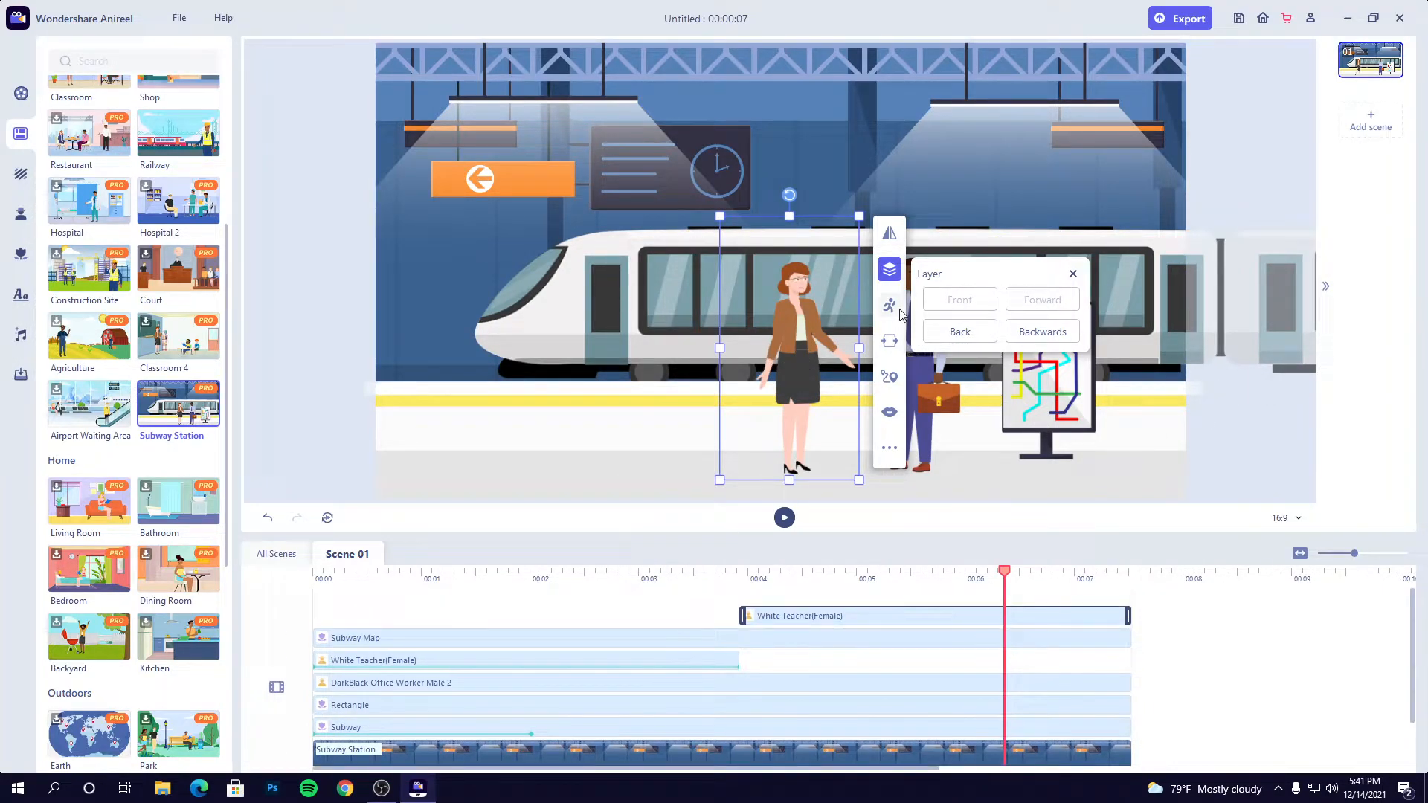
- Move the female teacher slightly away from the man and set her pose to Explain after trying Run and Hello
{"action": "mouse_move", "coordinate": [802, 335]}
{"action": "left_mouse_down"}
{"action": "mouse_move", "coordinate": [587, 285]}
{"action": "mouse_move", "coordinate": [666, 285]}
{"action": "mouse_move", "coordinate": [644, 286]}
{"action": "mouse_move", "coordinate": [771, 347]}
{"action": "mouse_move", "coordinate": [781, 334]}
{"action": "left_mouse_up"}
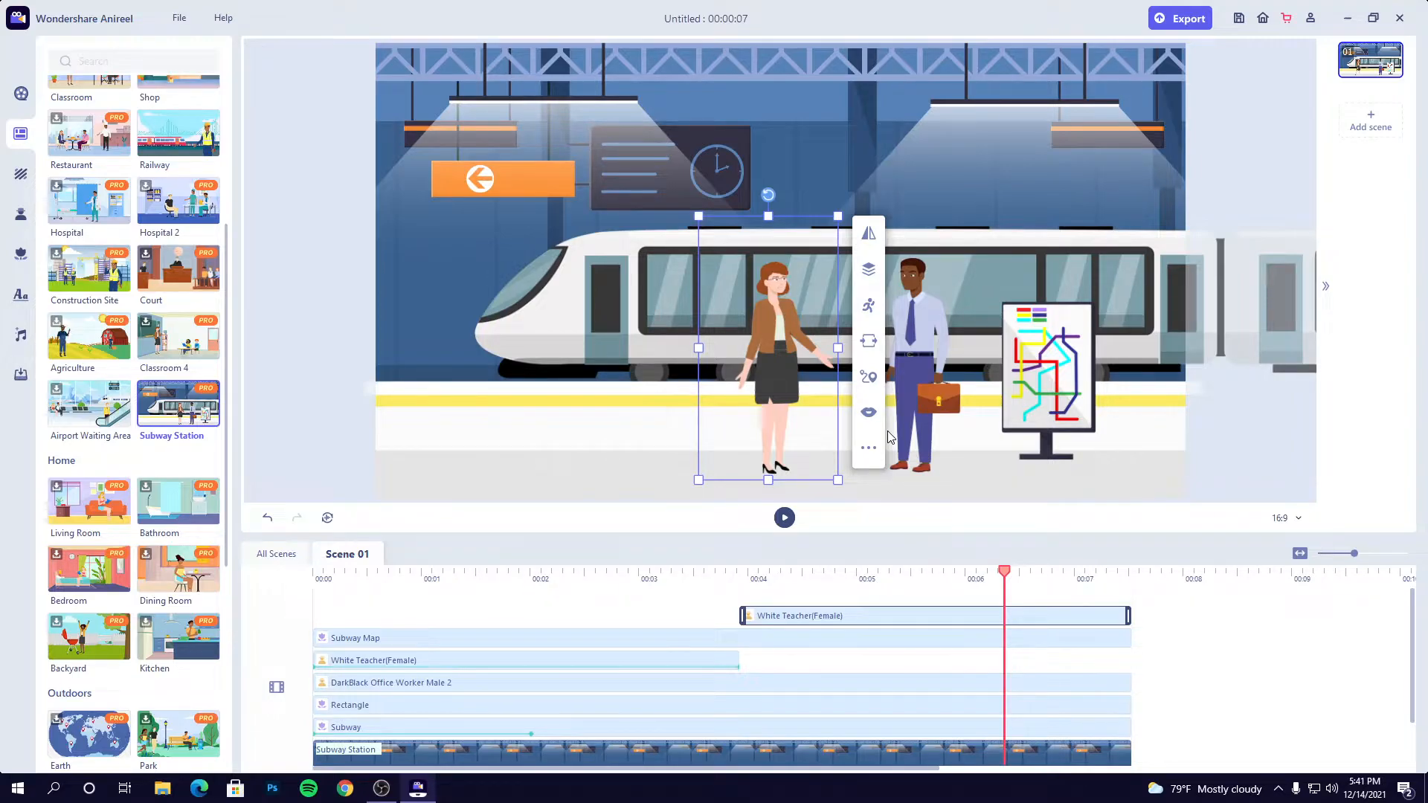
{"action": "left_click", "coordinate": [868, 306]}
{"action": "scroll", "coordinate": [916, 368], "scroll_direction": "down", "scroll_amount": 4}
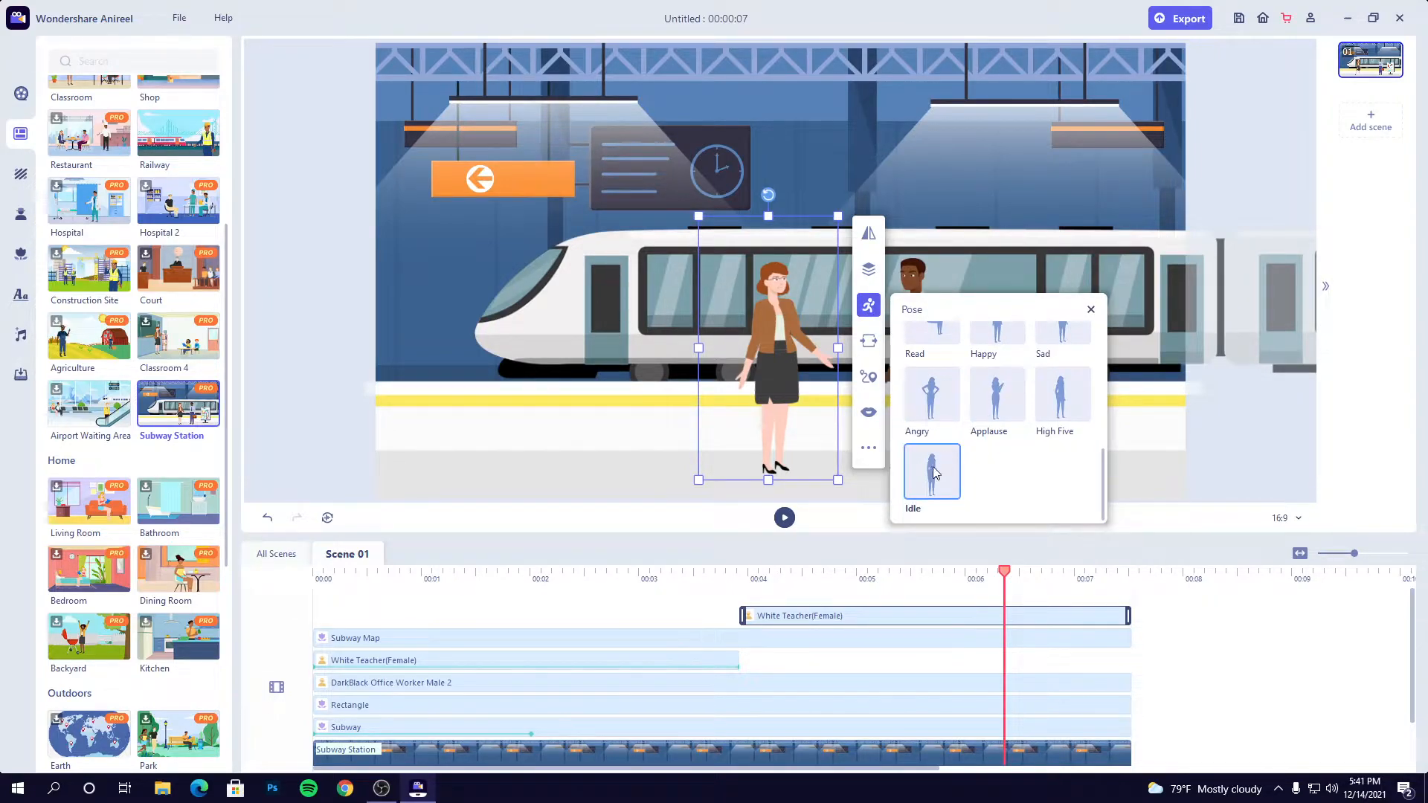
{"action": "scroll", "coordinate": [943, 440], "scroll_direction": "up", "scroll_amount": 2}
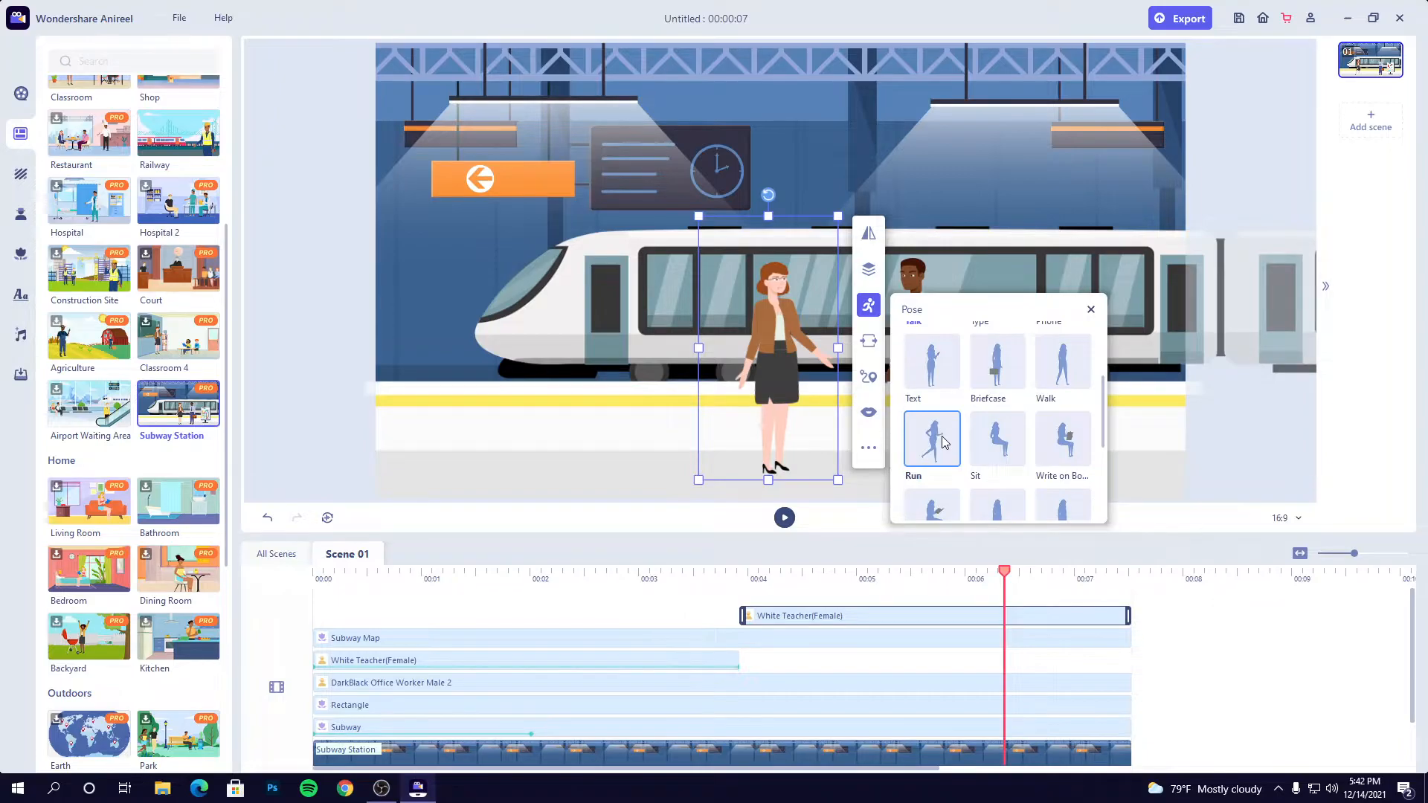
{"action": "left_click", "coordinate": [941, 439]}
{"action": "scroll", "coordinate": [938, 401], "scroll_direction": "up", "scroll_amount": 2}
{"action": "left_click", "coordinate": [937, 382]}
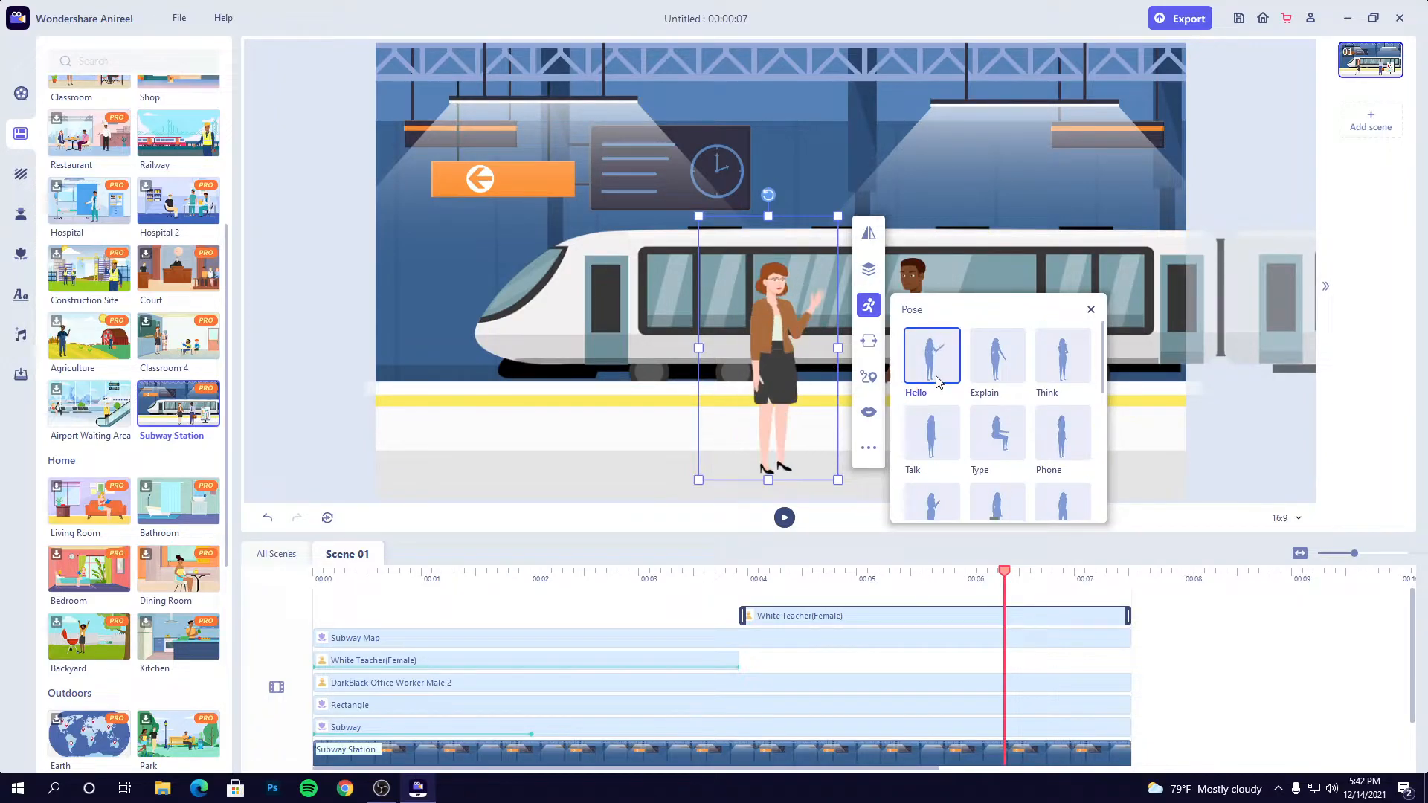
{"action": "left_click", "coordinate": [996, 366]}
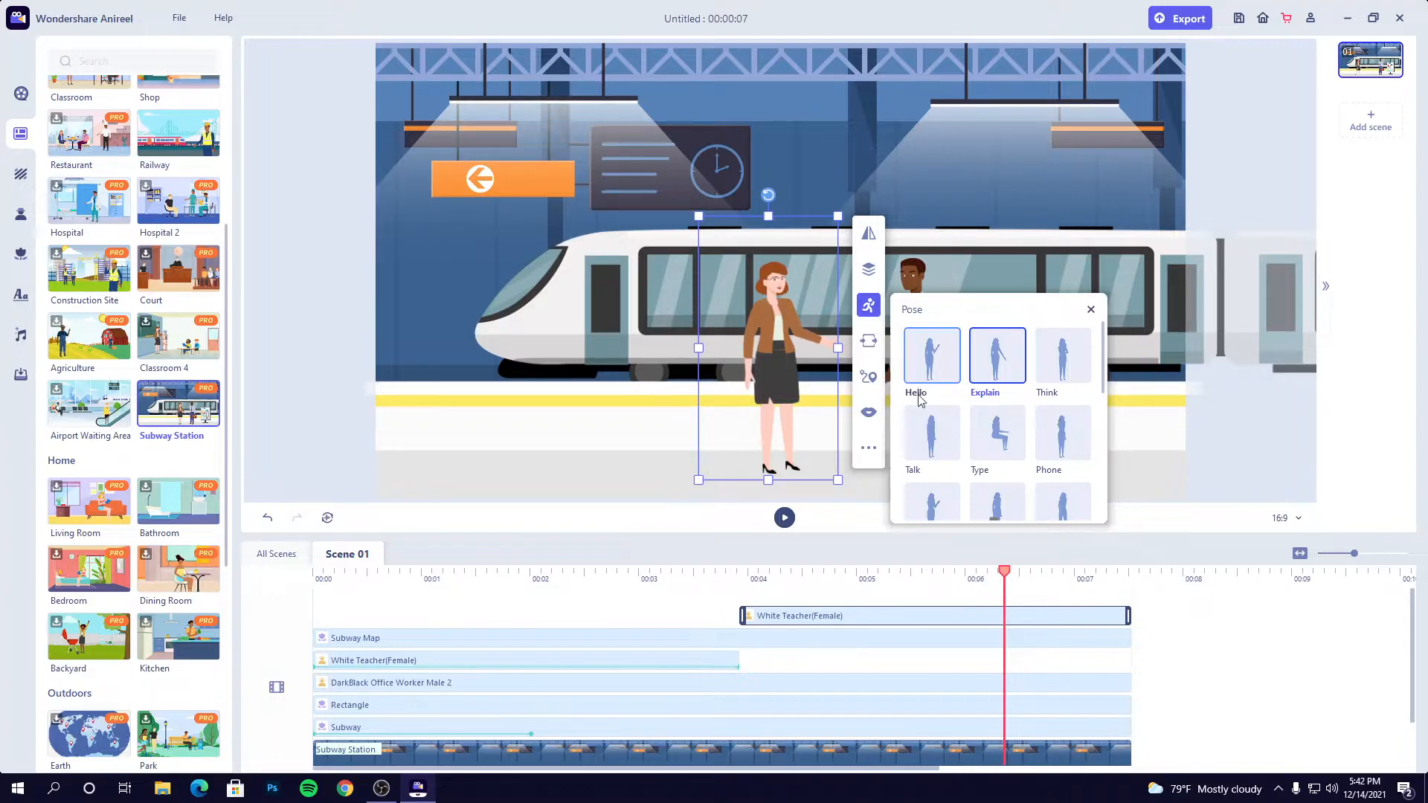
{"action": "scroll", "coordinate": [996, 454], "scroll_direction": "down", "scroll_amount": 3}
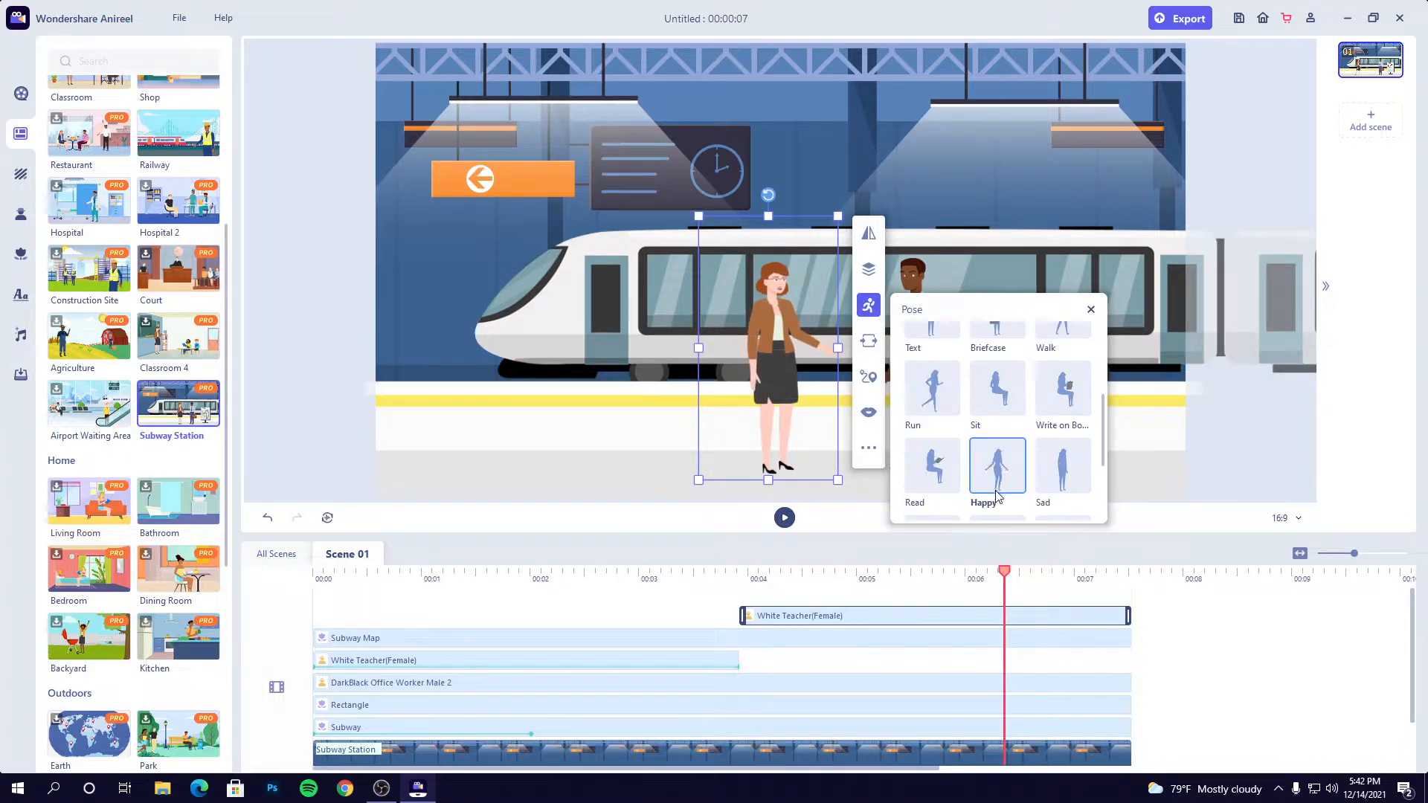
- Give the female teacher a Slide Up enter effect and a Reveal Right exit effect
{"action": "left_click", "coordinate": [868, 343]}
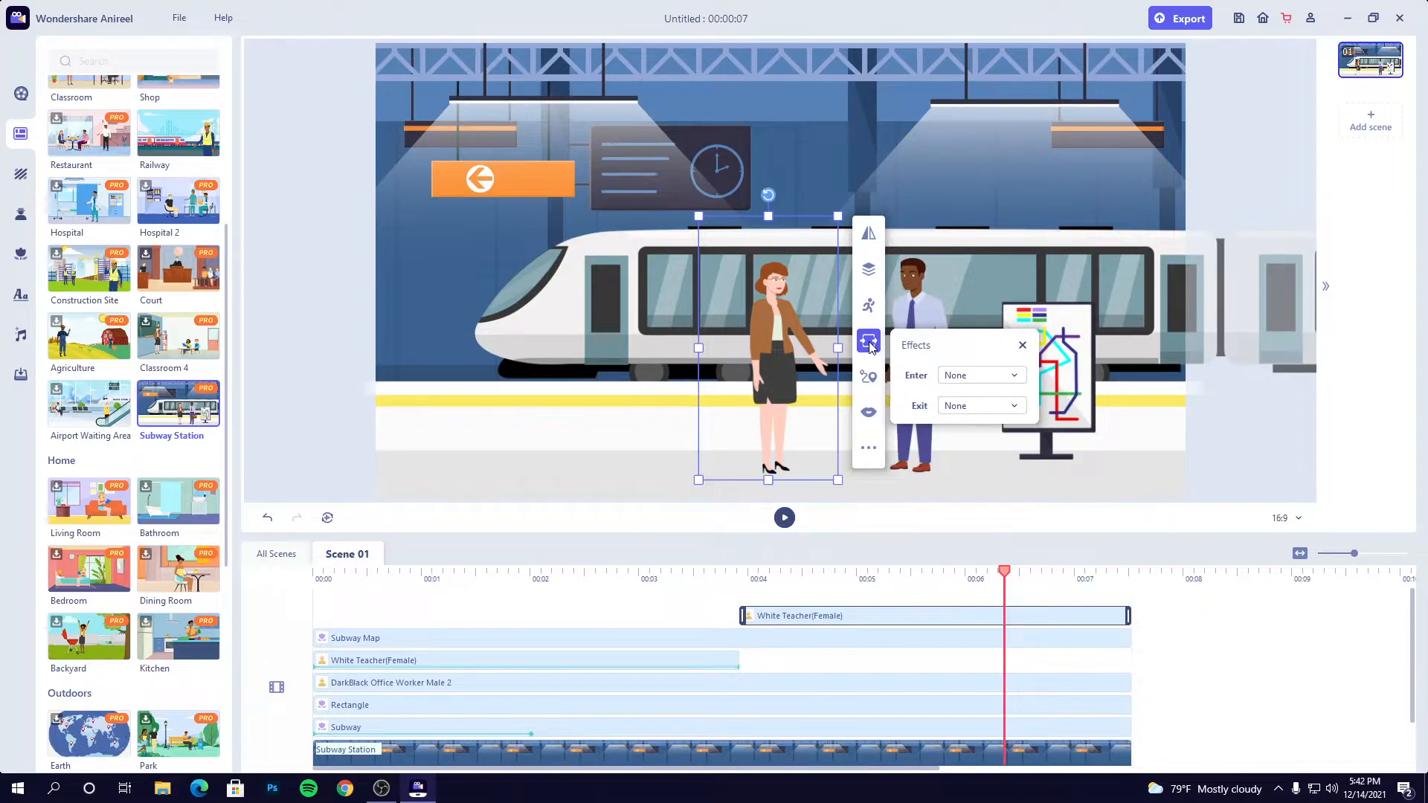
{"action": "left_click", "coordinate": [949, 377]}
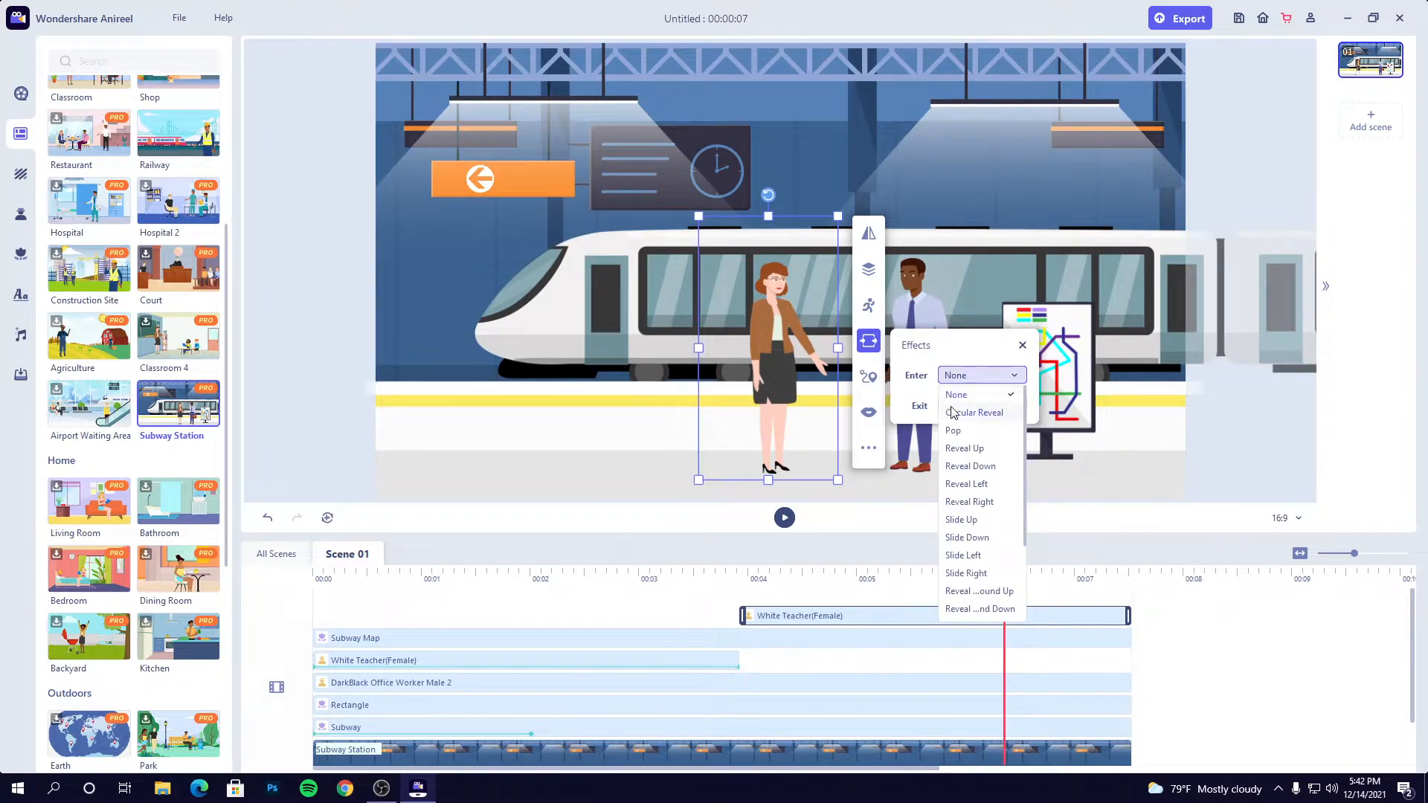
{"action": "scroll", "coordinate": [967, 535], "scroll_direction": "down", "scroll_amount": 2}
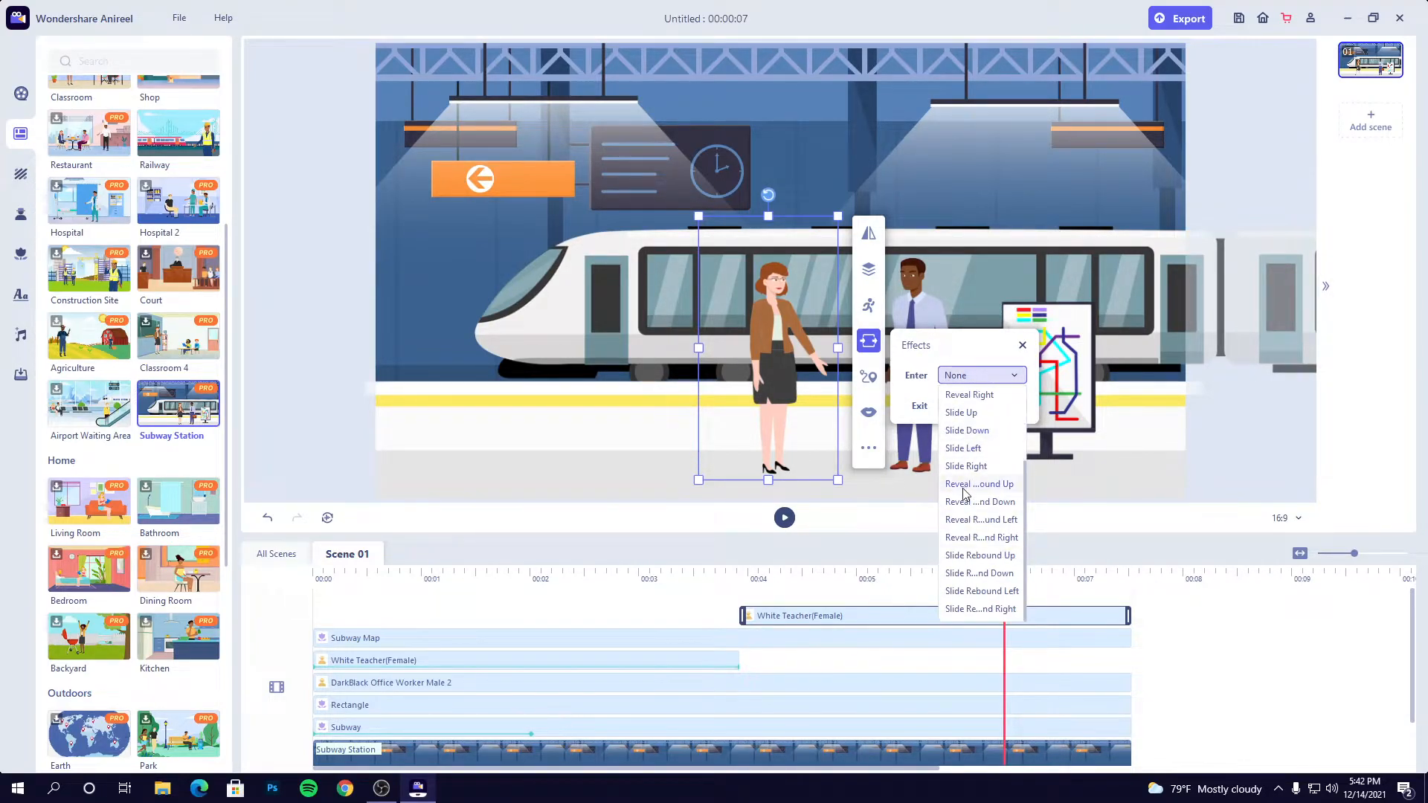
{"action": "left_click", "coordinate": [974, 413]}
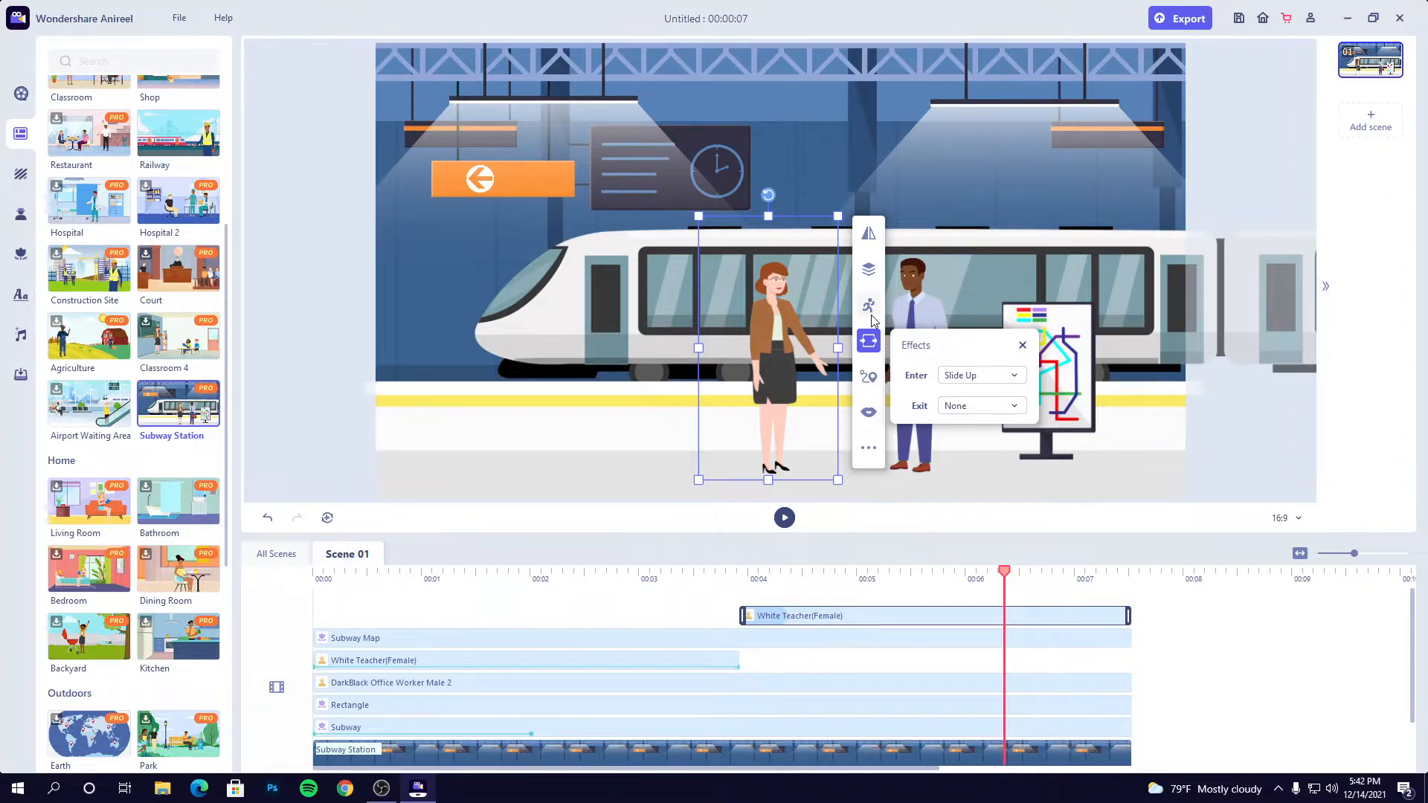
{"action": "left_click", "coordinate": [989, 406]}
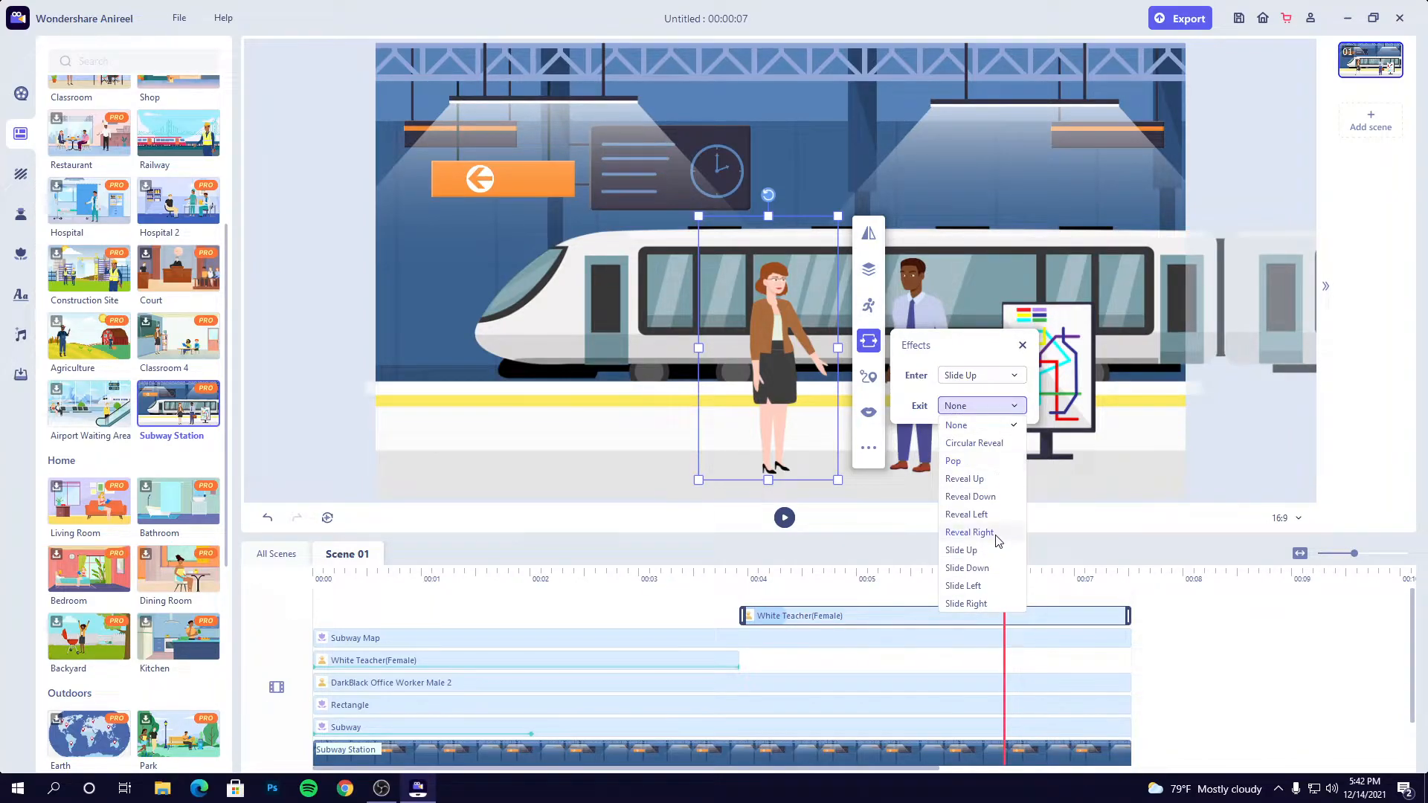
{"action": "left_click", "coordinate": [964, 533]}
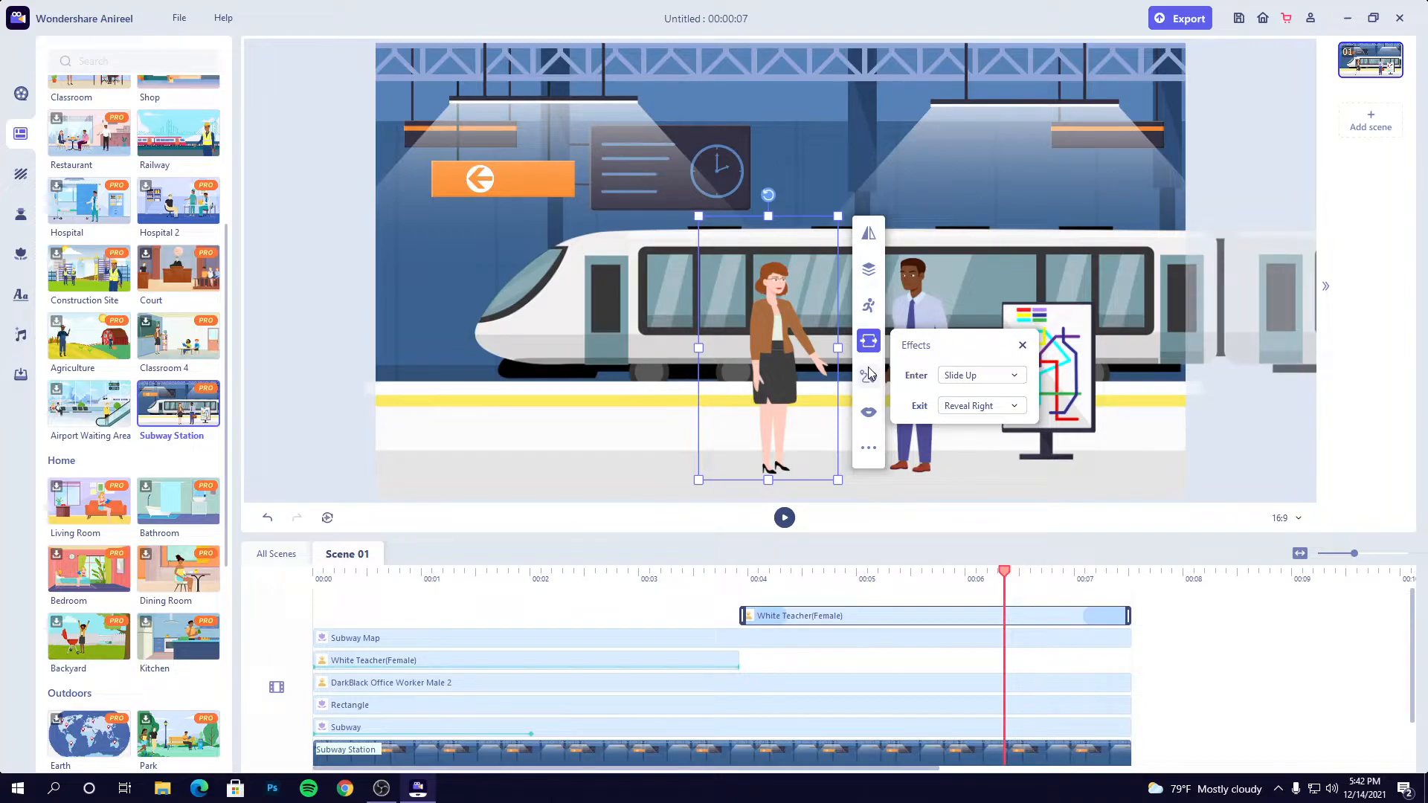
- Add a motion path taking the female teacher toward the subway map and move the playhead to about 6 seconds
{"action": "left_click", "coordinate": [870, 379]}
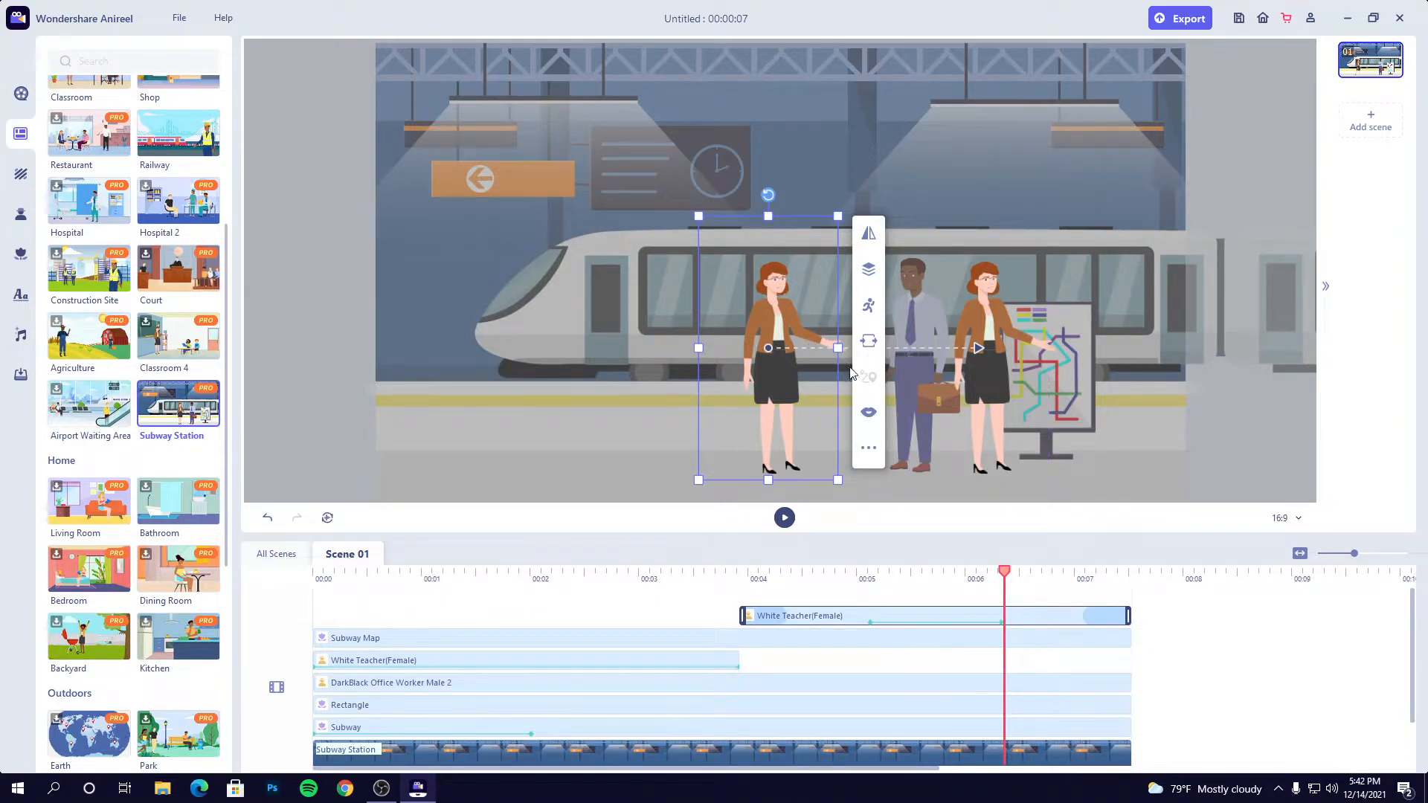
{"action": "left_click", "coordinate": [1028, 579]}
{"action": "left_click_drag", "start_coordinate": [1028, 578], "coordinate": [986, 581]}
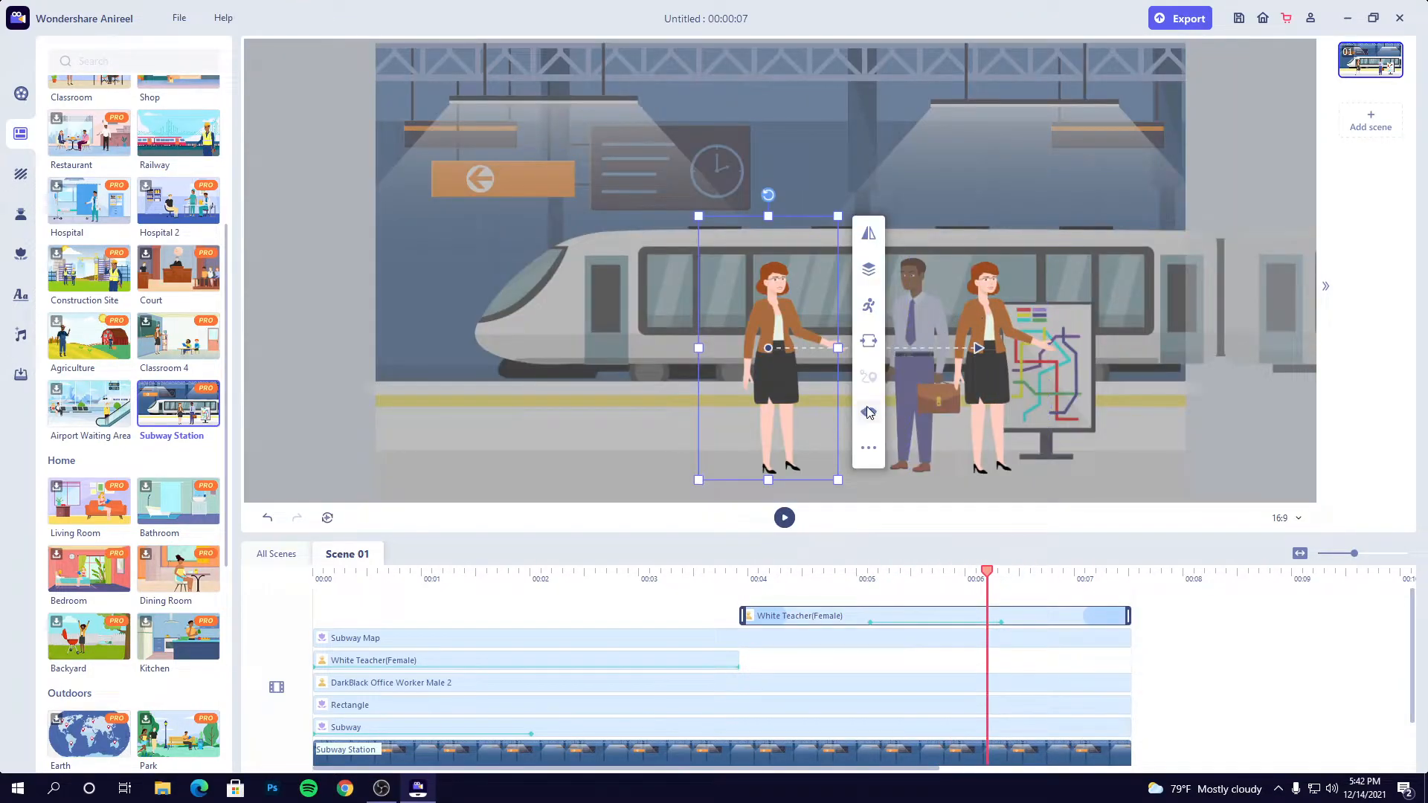
- Look at the female teacher's lip-sync options, and flip her vertically and back upright
{"action": "left_click", "coordinate": [867, 412]}
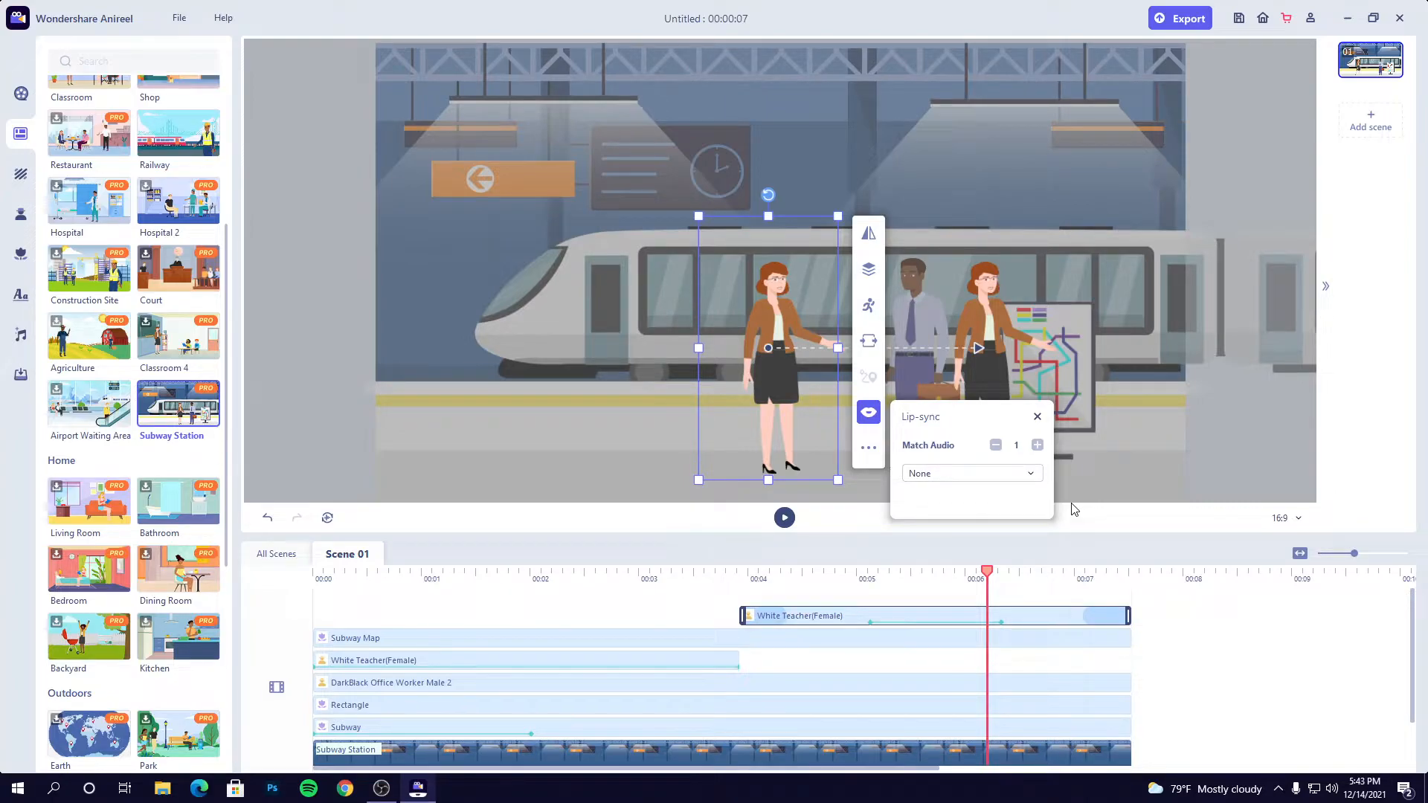
{"action": "left_click", "coordinate": [870, 450]}
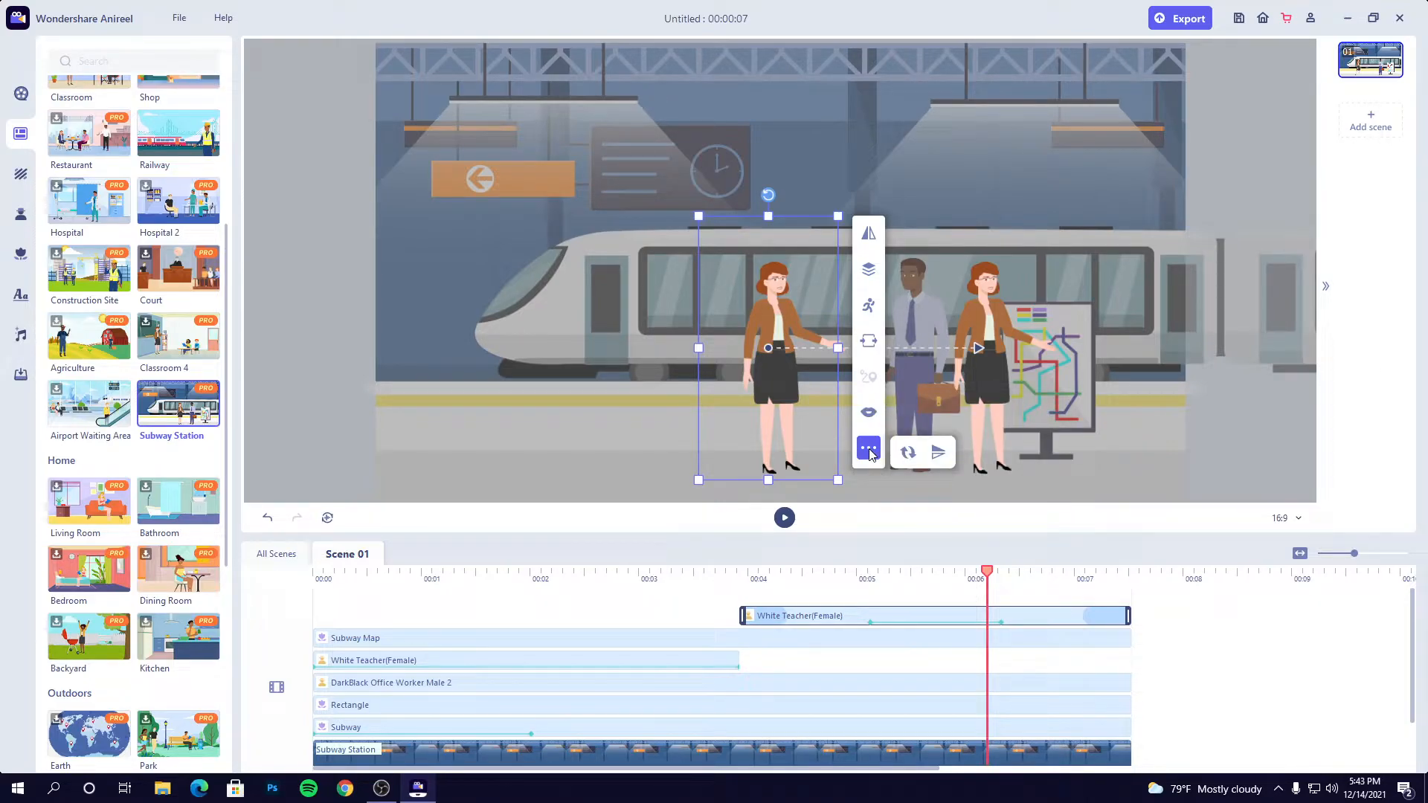
{"action": "left_click", "coordinate": [934, 450]}
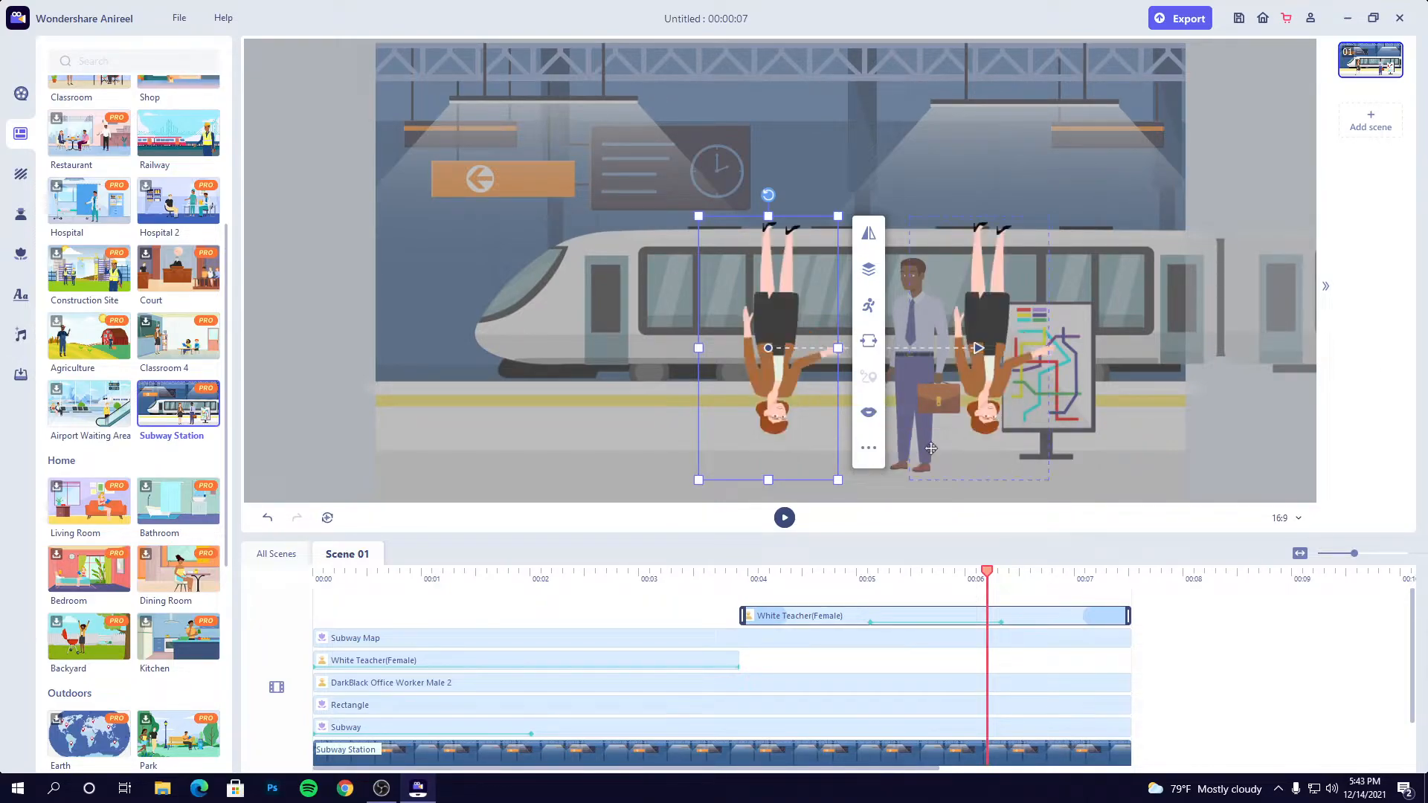
{"action": "left_click", "coordinate": [870, 450]}
{"action": "left_click", "coordinate": [931, 456]}
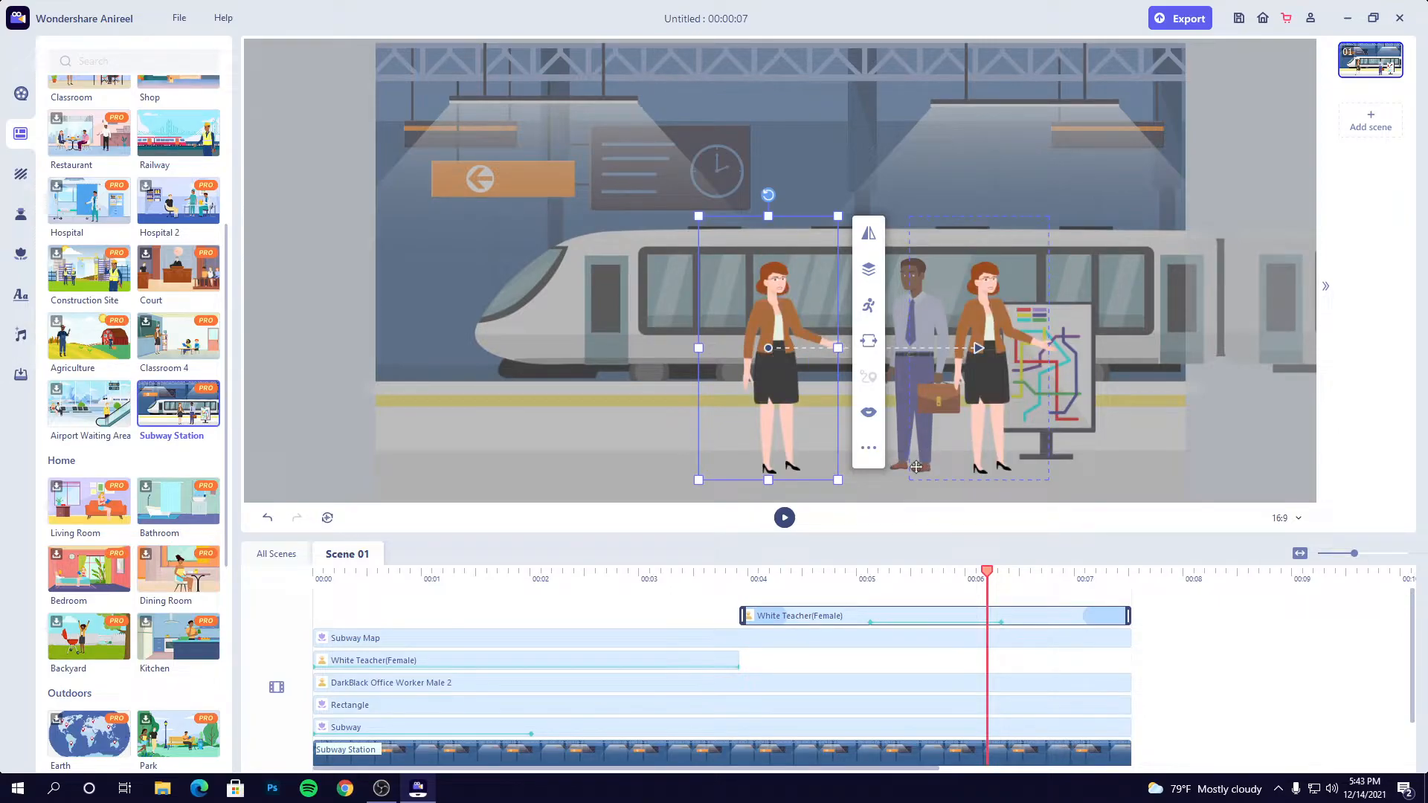
- Deselect the female teacher and browse the remaining scene templates through the intros, outros, CTAs and Explanations
{"action": "left_click", "coordinate": [258, 188]}
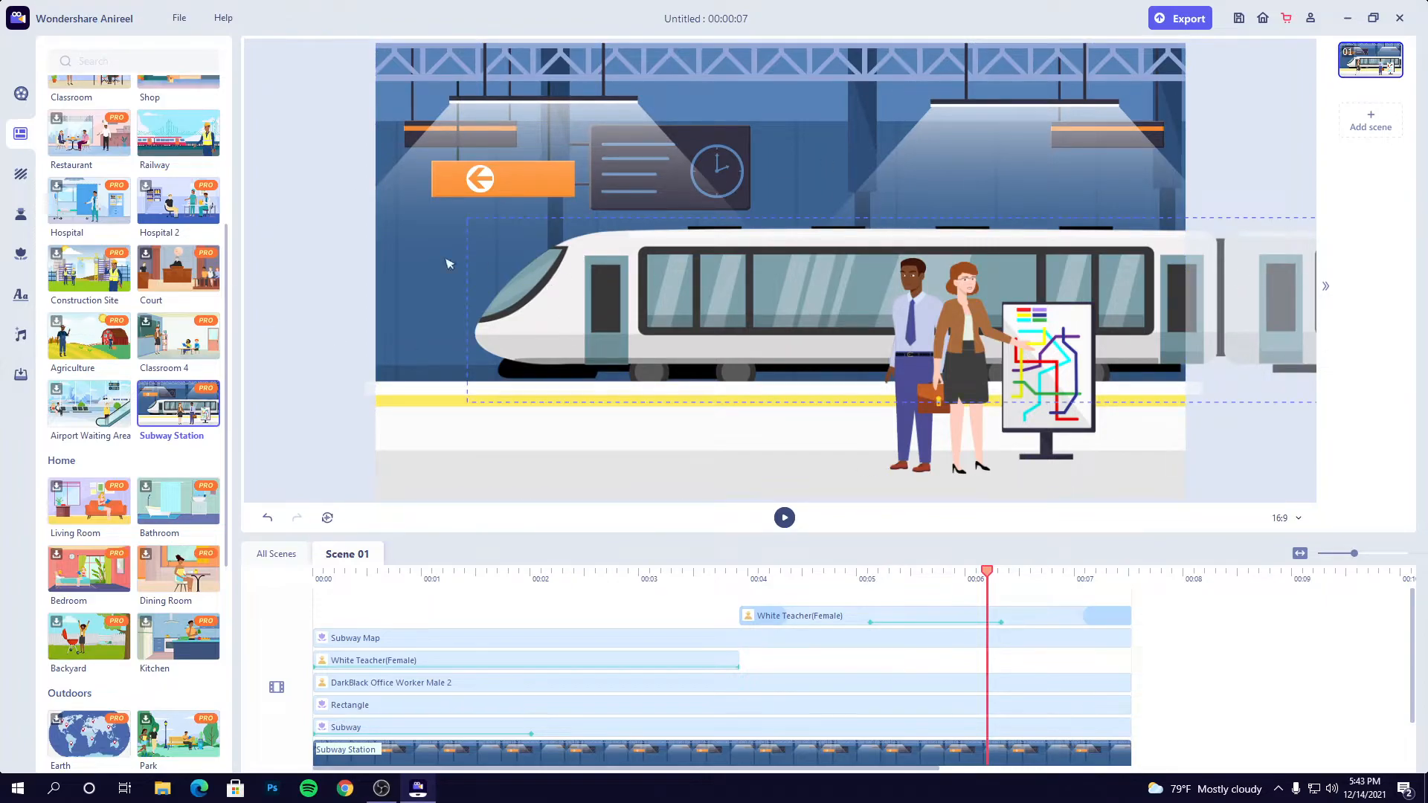
{"action": "scroll", "coordinate": [119, 330], "scroll_direction": "down", "scroll_amount": 5}
{"action": "scroll", "coordinate": [119, 329], "scroll_direction": "down", "scroll_amount": 15}
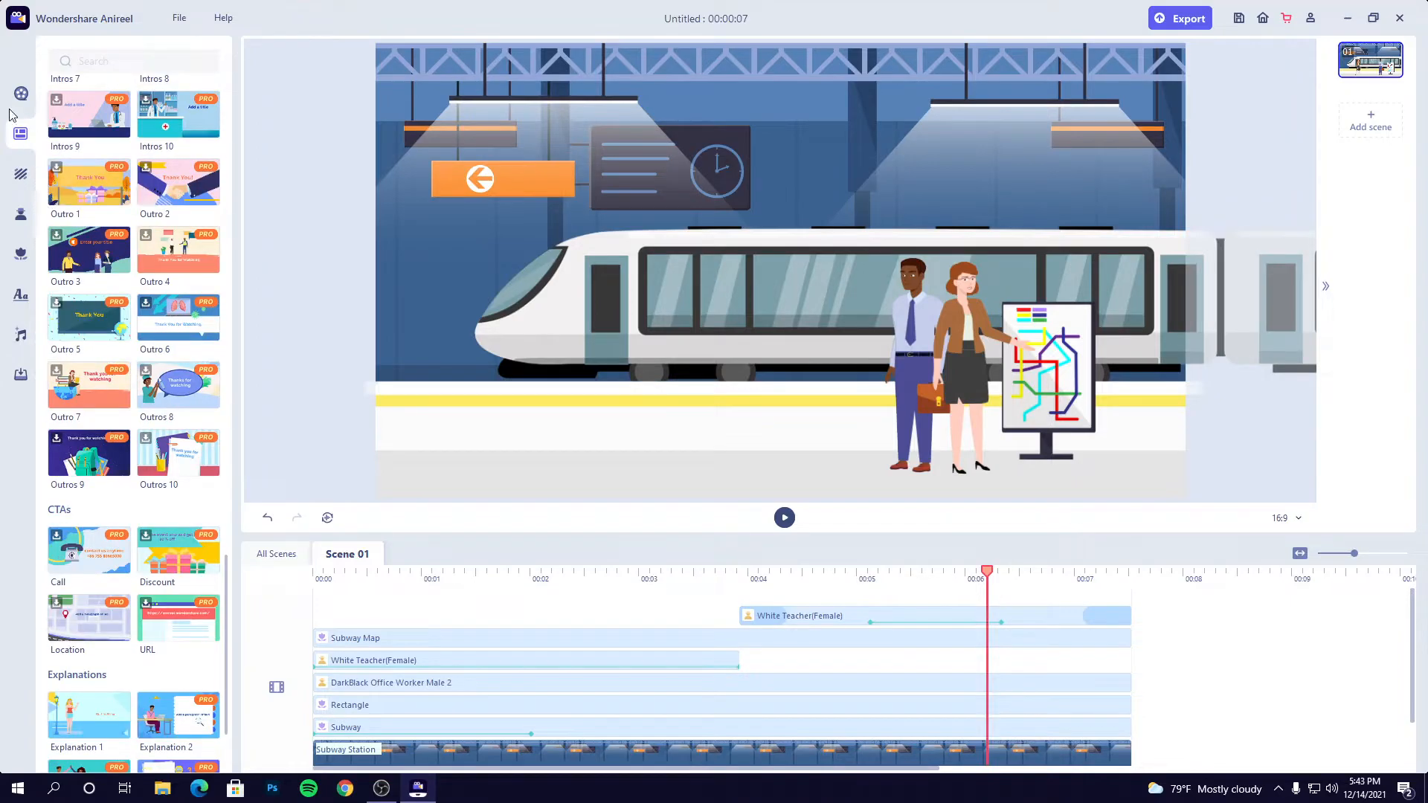
- Replace the Subway Station background with Road 2 and browse the other location backgrounds
{"action": "left_click", "coordinate": [21, 93]}
{"action": "left_click", "coordinate": [13, 137]}
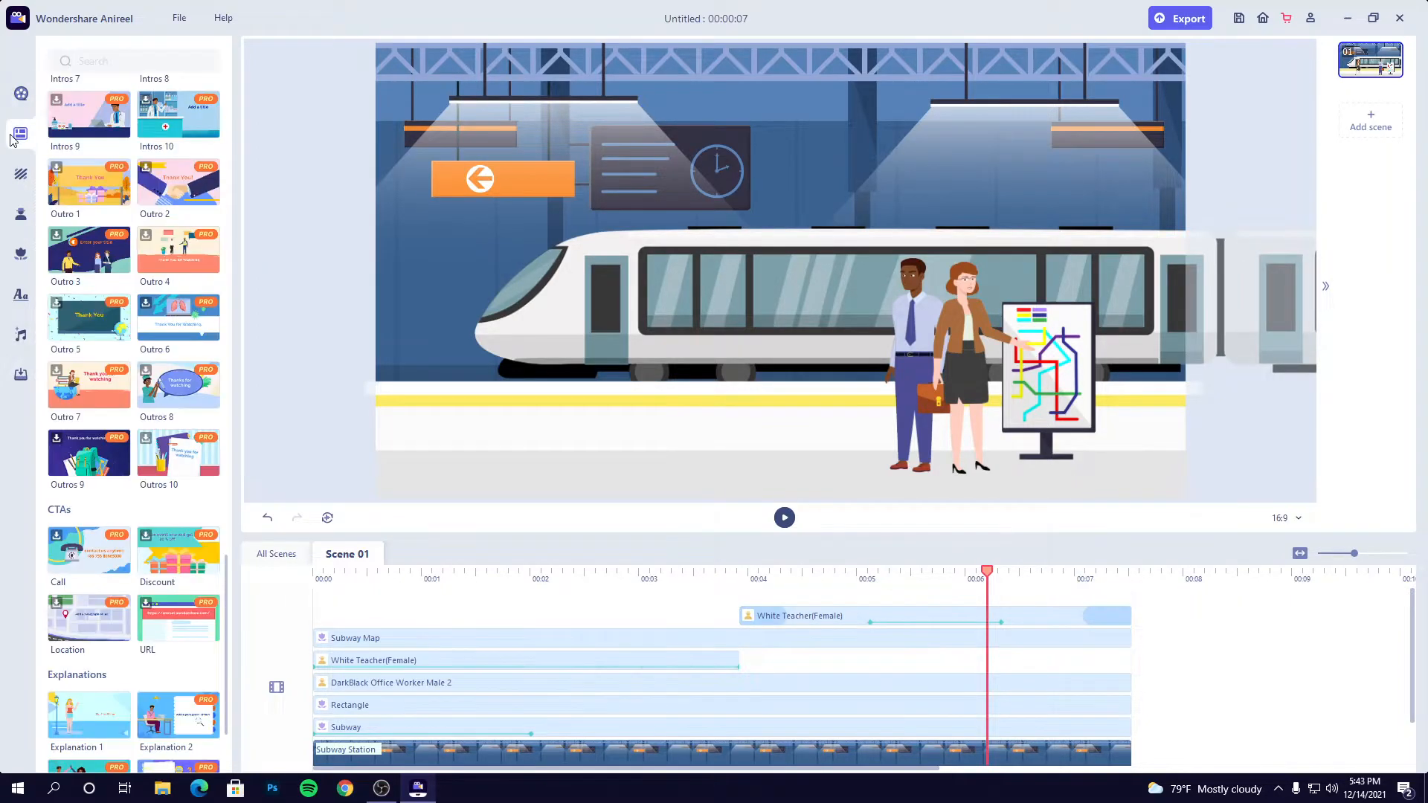
{"action": "left_click", "coordinate": [20, 182]}
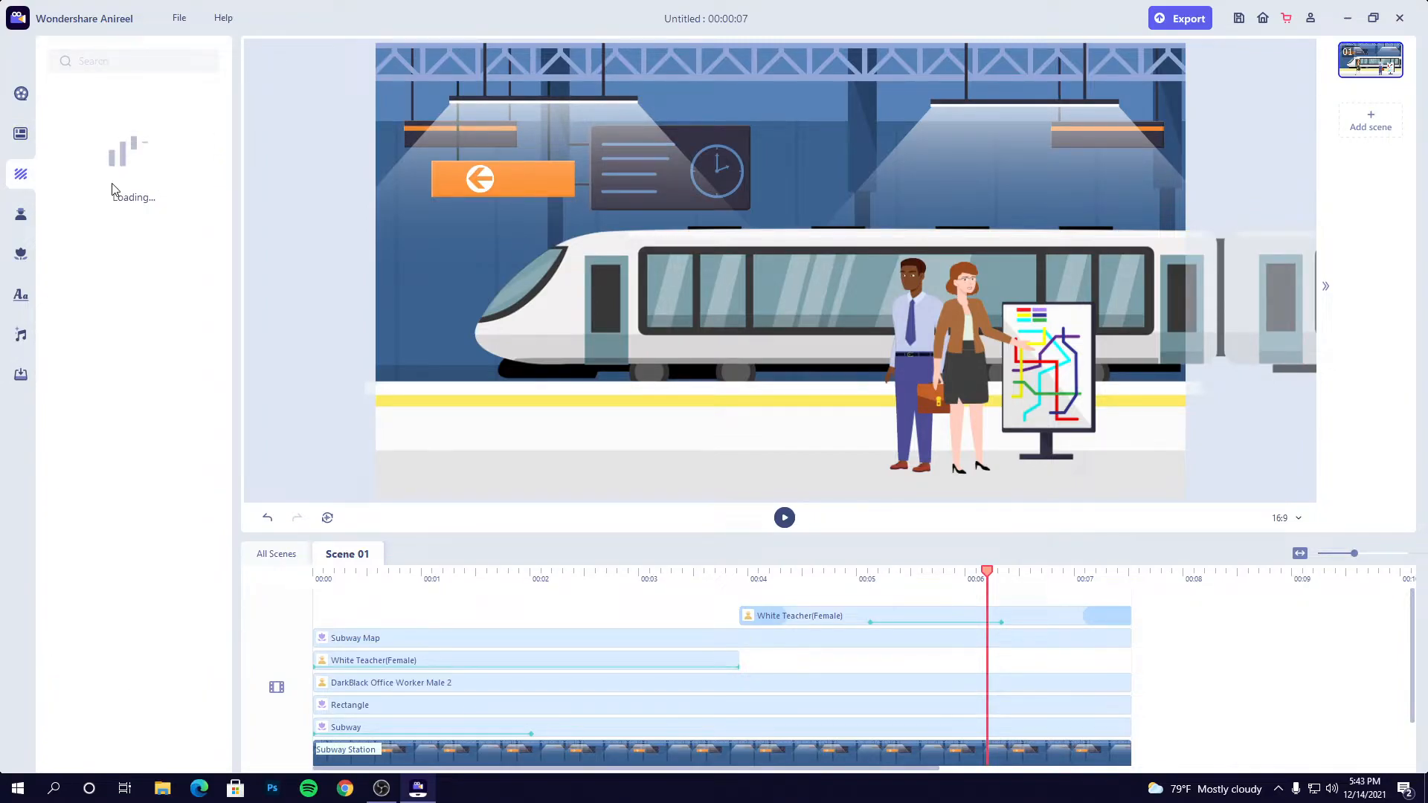
{"action": "scroll", "coordinate": [78, 375], "scroll_direction": "down", "scroll_amount": 8}
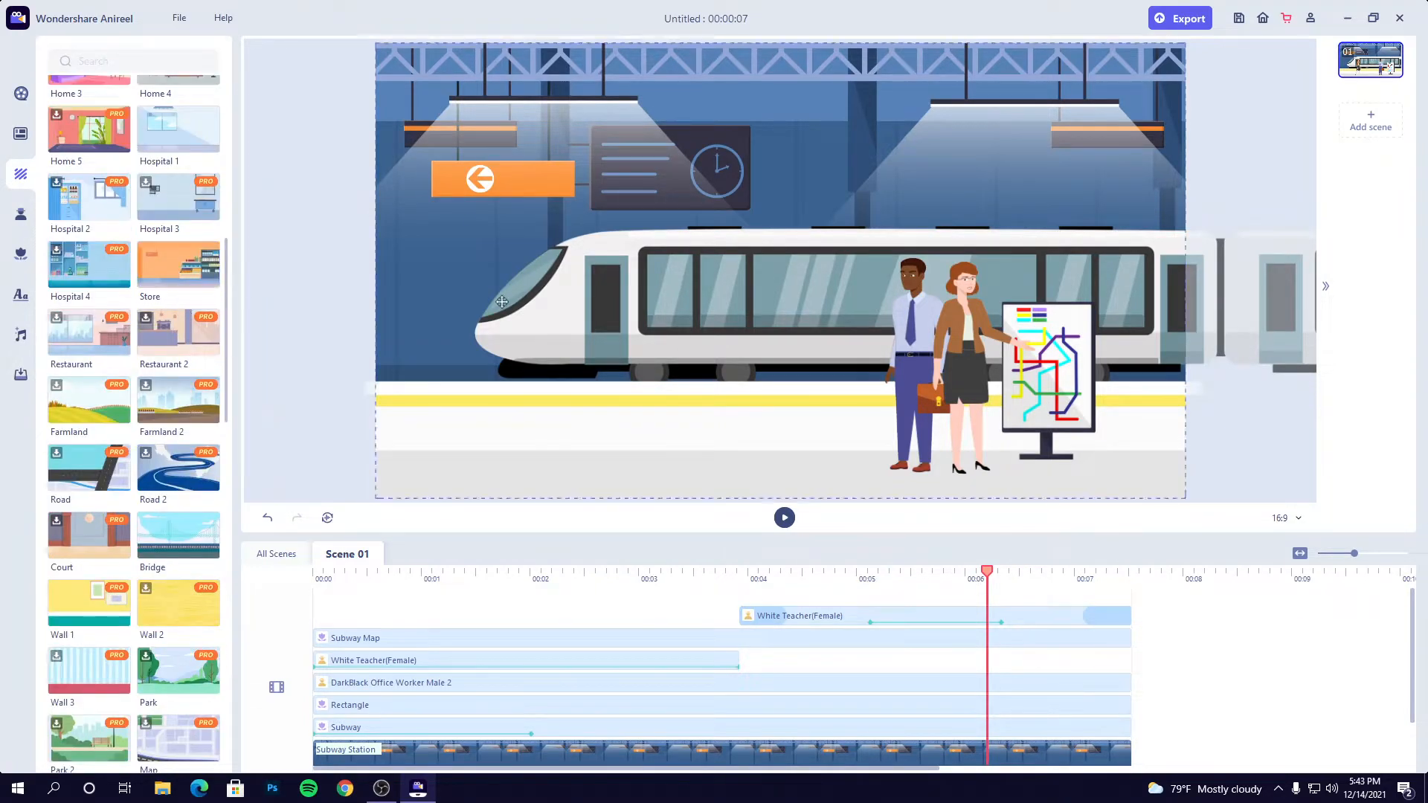
{"action": "left_click_drag", "start_coordinate": [180, 471], "coordinate": [554, 303]}
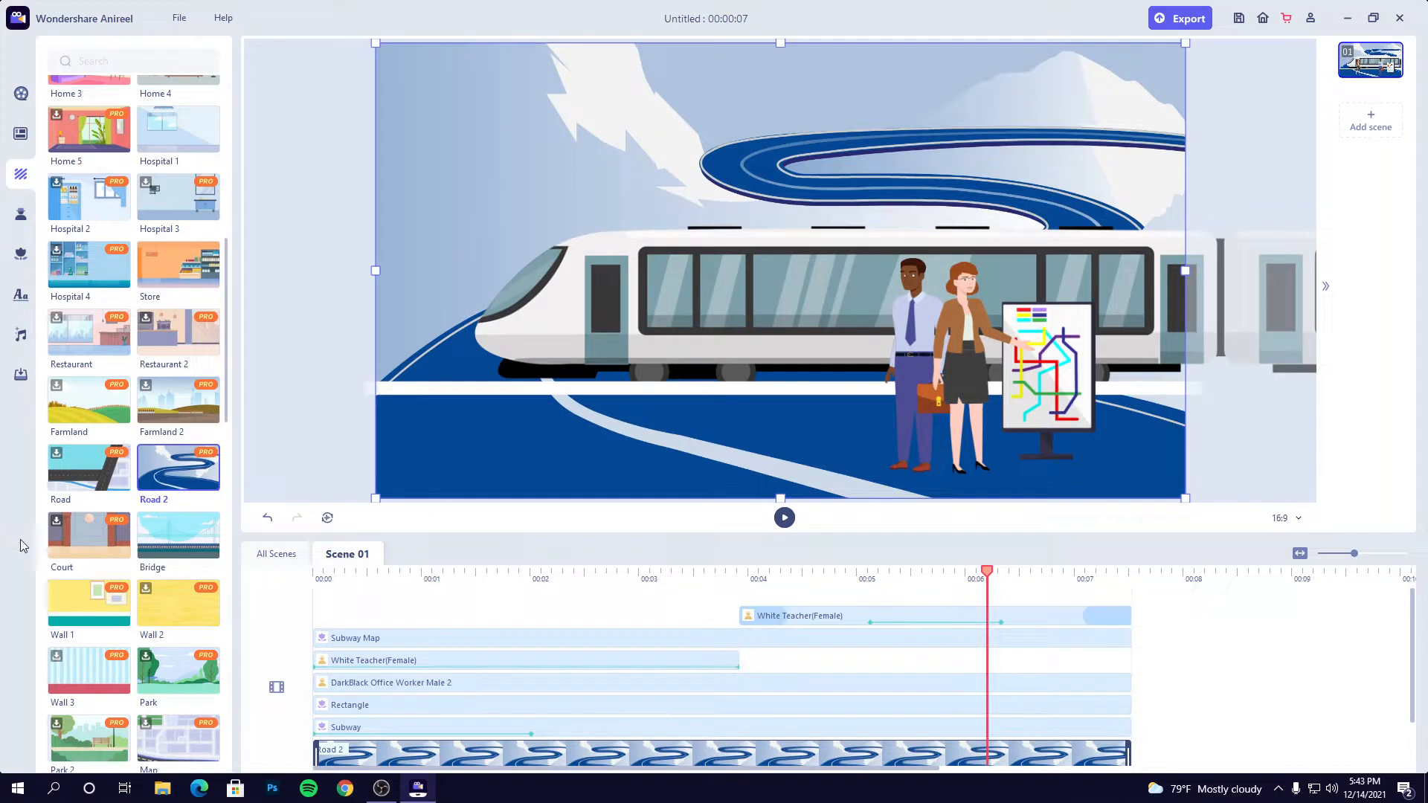
{"action": "scroll", "coordinate": [104, 498], "scroll_direction": "down", "scroll_amount": 6}
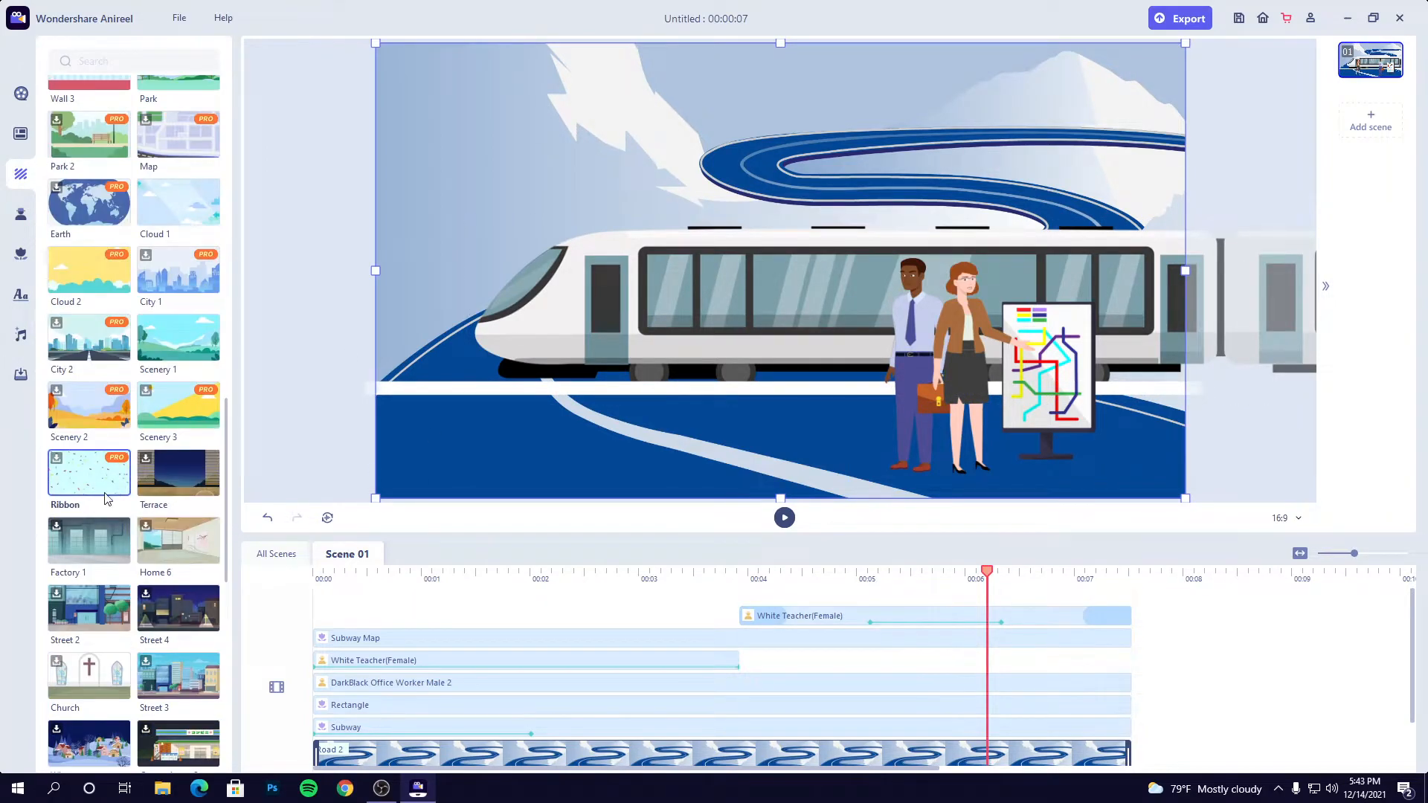
{"action": "scroll", "coordinate": [100, 510], "scroll_direction": "down", "scroll_amount": 8}
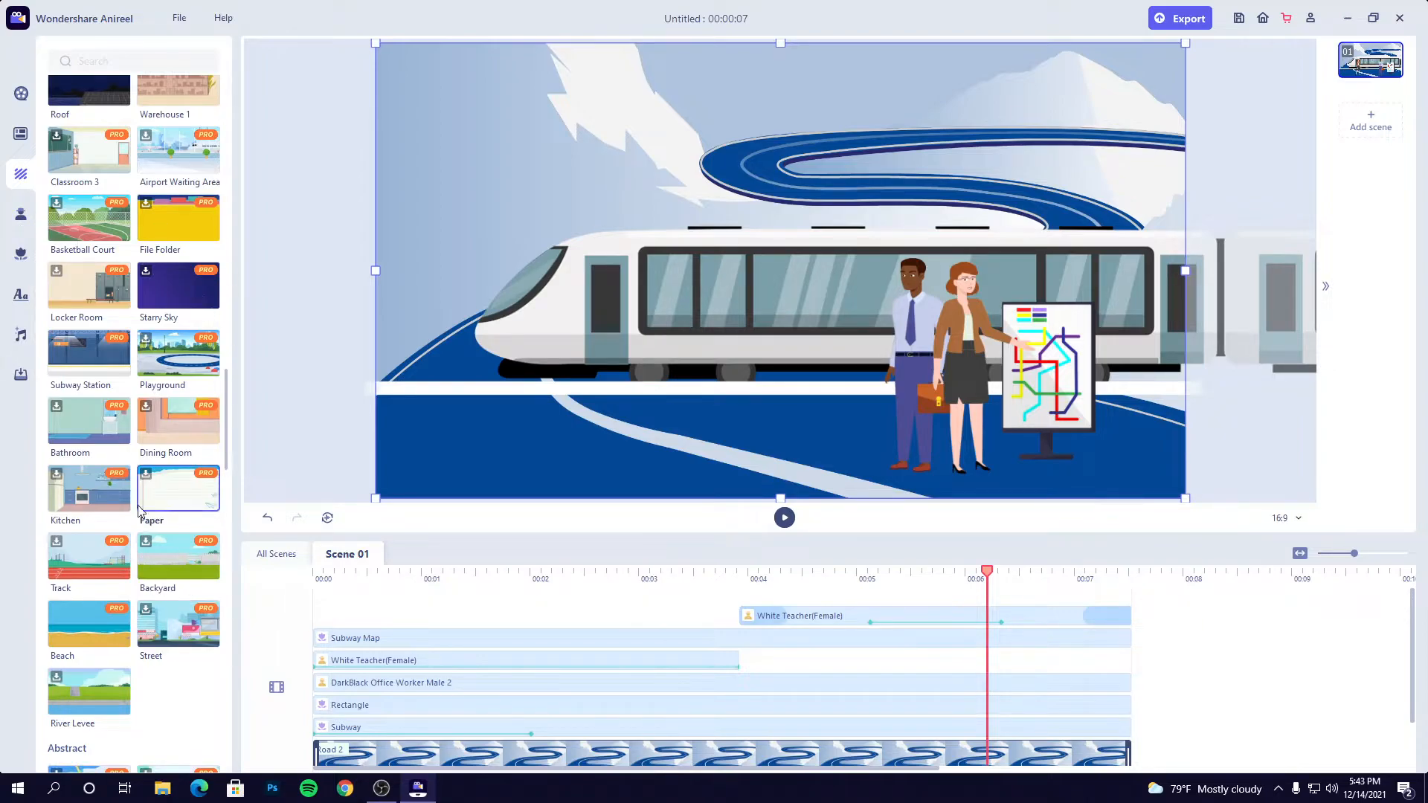
{"action": "scroll", "coordinate": [152, 516], "scroll_direction": "up", "scroll_amount": 14}
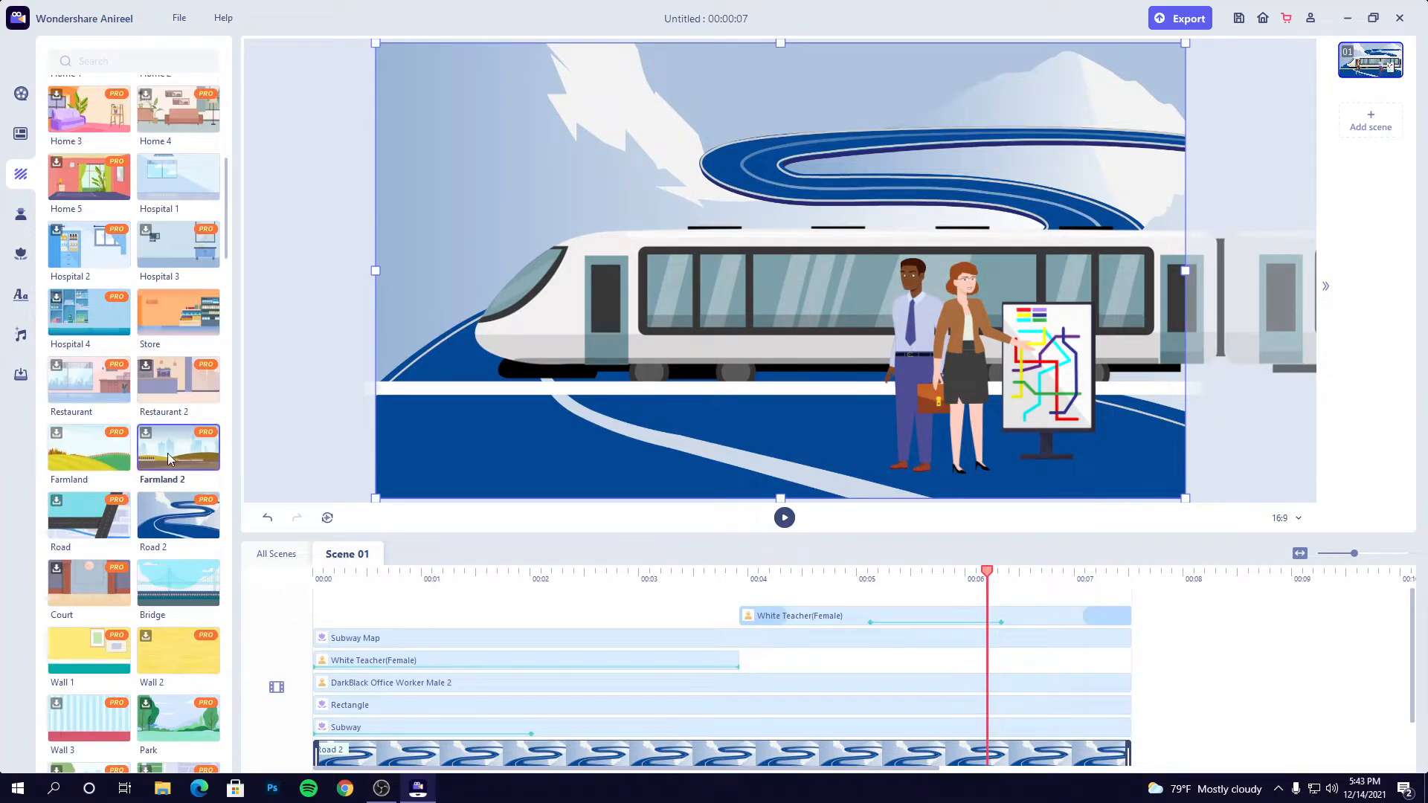
{"action": "scroll", "coordinate": [151, 455], "scroll_direction": "up", "scroll_amount": 5}
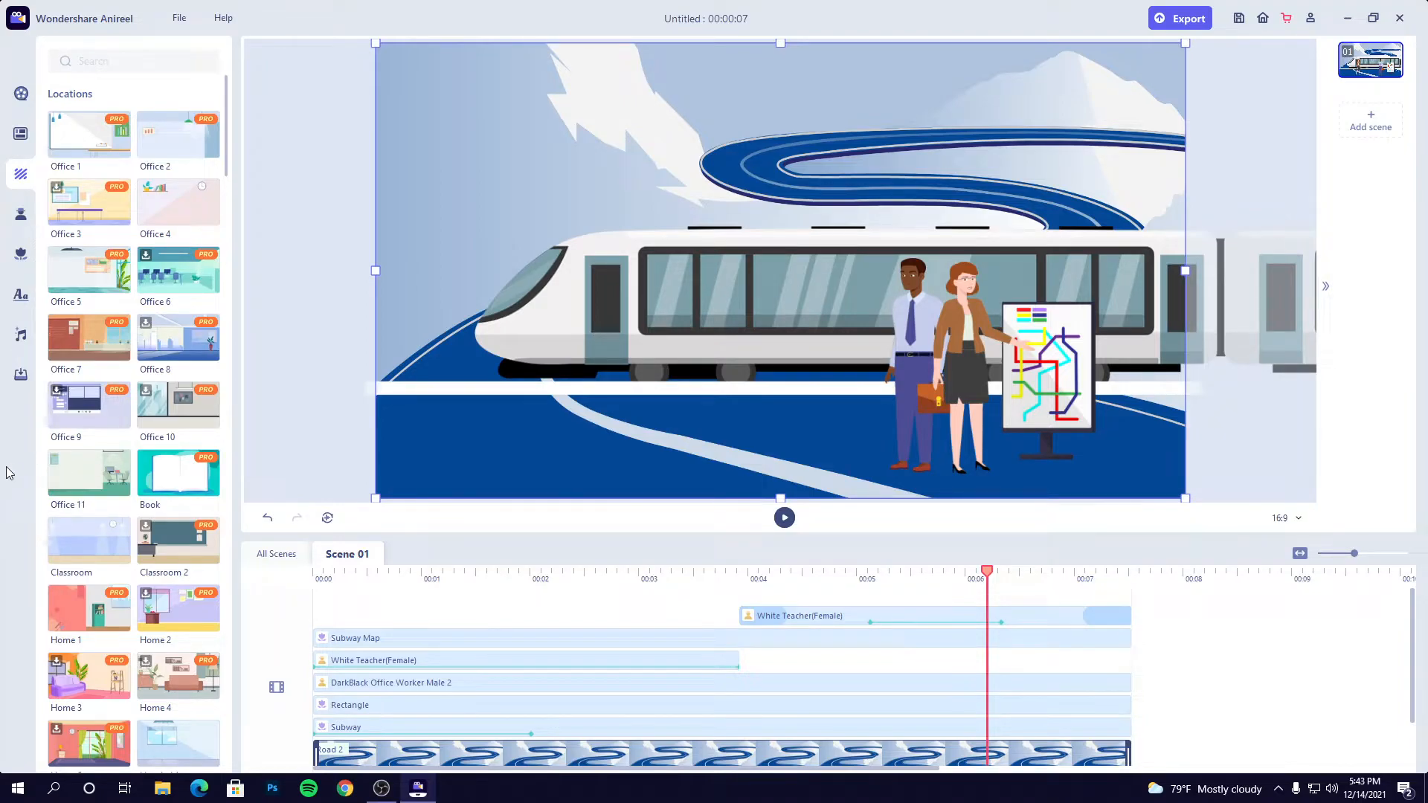
- Add the skeleton-costume character from the Festival characters and stand it in front of the train's nose
{"action": "left_click", "coordinate": [20, 216]}
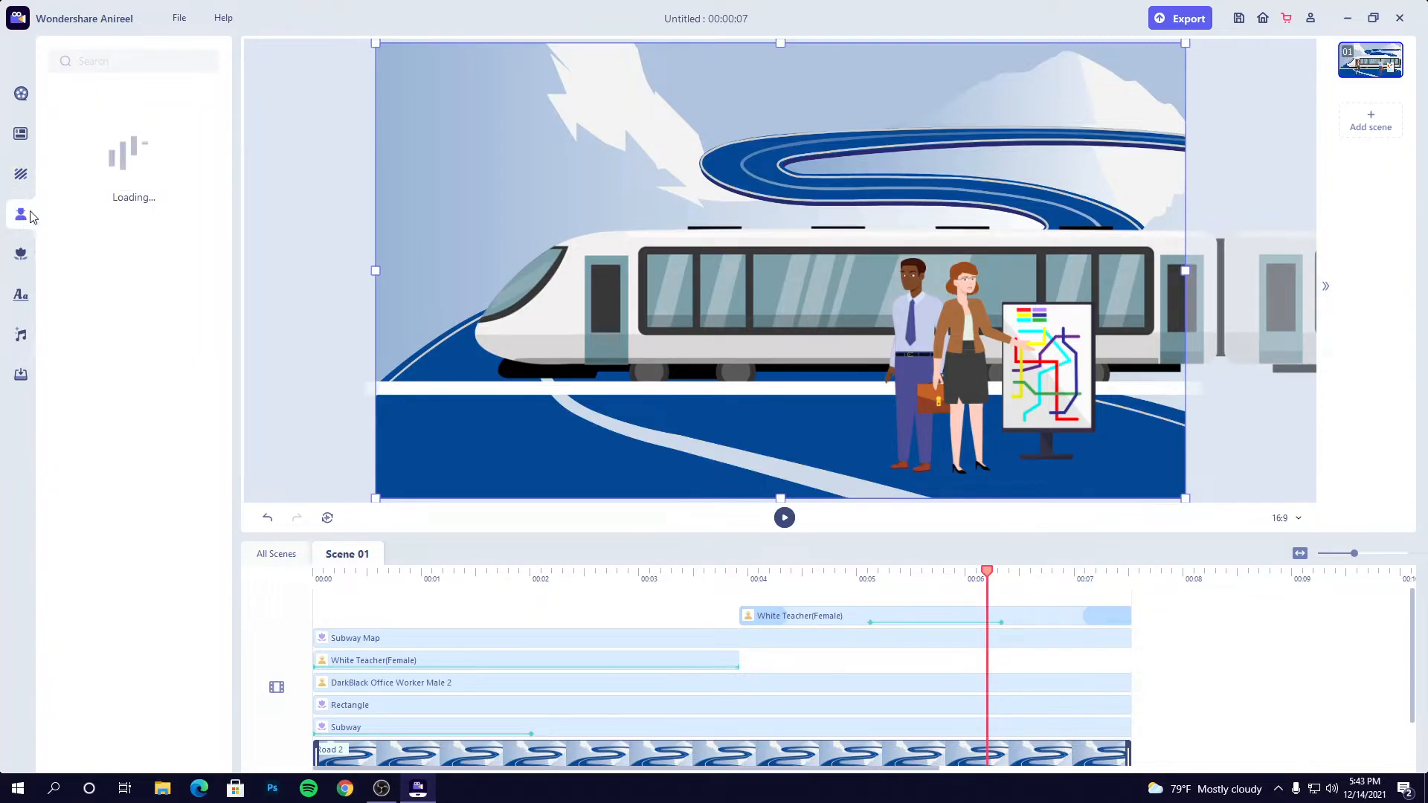
{"action": "scroll", "coordinate": [148, 316], "scroll_direction": "down", "scroll_amount": 15}
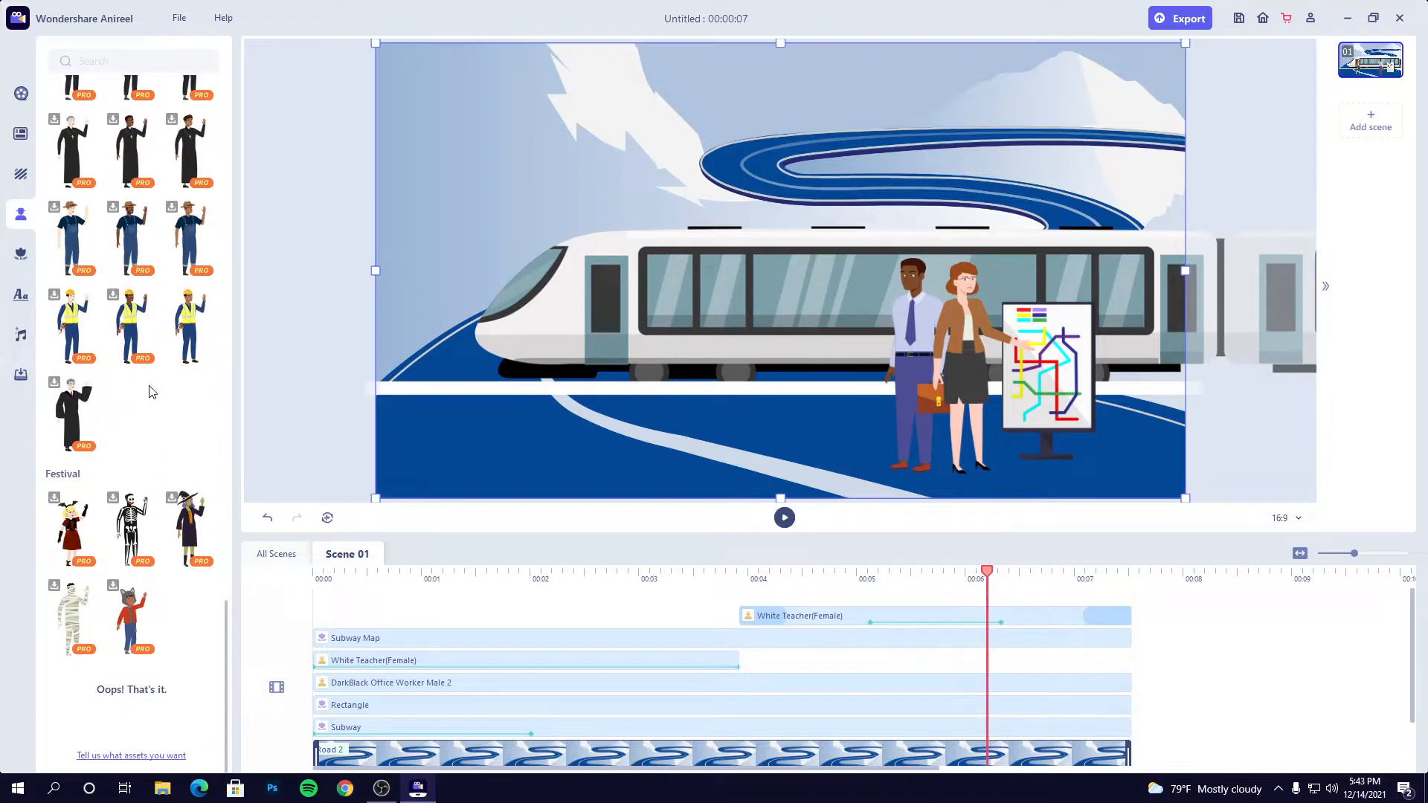
{"action": "left_click_drag", "start_coordinate": [320, 415], "coordinate": [549, 420]}
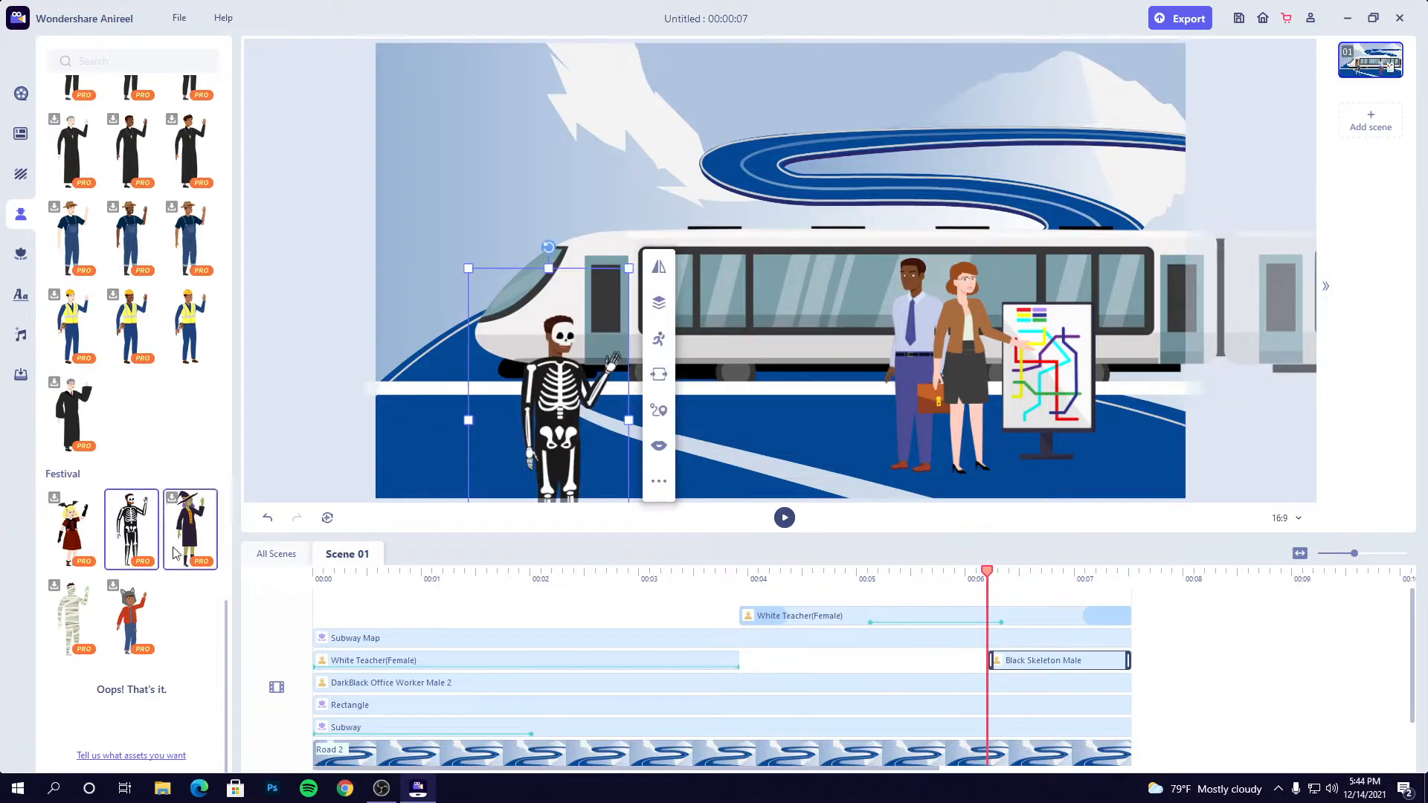
{"action": "left_click_drag", "start_coordinate": [487, 430], "coordinate": [493, 339]}
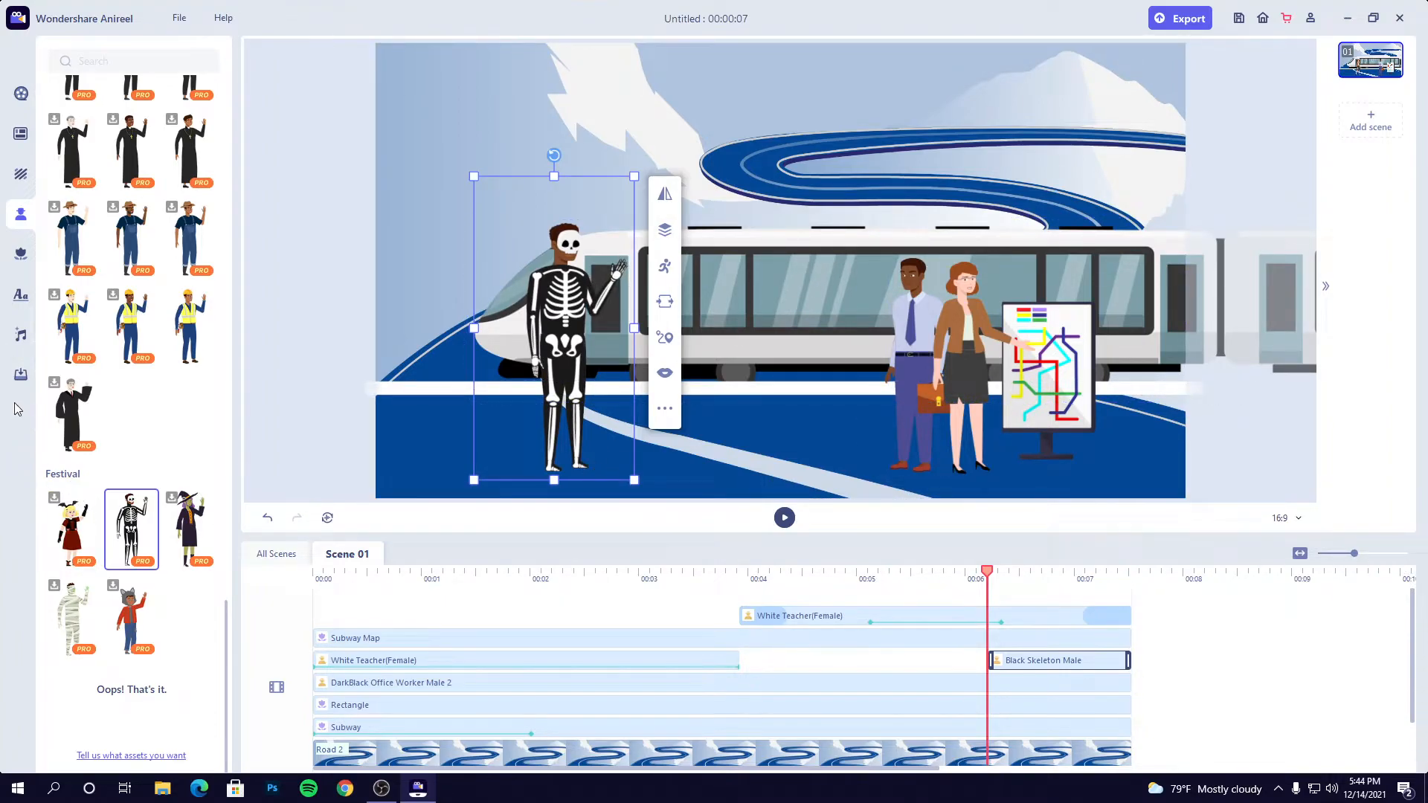
- Browse the prop library's Office, Education and Health & Safety items and add the Office computer monitor to the scene
{"action": "left_click", "coordinate": [22, 255]}
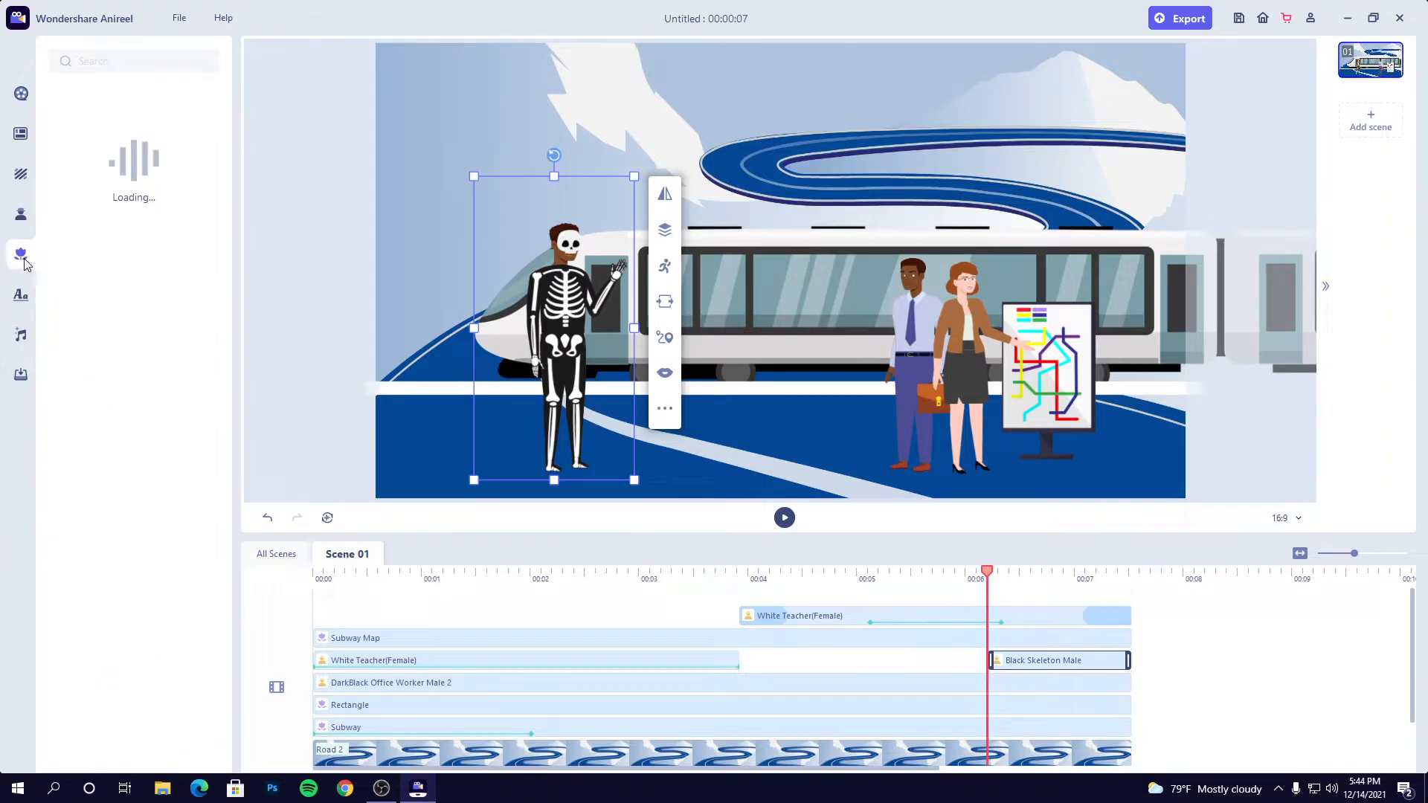
{"action": "scroll", "coordinate": [71, 260], "scroll_direction": "down", "scroll_amount": 15}
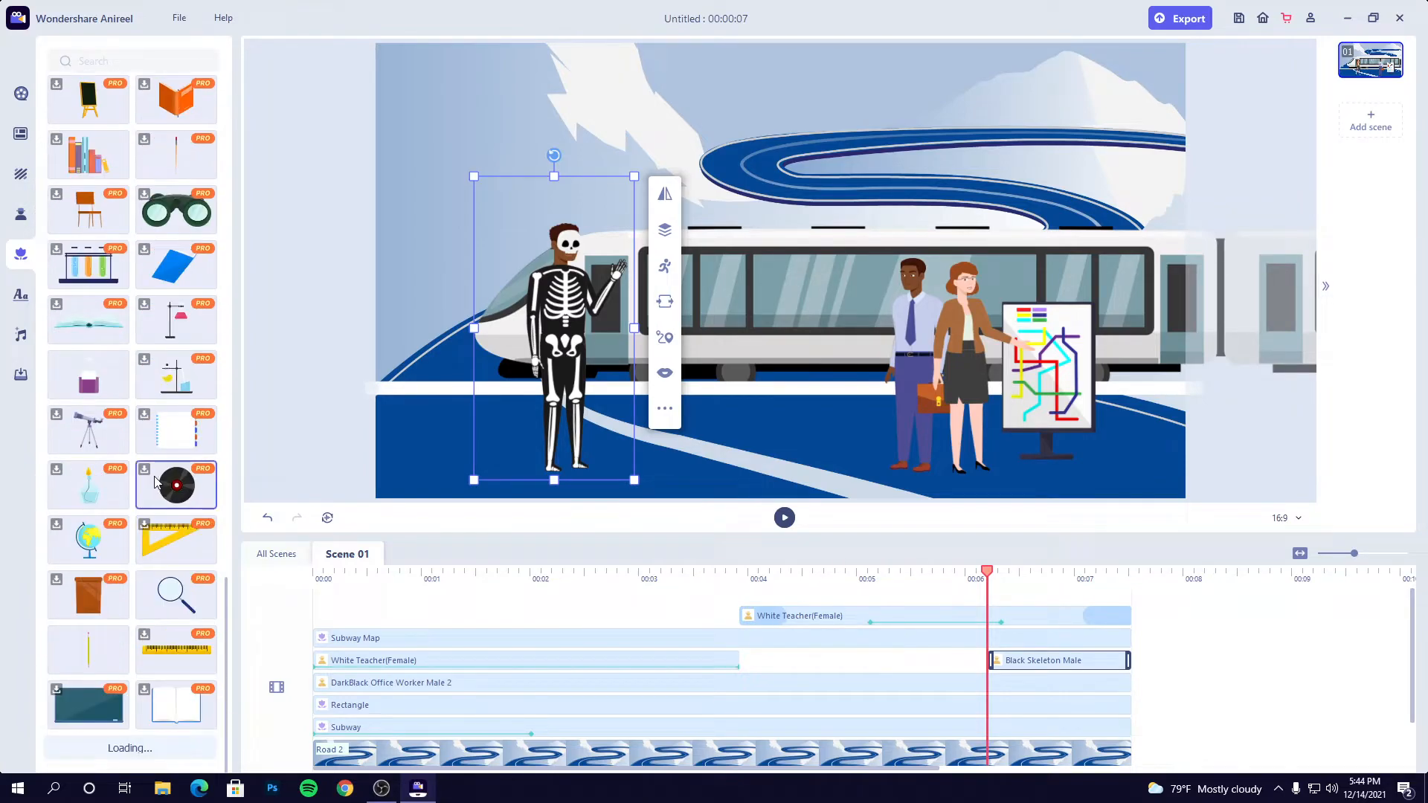
{"action": "scroll", "coordinate": [104, 435], "scroll_direction": "down", "scroll_amount": 10}
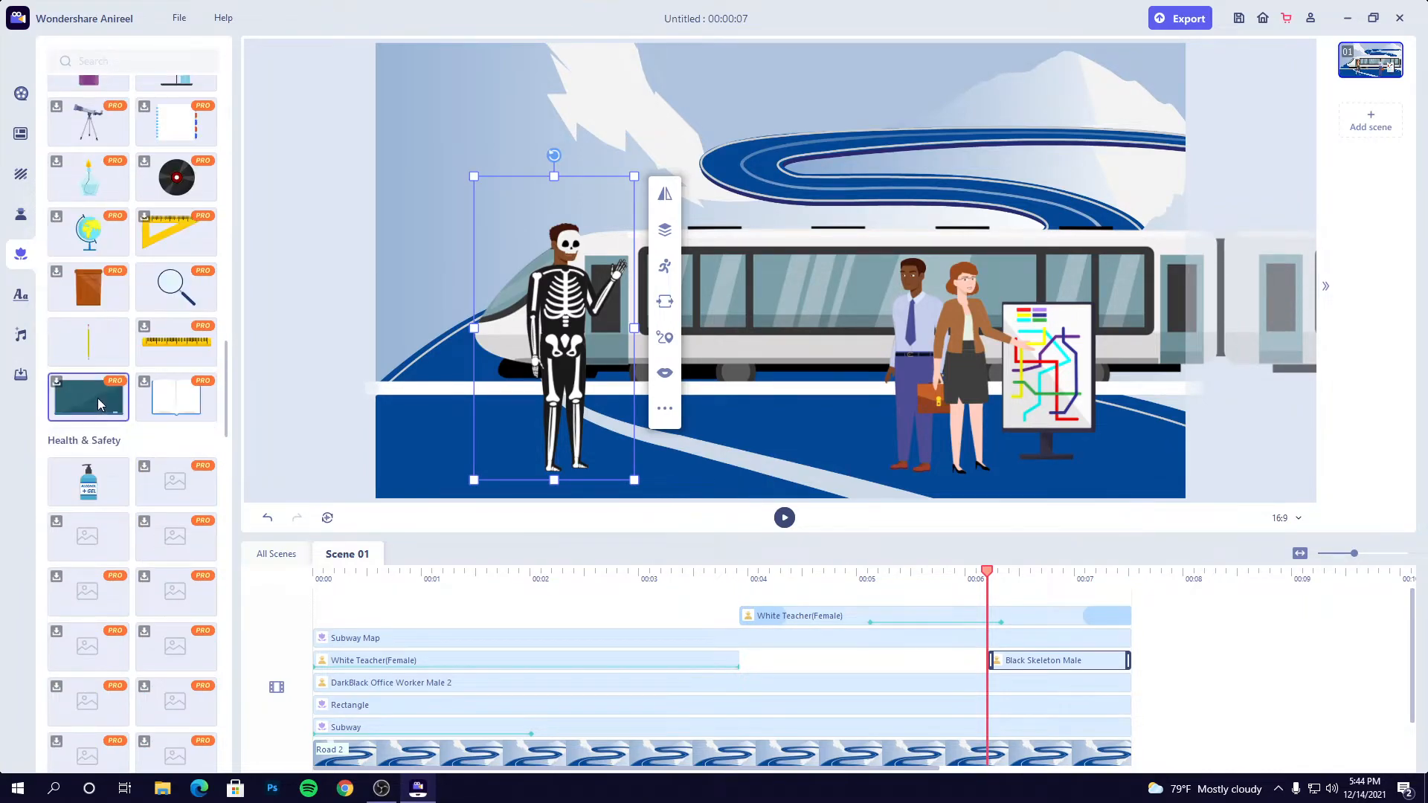
{"action": "scroll", "coordinate": [139, 576], "scroll_direction": "down", "scroll_amount": 8}
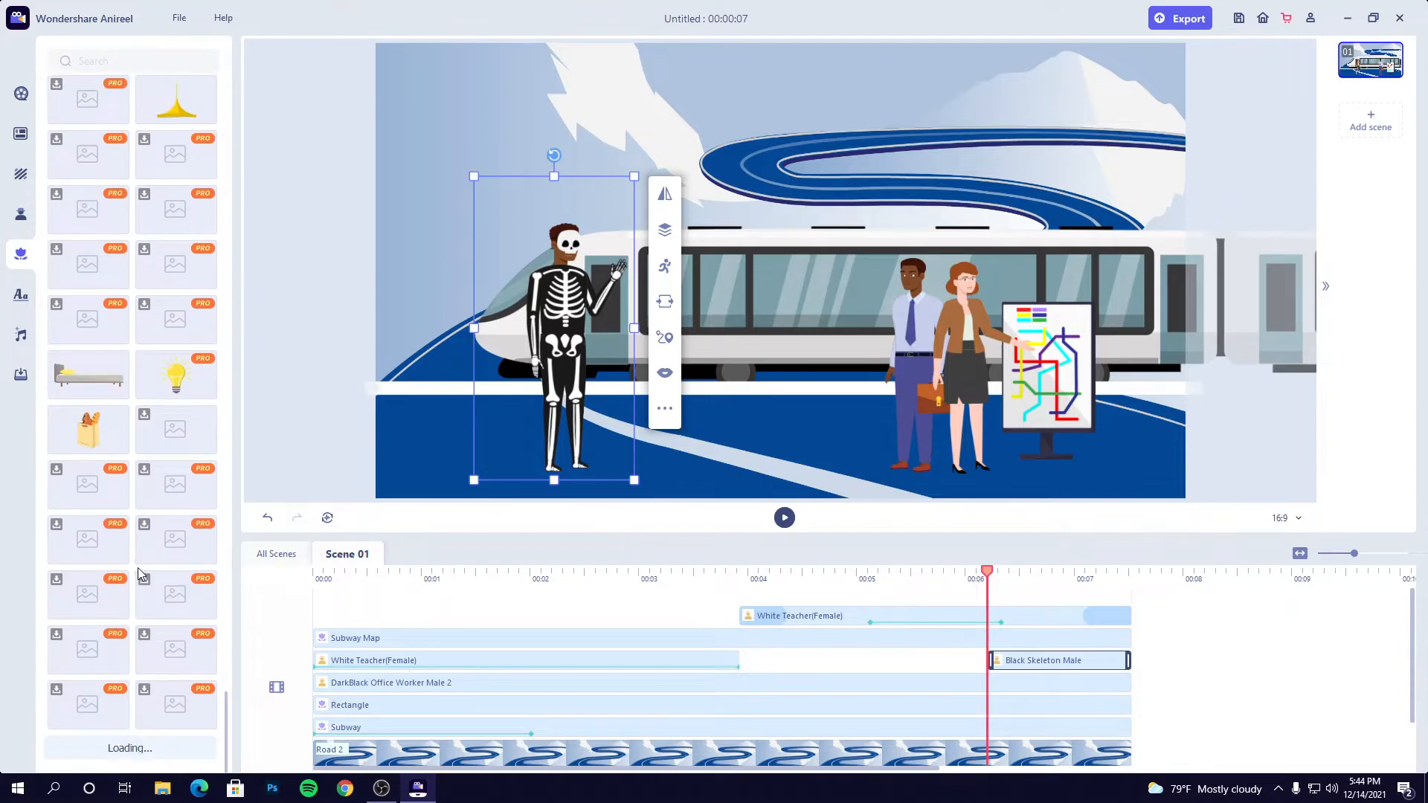
{"action": "scroll", "coordinate": [141, 640], "scroll_direction": "up", "scroll_amount": 20}
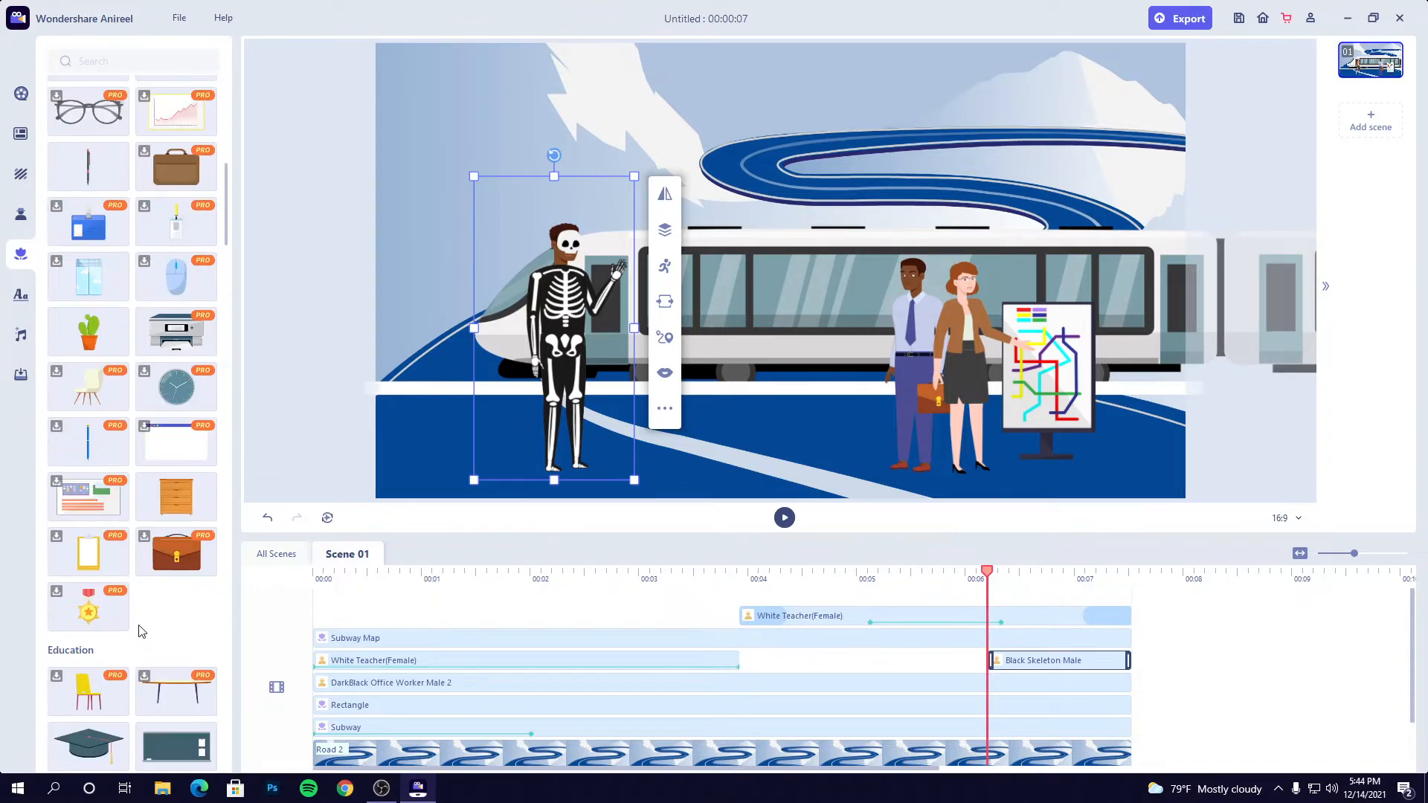
{"action": "left_click", "coordinate": [61, 156]}
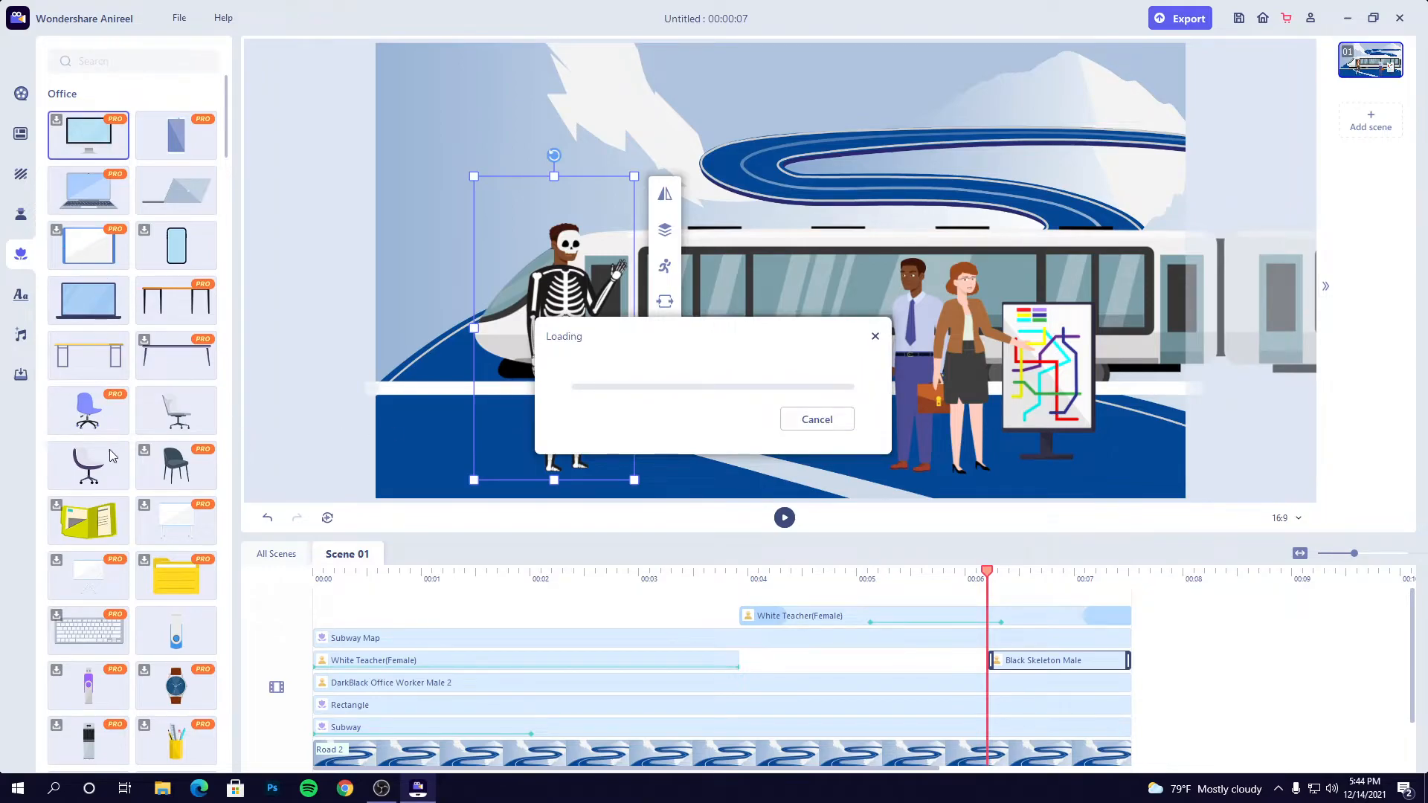
- Add the binoculars from the Education props, shrink them and place them over the male office worker's eyes
{"action": "scroll", "coordinate": [123, 506], "scroll_direction": "down", "scroll_amount": 10}
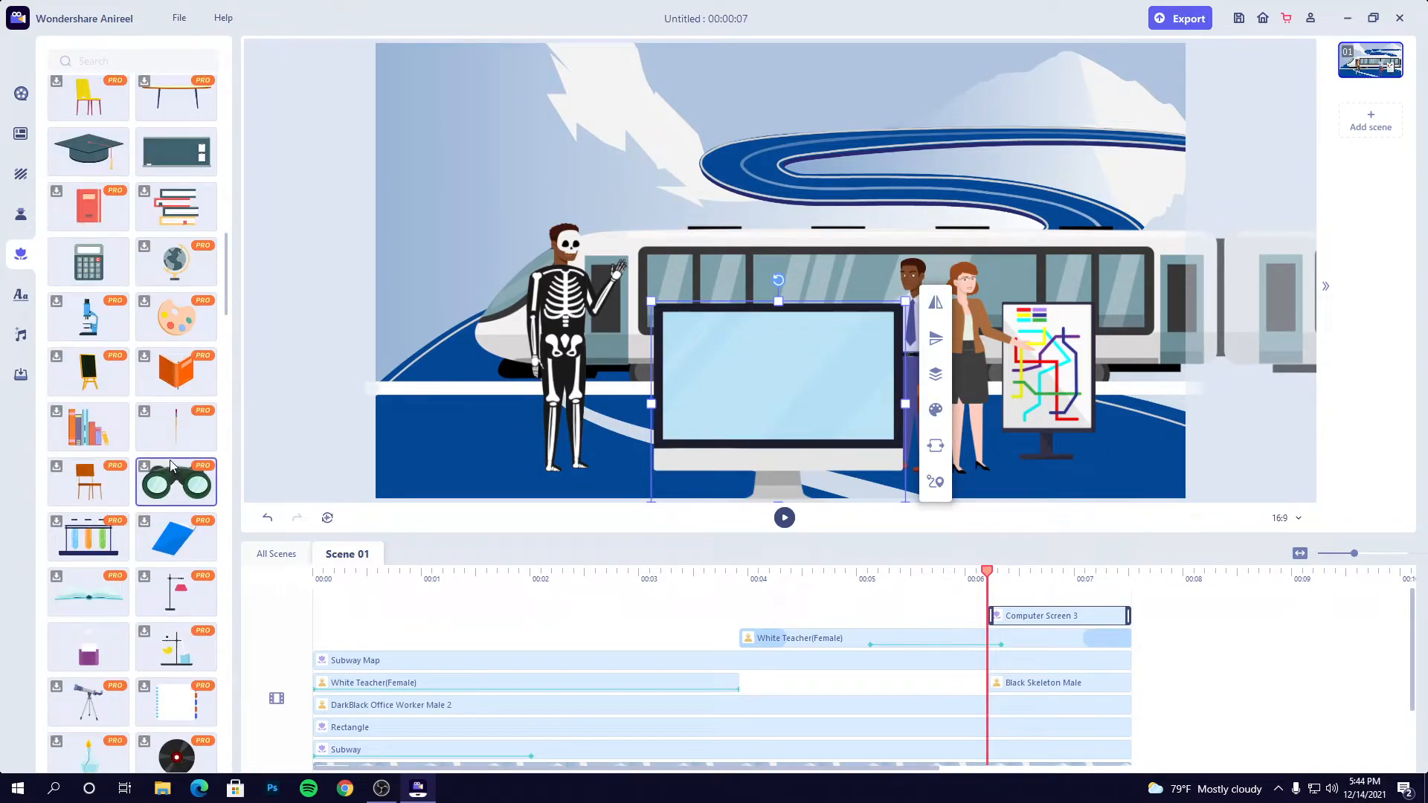
{"action": "left_click_drag", "start_coordinate": [396, 431], "coordinate": [577, 256]}
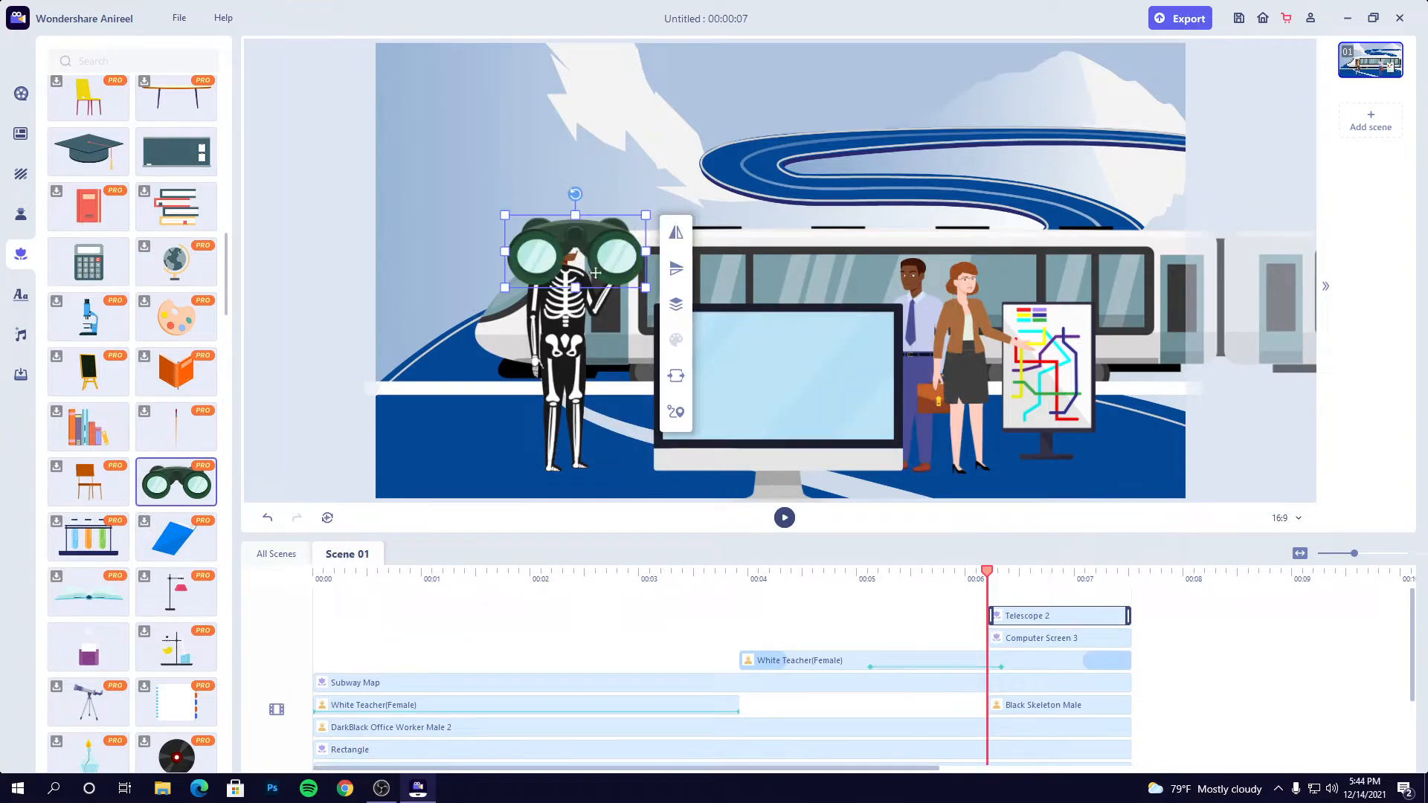
{"action": "left_click_drag", "start_coordinate": [641, 287], "coordinate": [882, 247]}
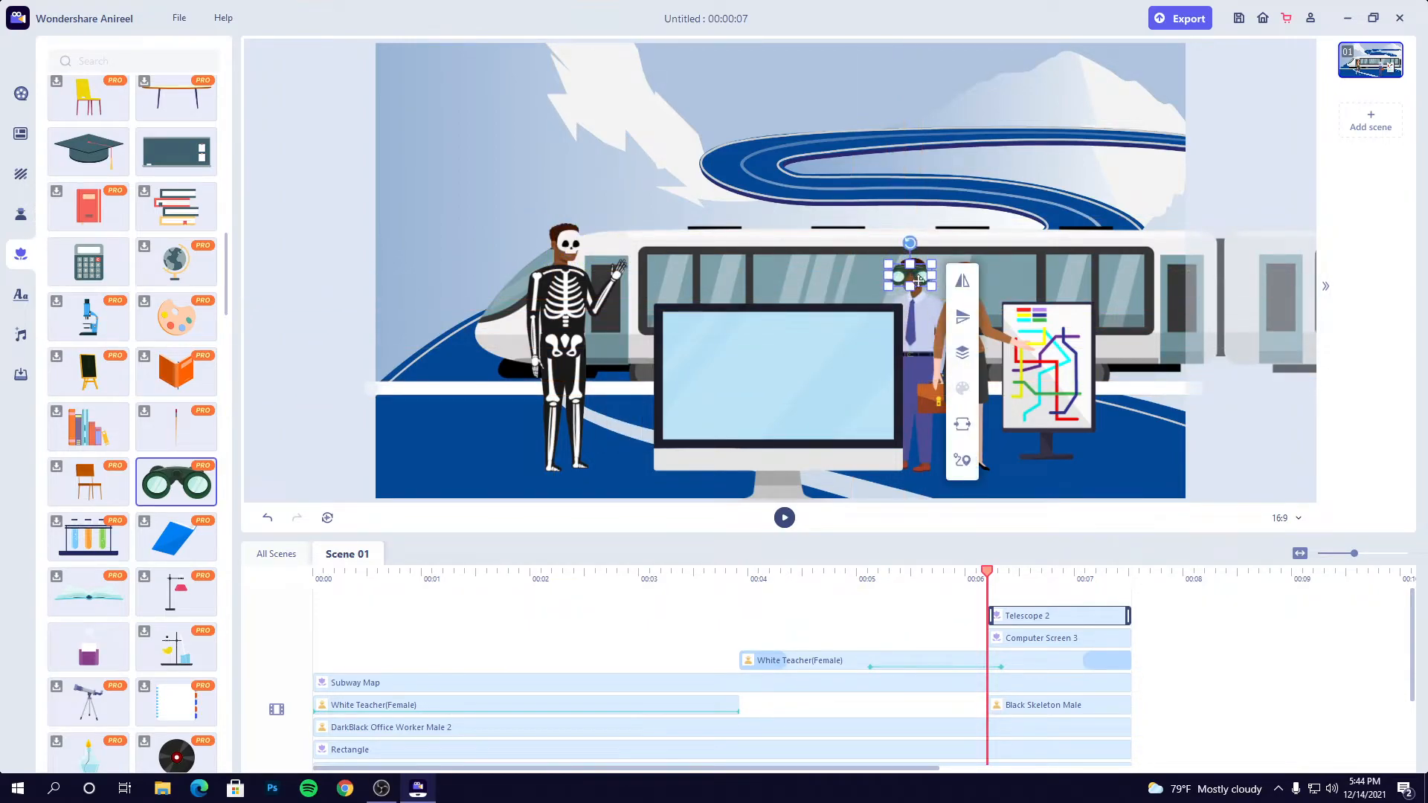